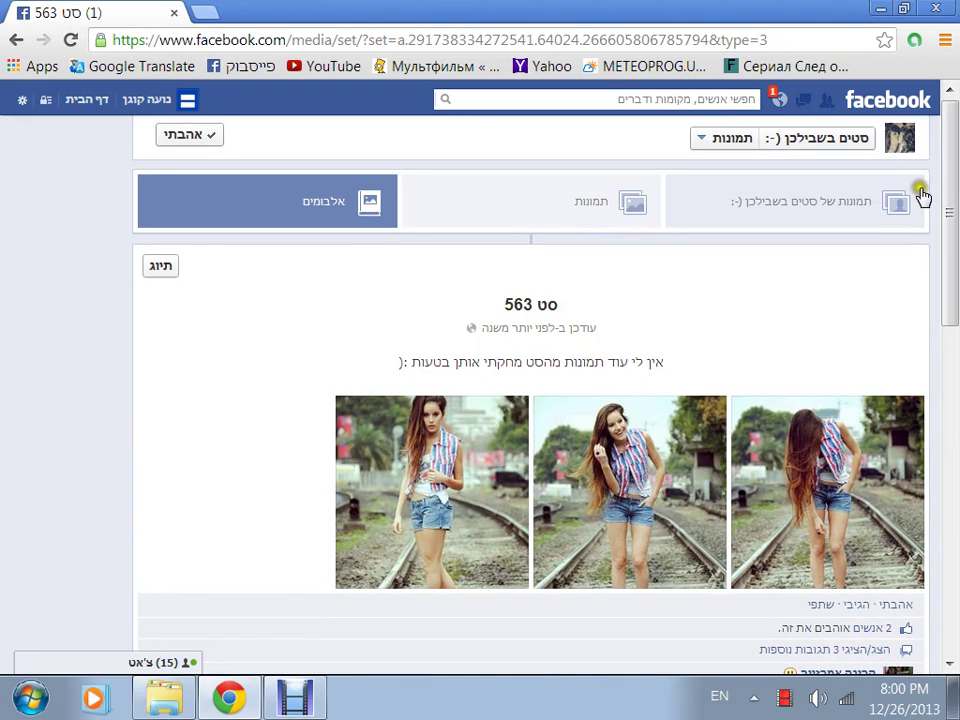
click(904, 200)
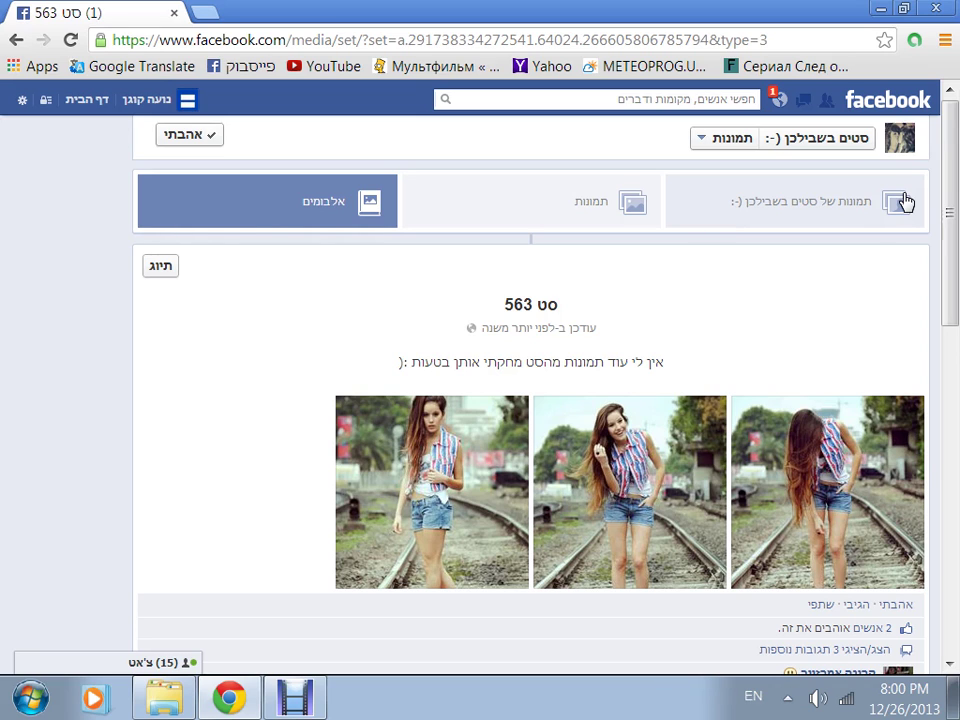
mouse_move(945, 206)
mouse_down()
mouse_move(950, 231)
mouse_move(945, 206)
mouse_up()
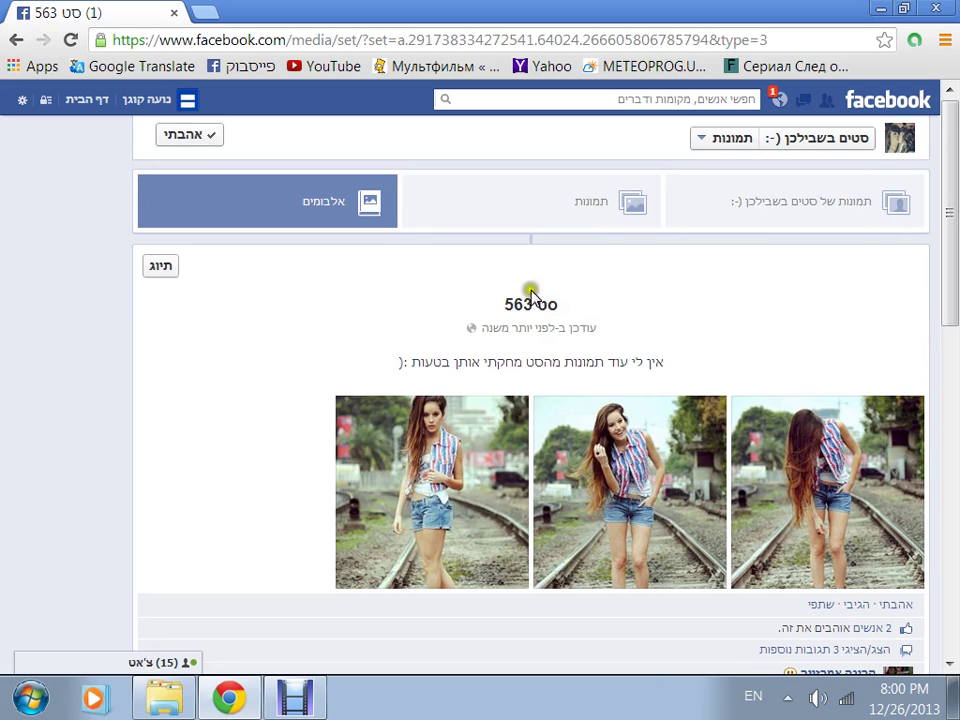
drag(620, 340, 521, 336)
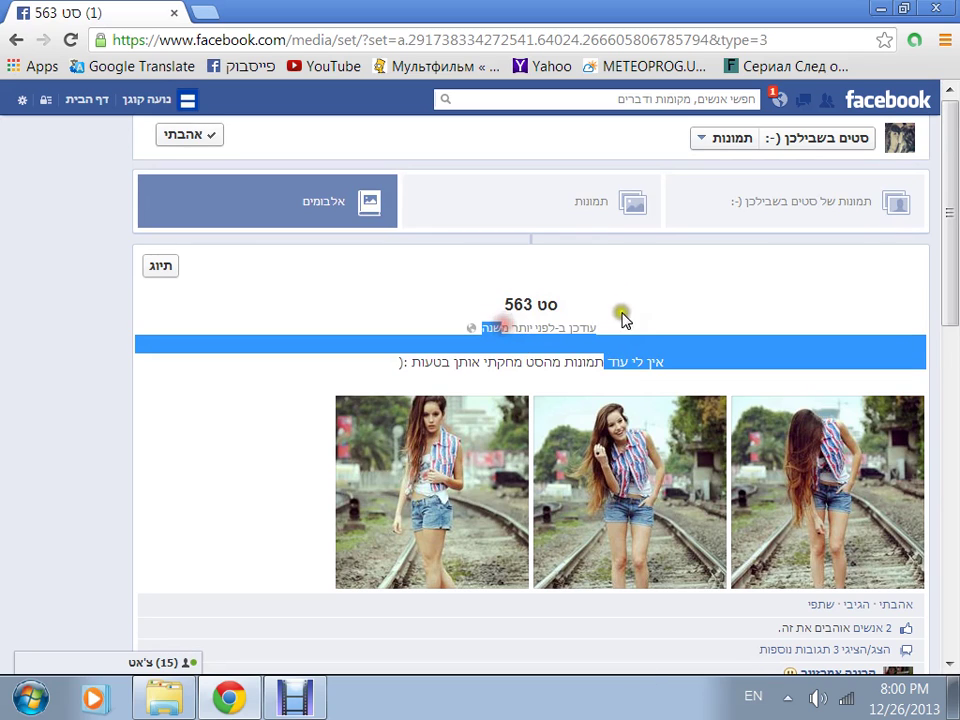
click(630, 326)
drag(622, 362, 429, 339)
click(452, 362)
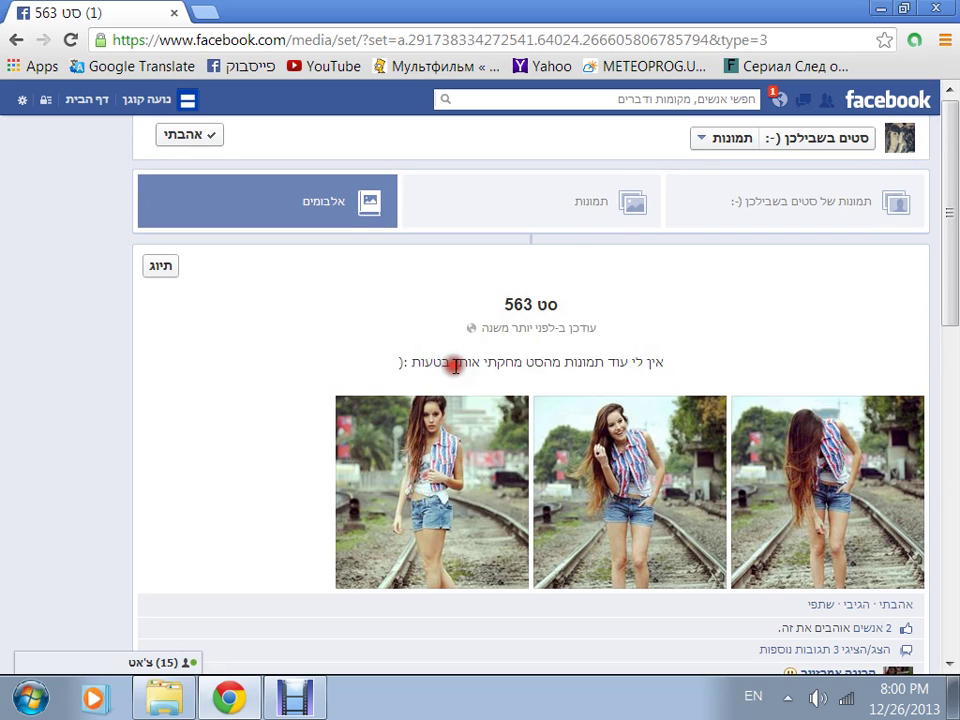
click(955, 700)
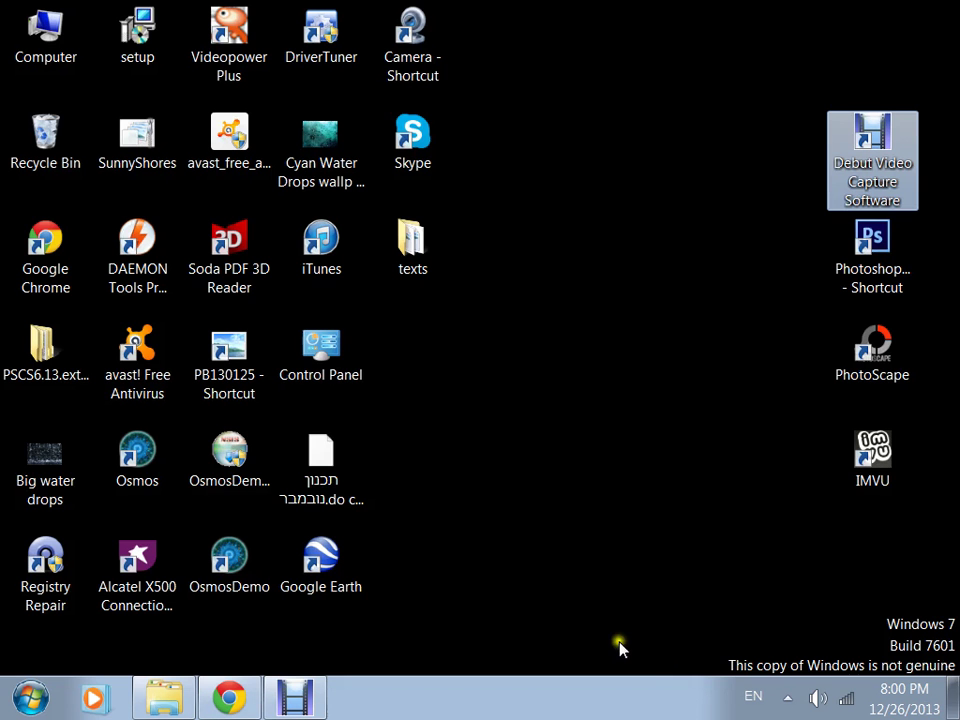
click(300, 696)
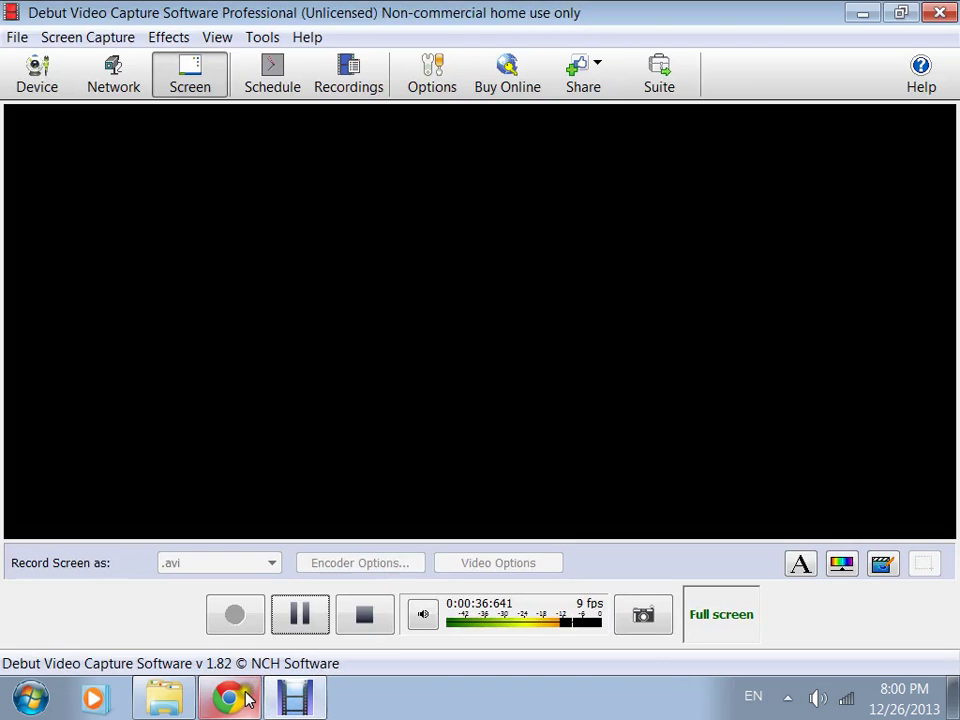
click(247, 700)
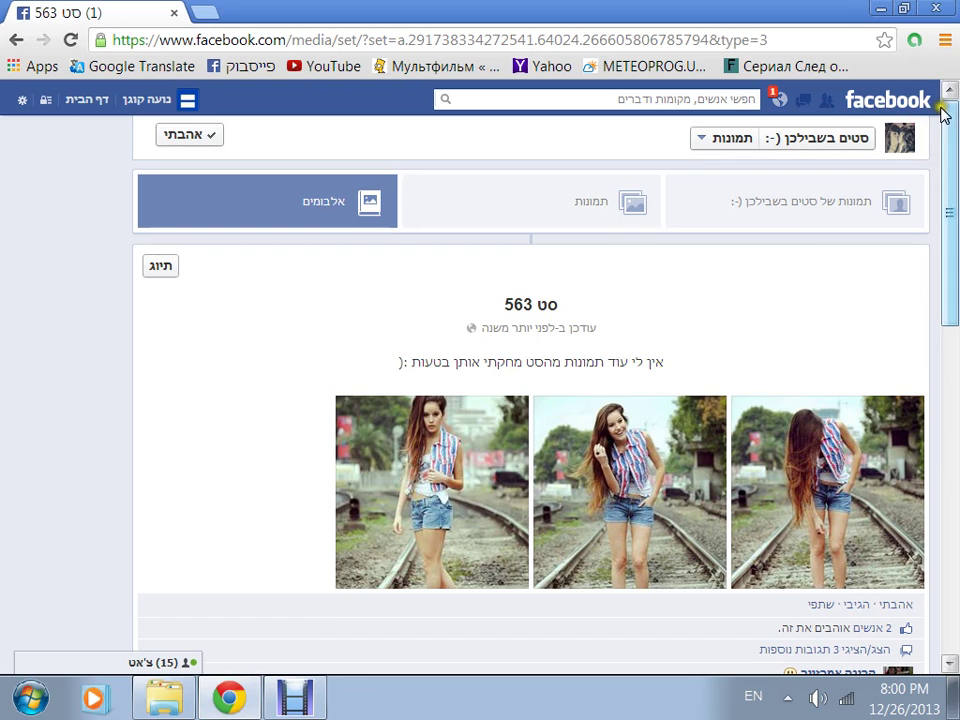
drag(949, 96, 952, 159)
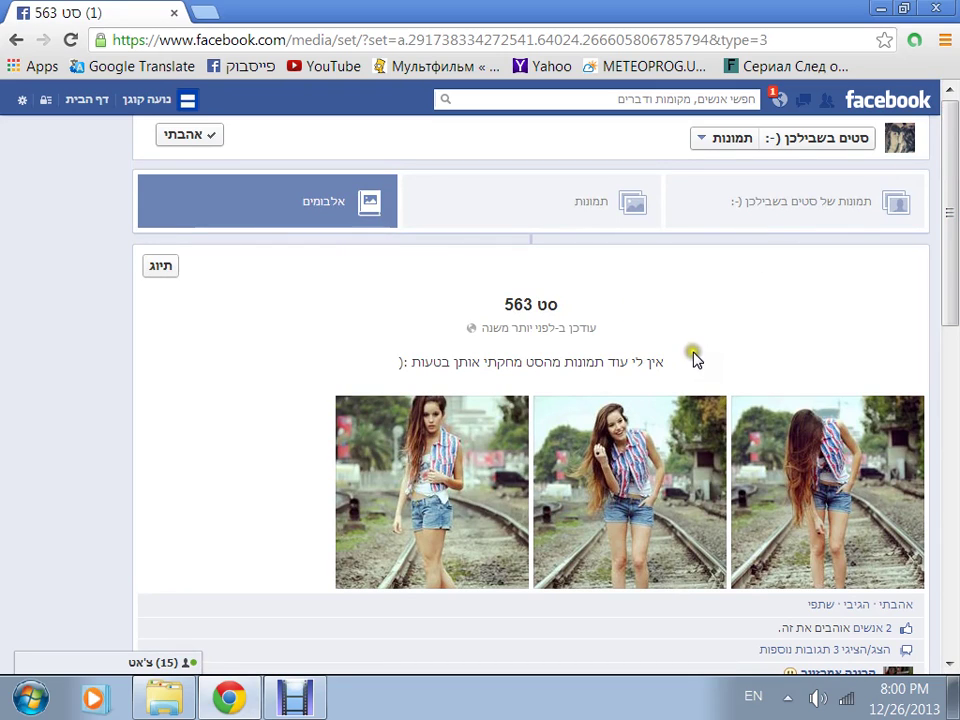
drag(677, 364, 525, 332)
click(521, 327)
triple_click(523, 305)
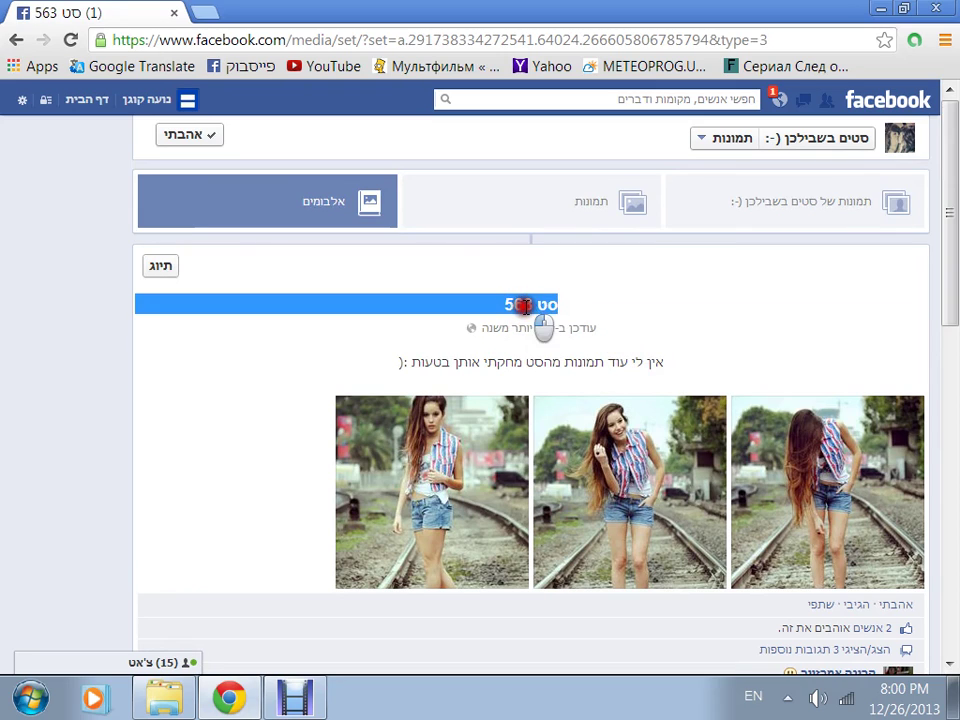
drag(523, 305, 497, 381)
click(537, 260)
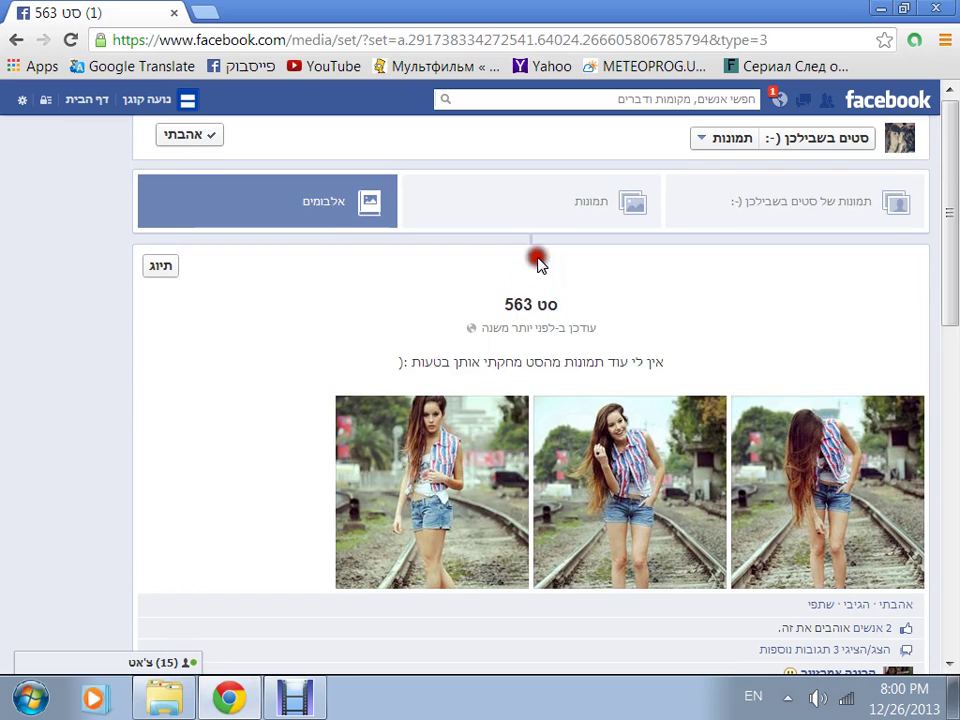
Launch PhotoScape from the desktop and open its photo Editor
key(super+d)
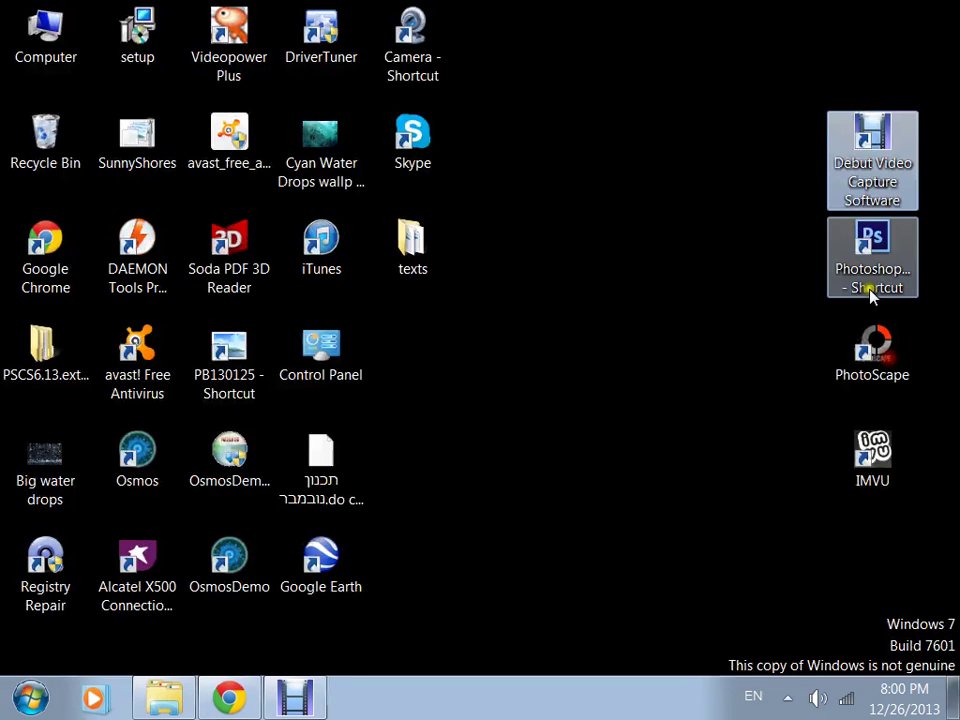
click(877, 345)
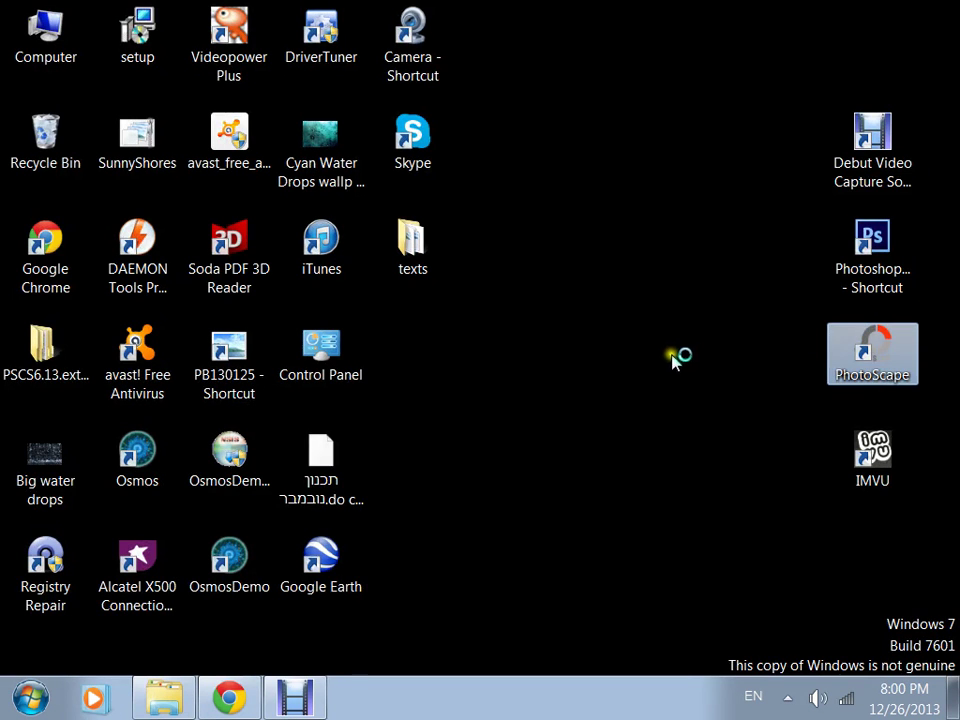
drag(670, 355, 557, 588)
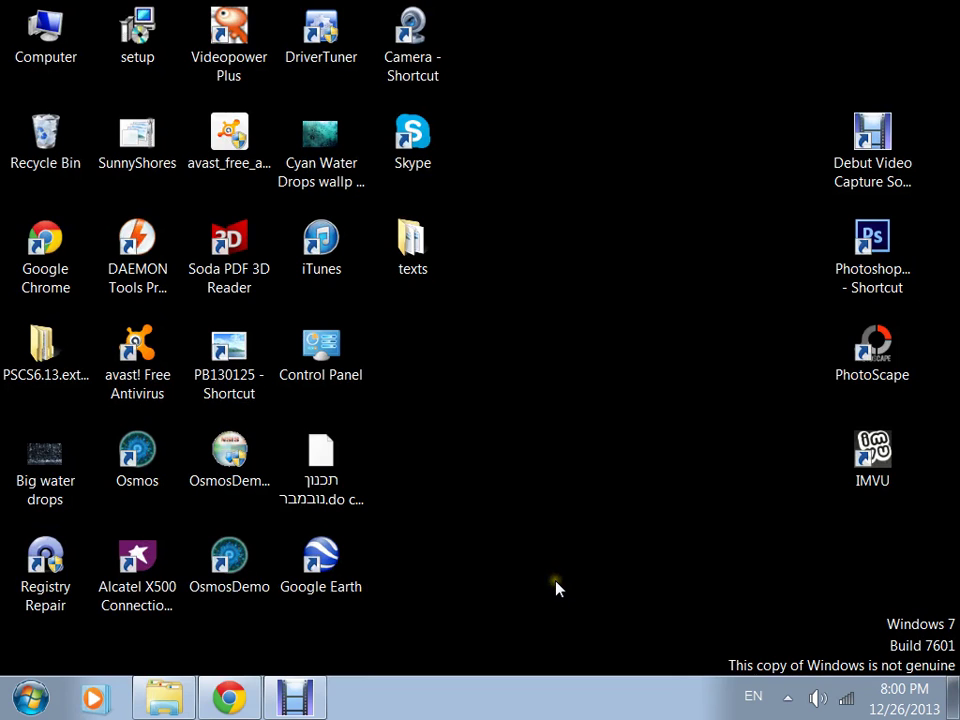
drag(567, 1, 257, 274)
drag(956, 607, 117, 705)
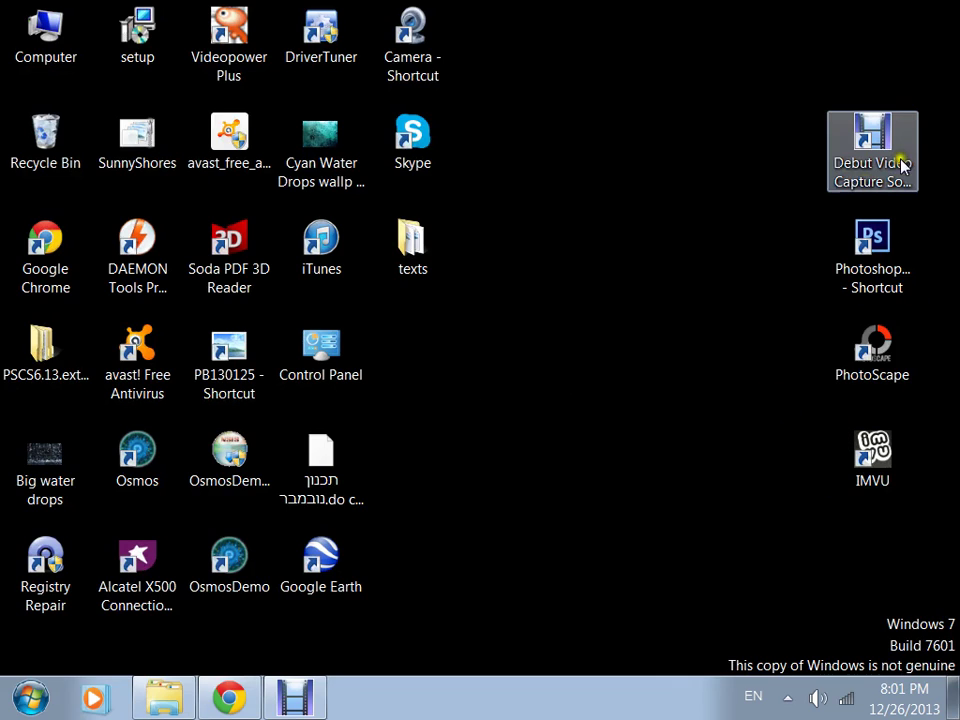
double_click(857, 368)
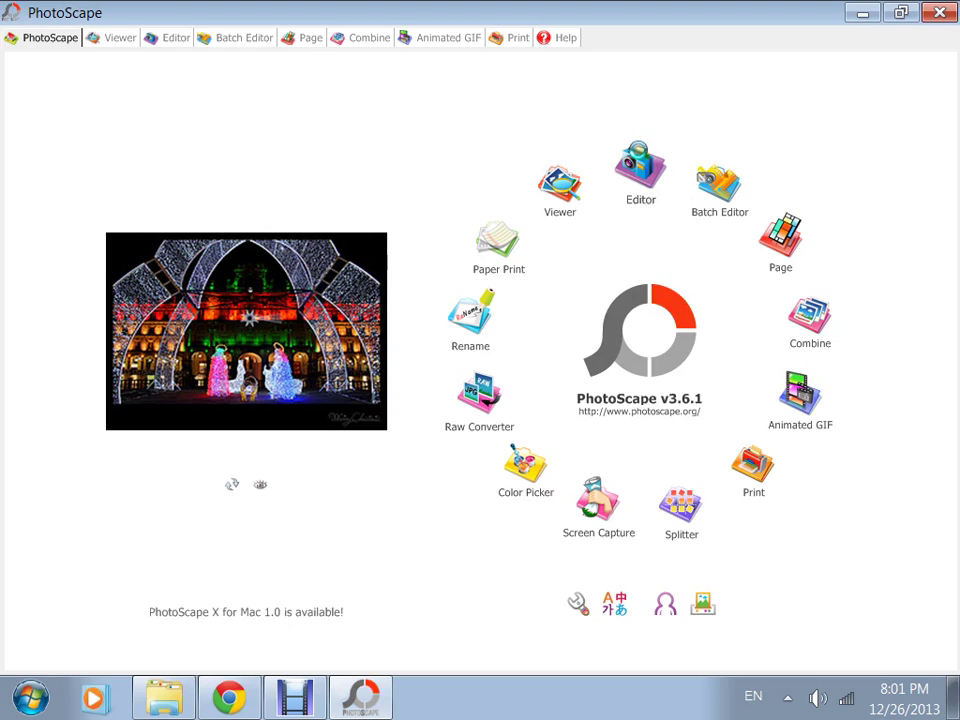
click(456, 409)
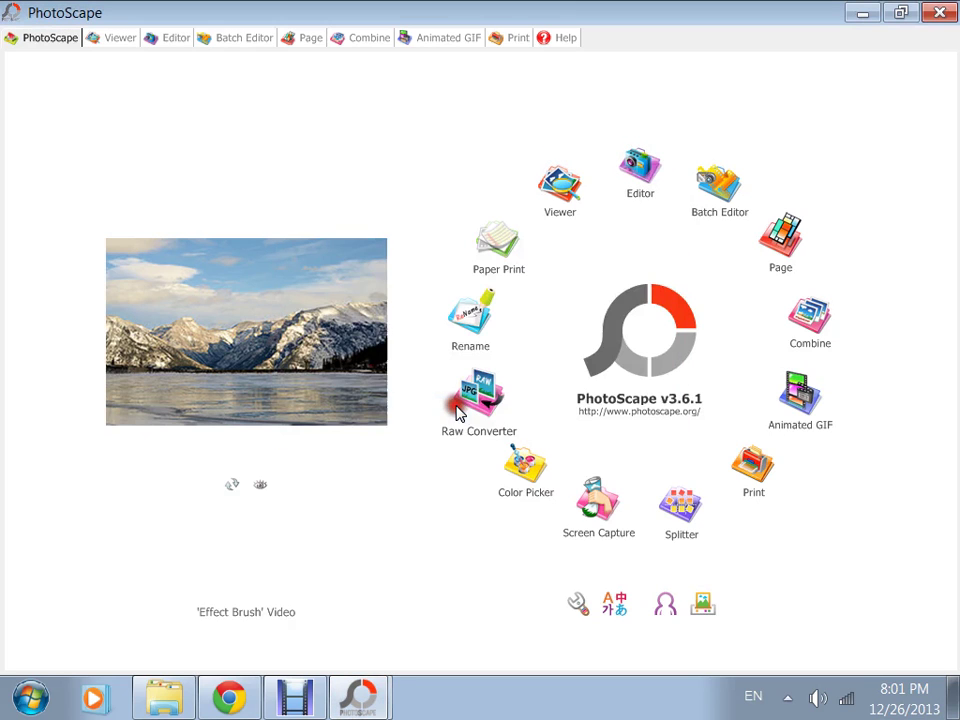
click(601, 177)
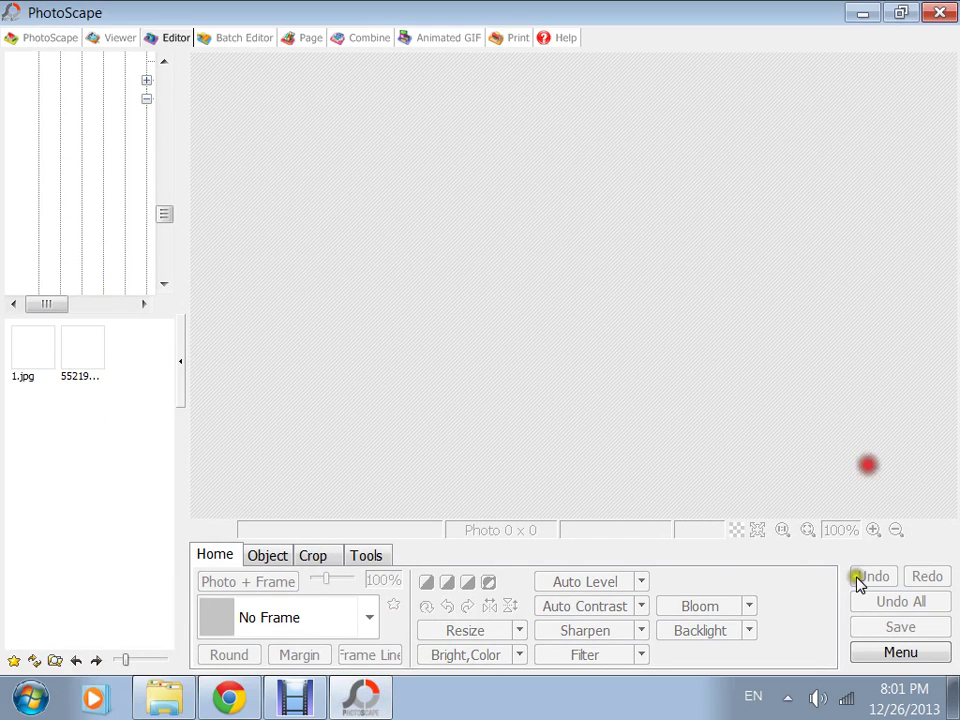
click(900, 653)
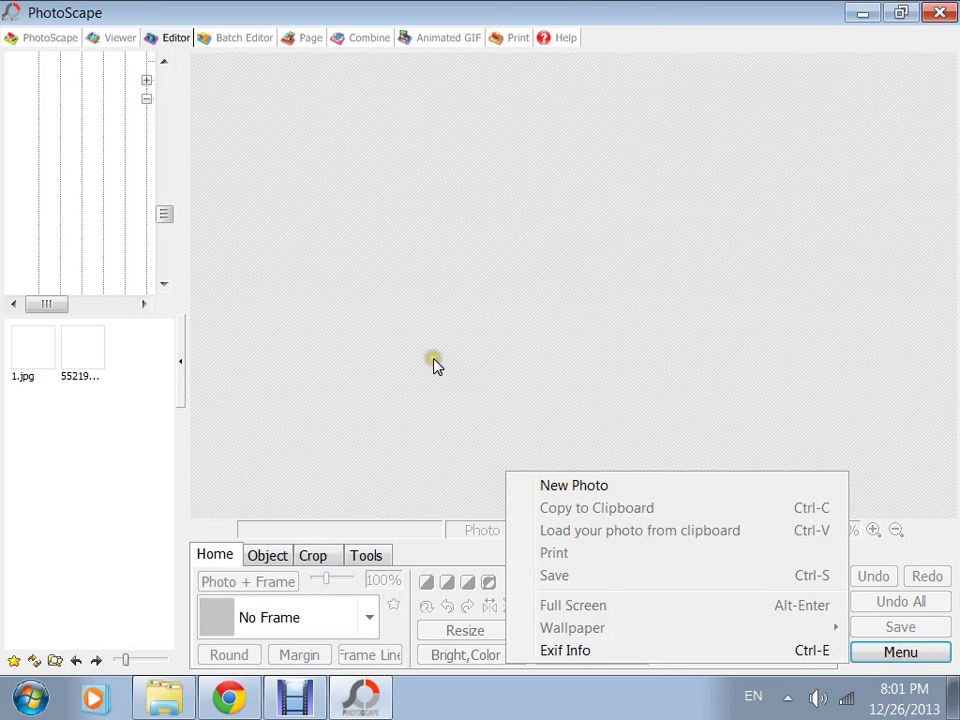
click(478, 283)
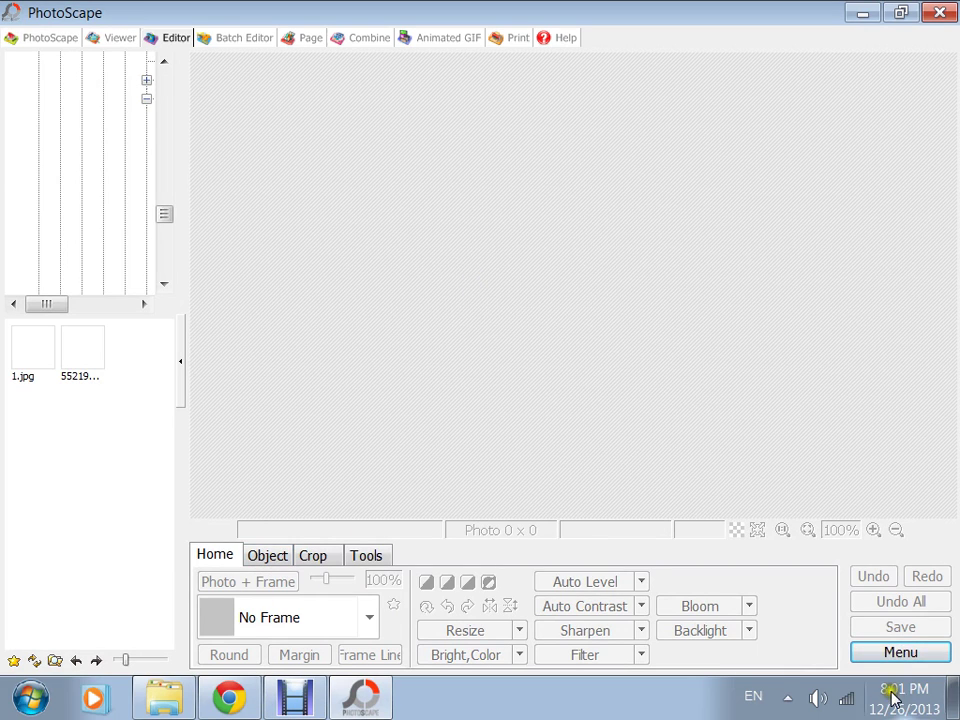
Switch to the Facebook album in Chrome, view the photo with hair covering the face enlarged, and close it
click(229, 697)
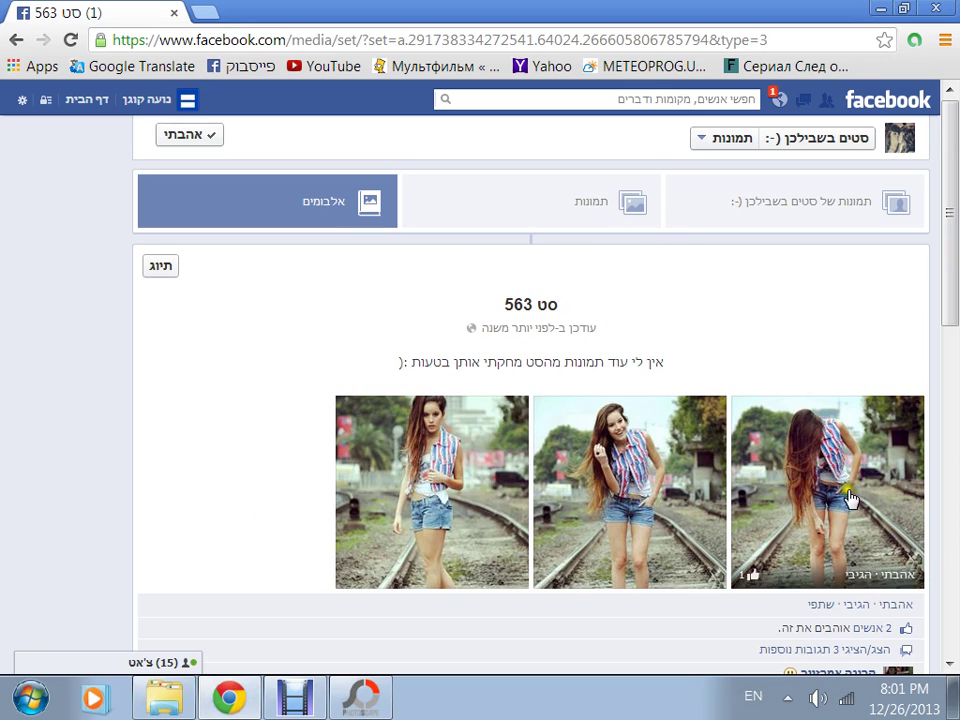
click(760, 415)
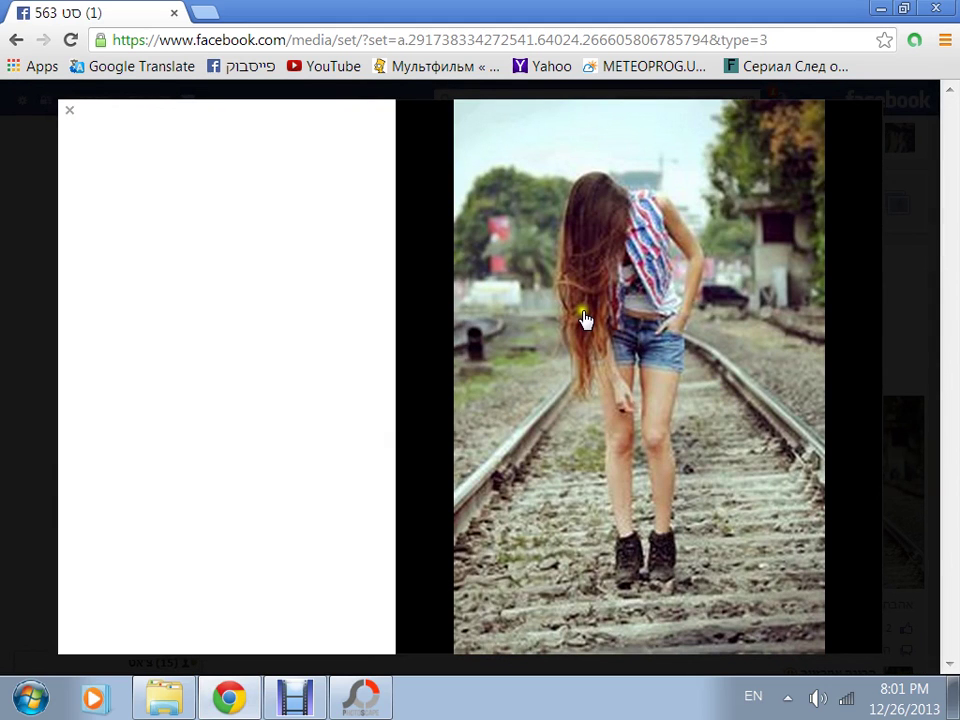
click(68, 112)
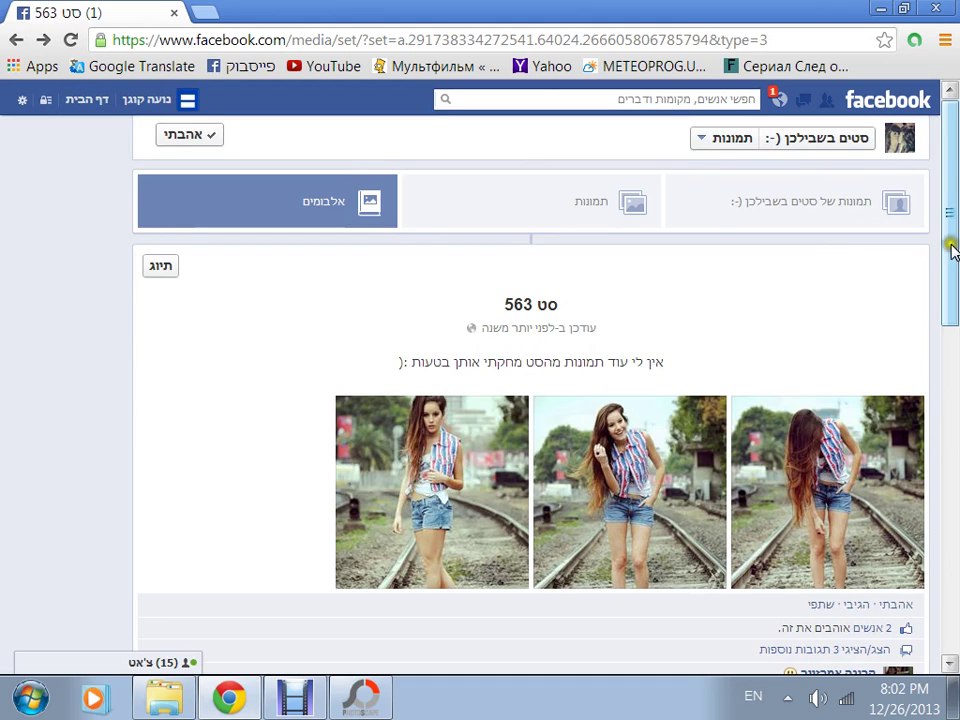
drag(775, 40, 4, 22)
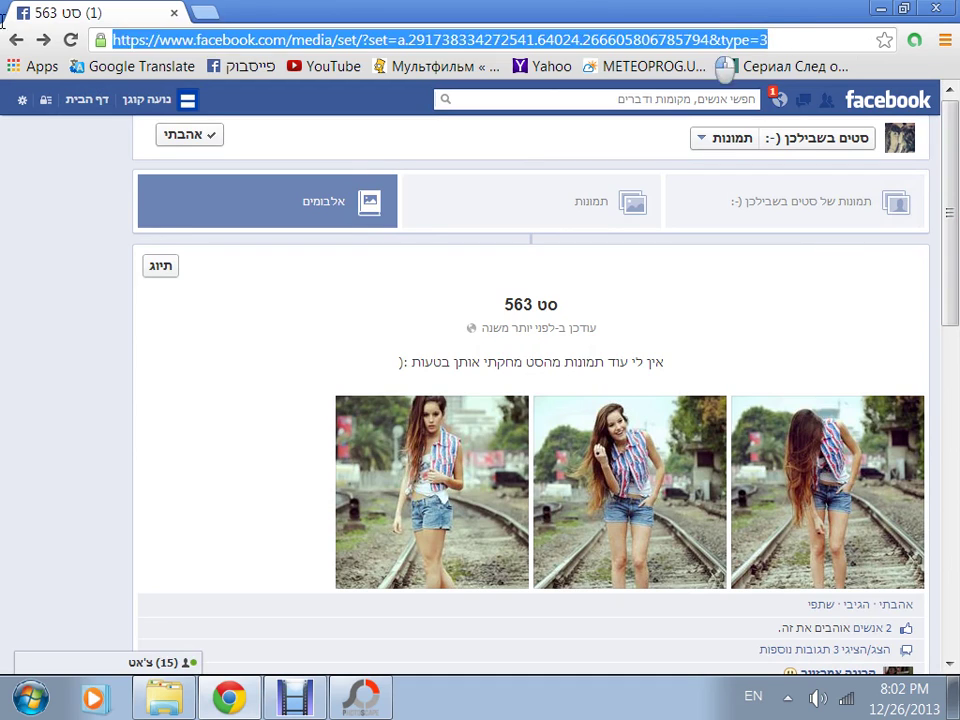
click(700, 44)
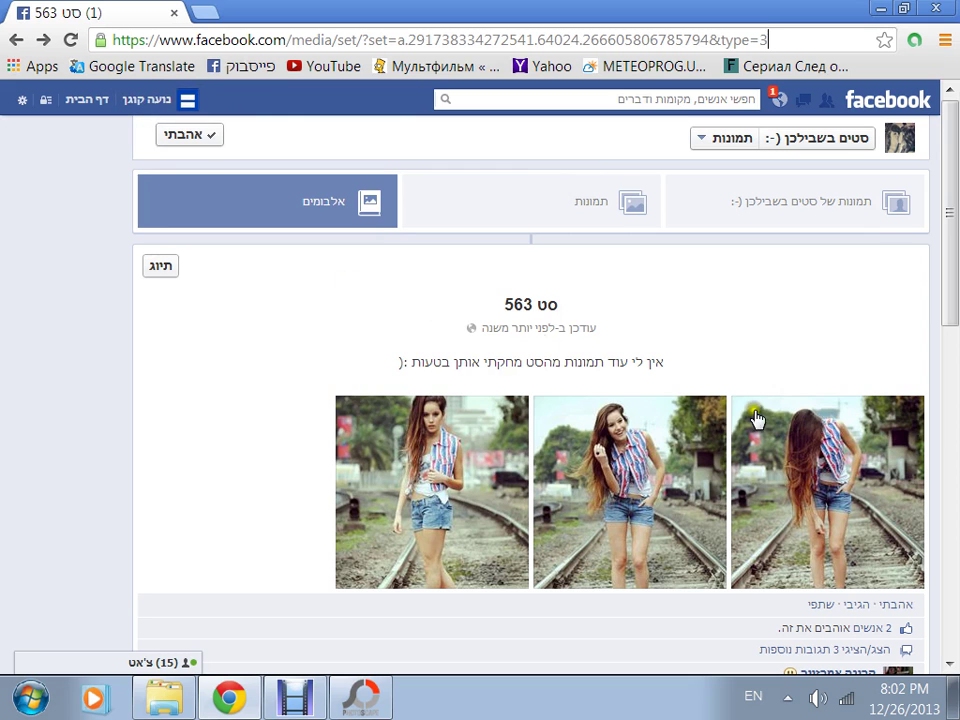
drag(948, 220, 853, 336)
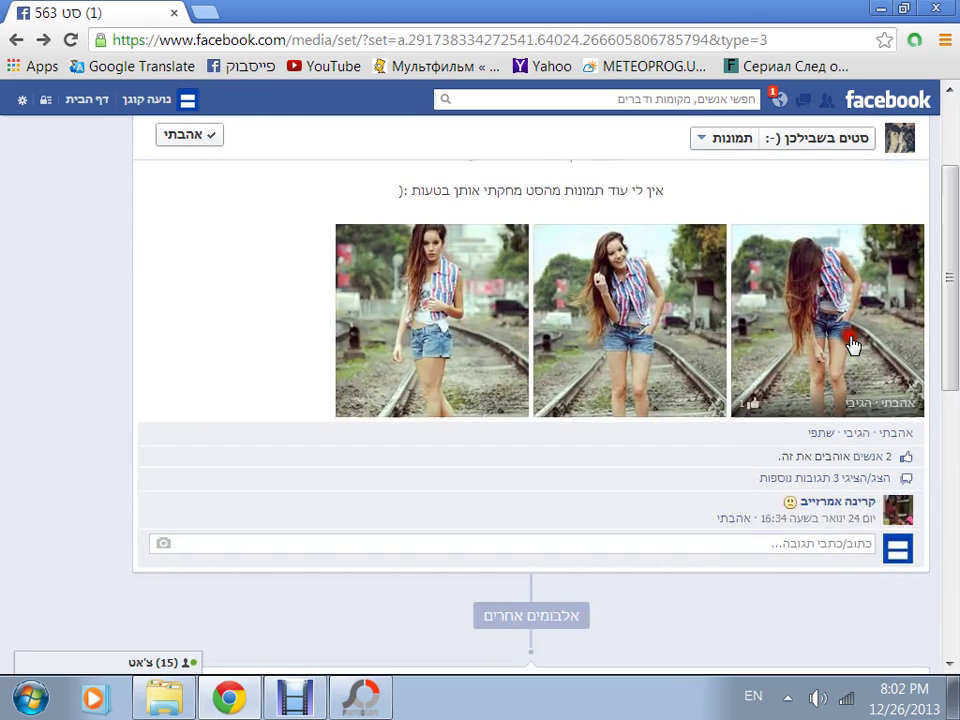
Switch to PhotoScape and try to open 1.jpg in the Editor
click(378, 713)
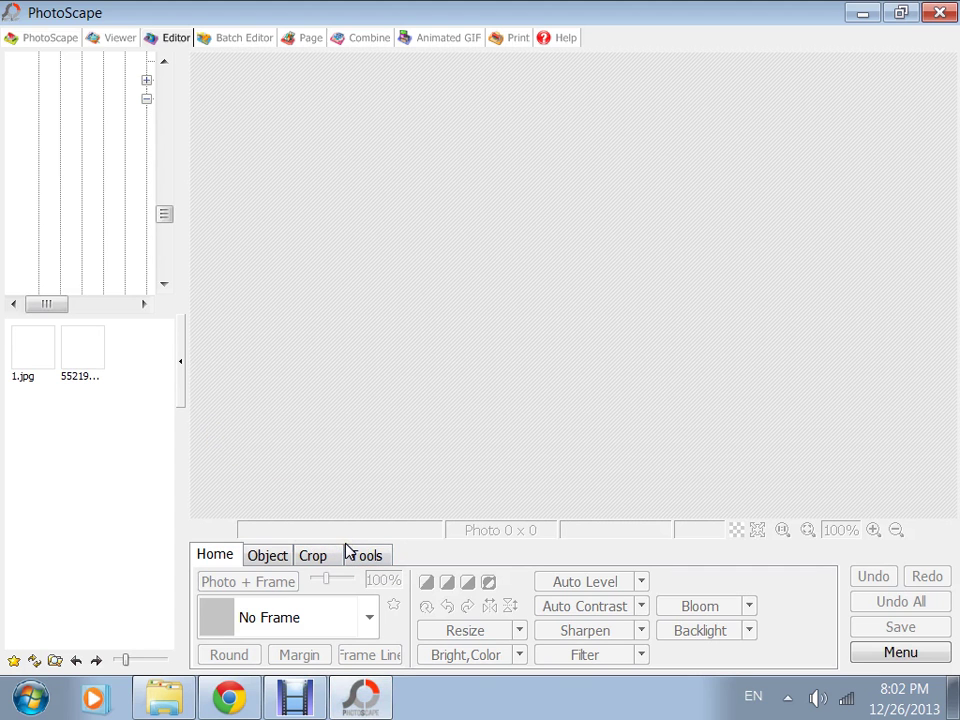
click(37, 357)
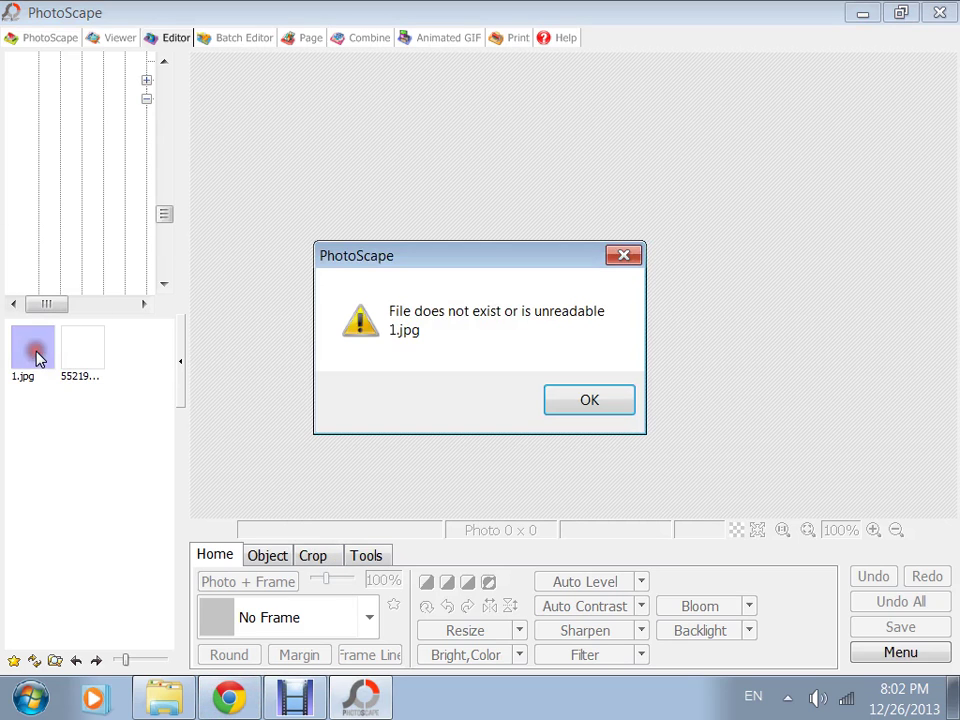
click(614, 402)
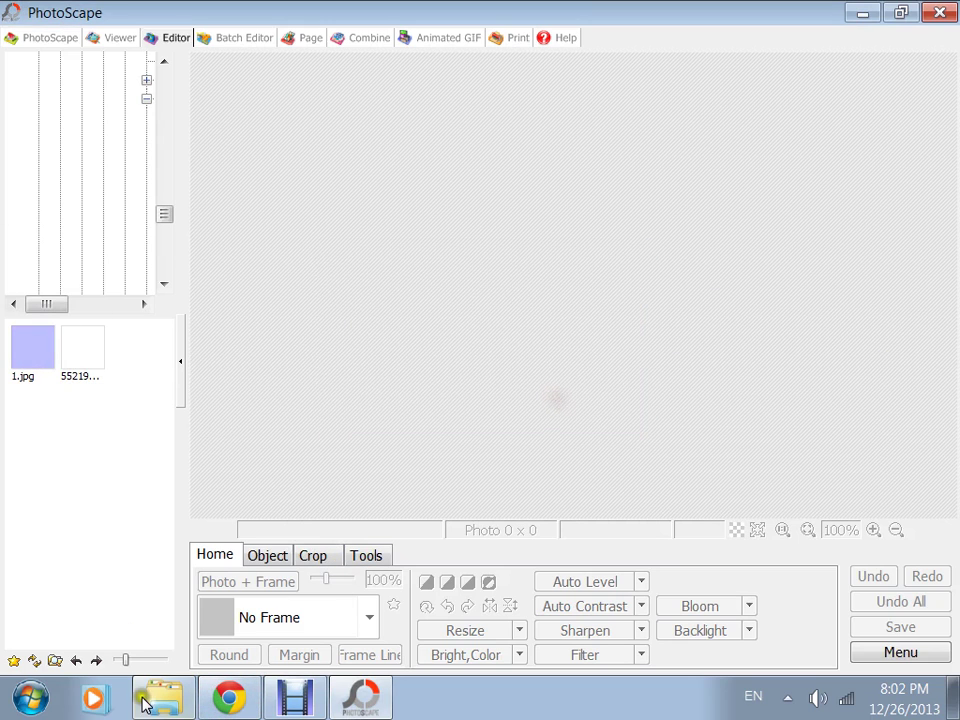
click(160, 697)
Switch to the Facebook album in Chrome, open the middle railway-track photo enlarged, and copy the image
click(256, 708)
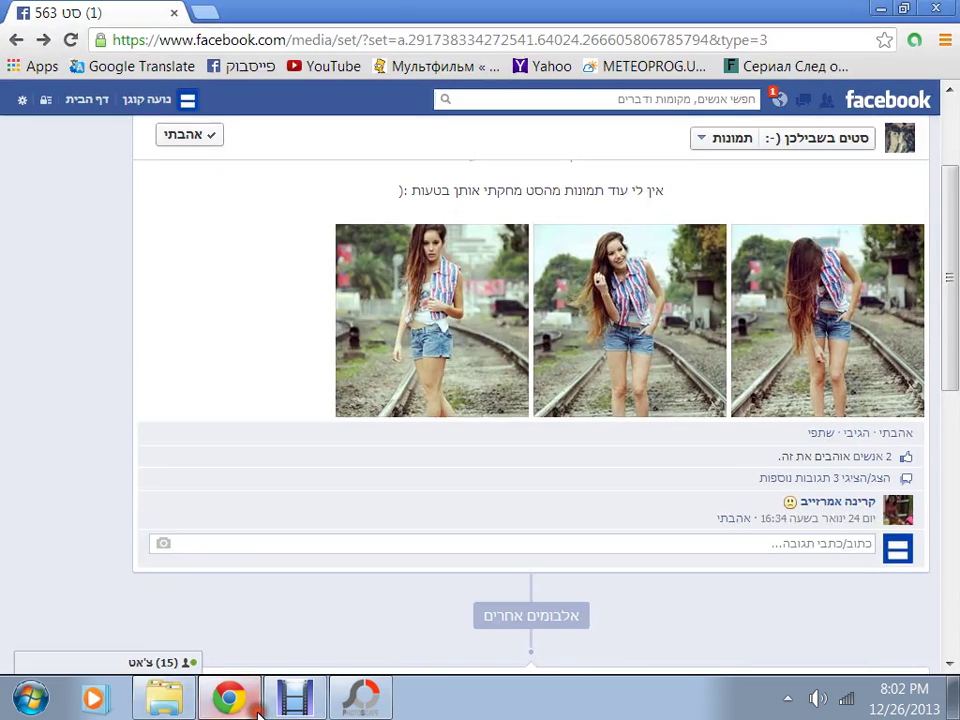
click(672, 290)
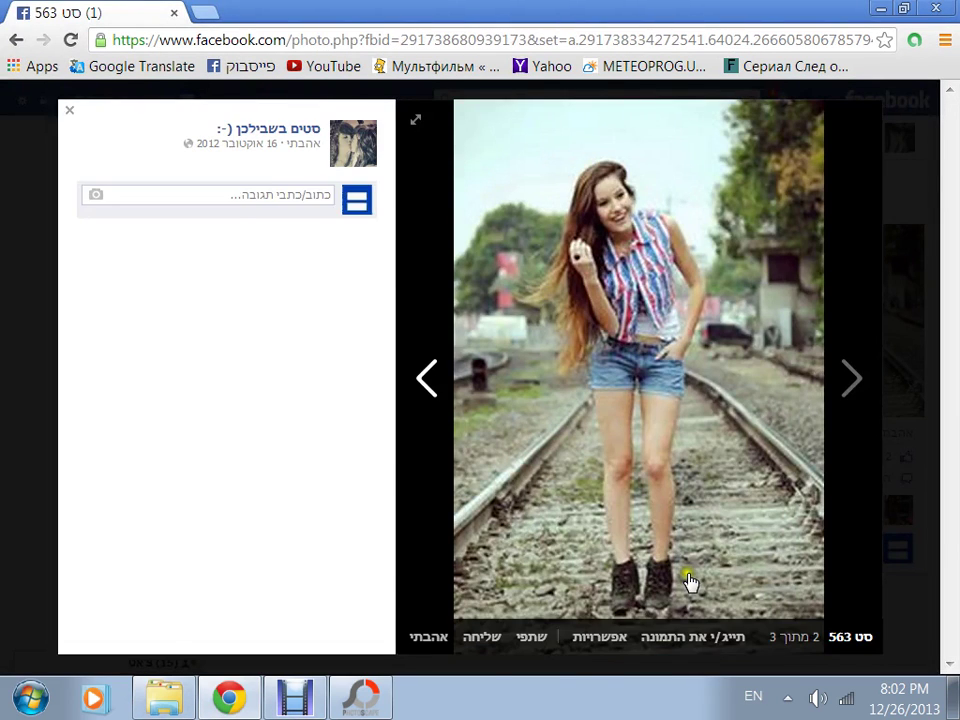
right_click(601, 241)
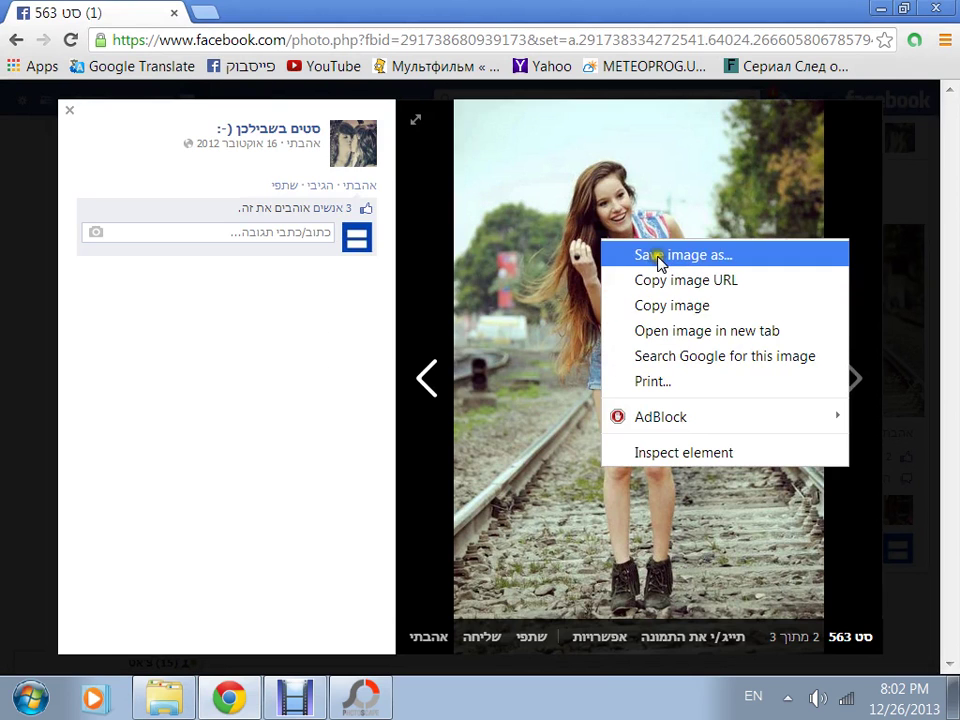
click(669, 302)
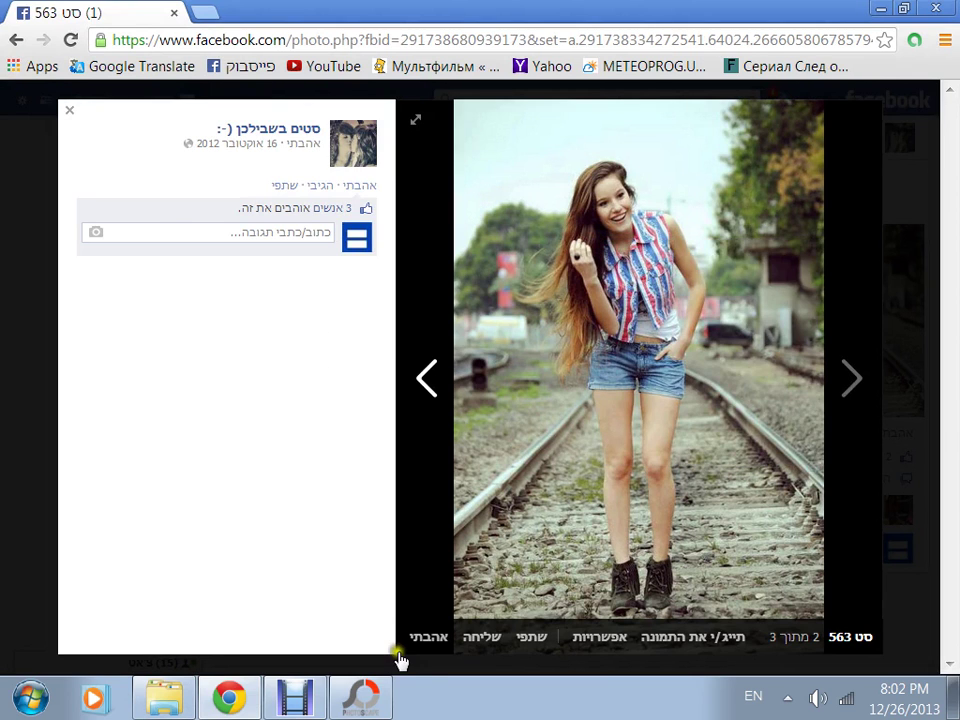
Switch to PhotoScape and load the copied photo from the clipboard into the Editor
click(361, 697)
click(903, 651)
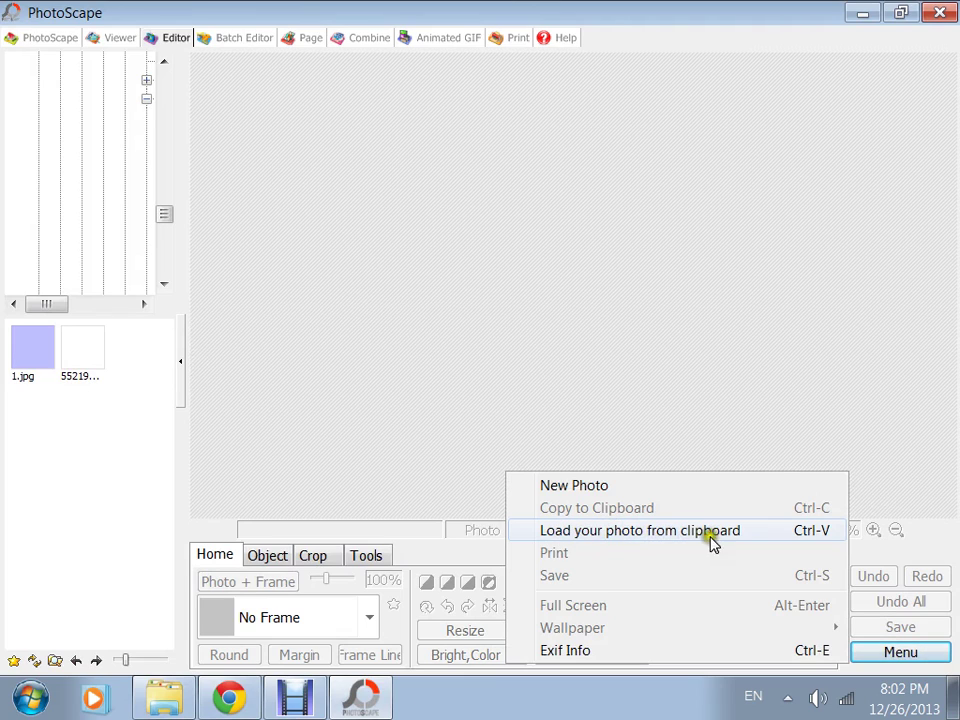
click(836, 532)
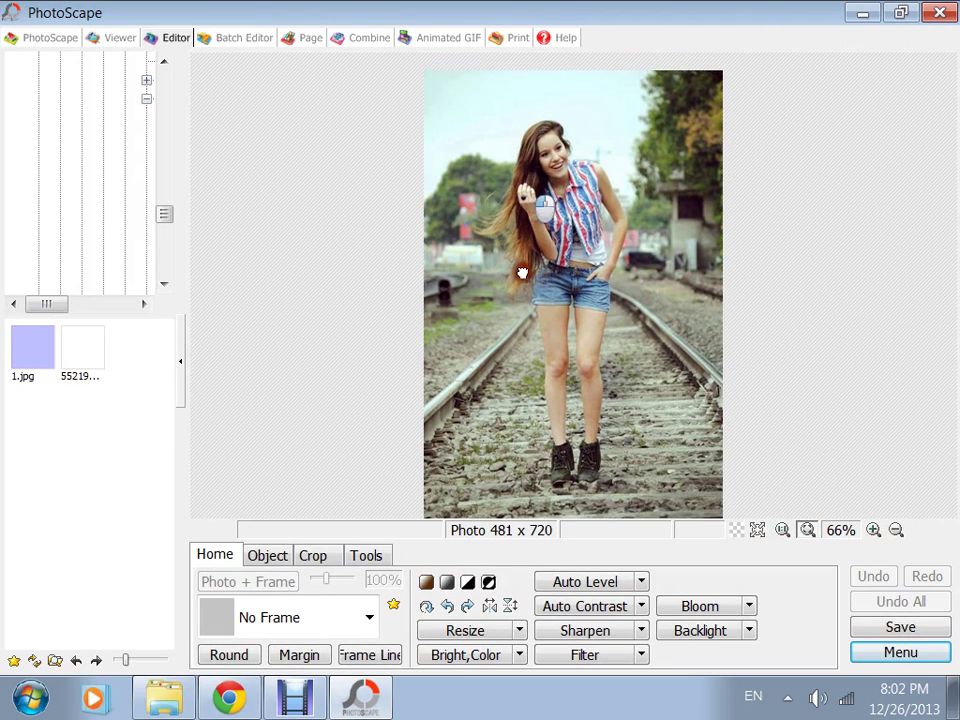
scroll(505, 225, down, 1)
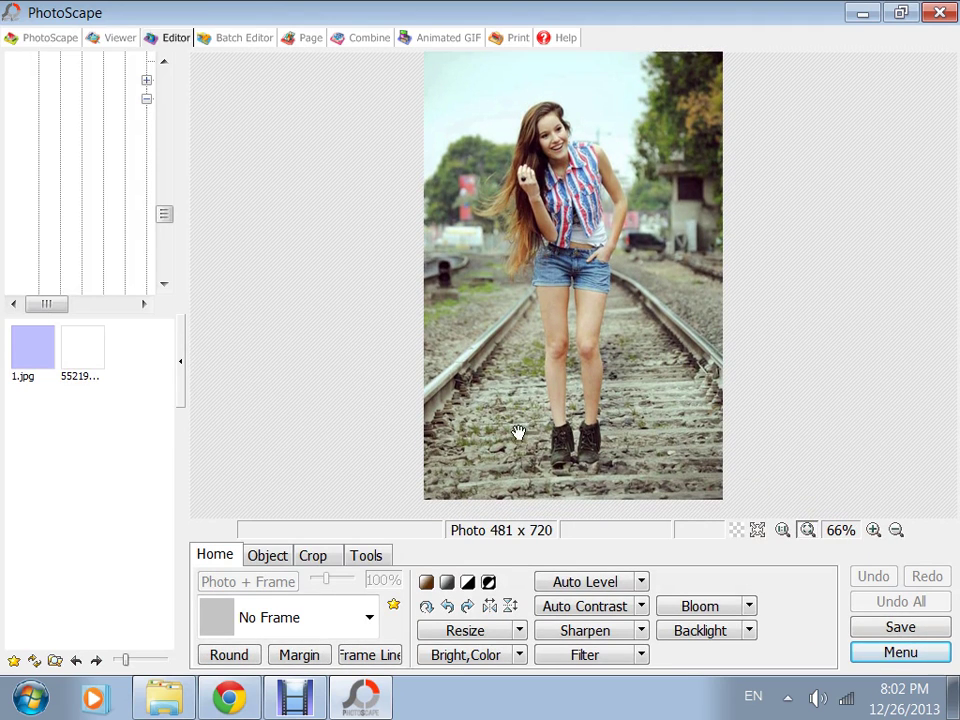
Switch to Chrome, advance to the album photo of the figure with crossed legs, and copy the image
click(265, 558)
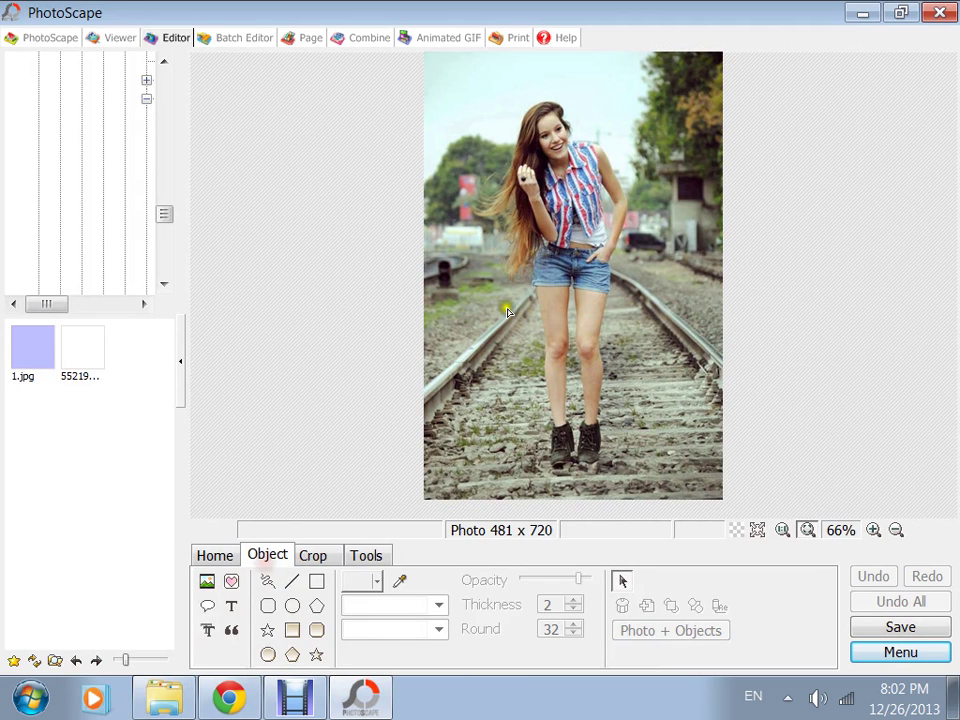
click(229, 698)
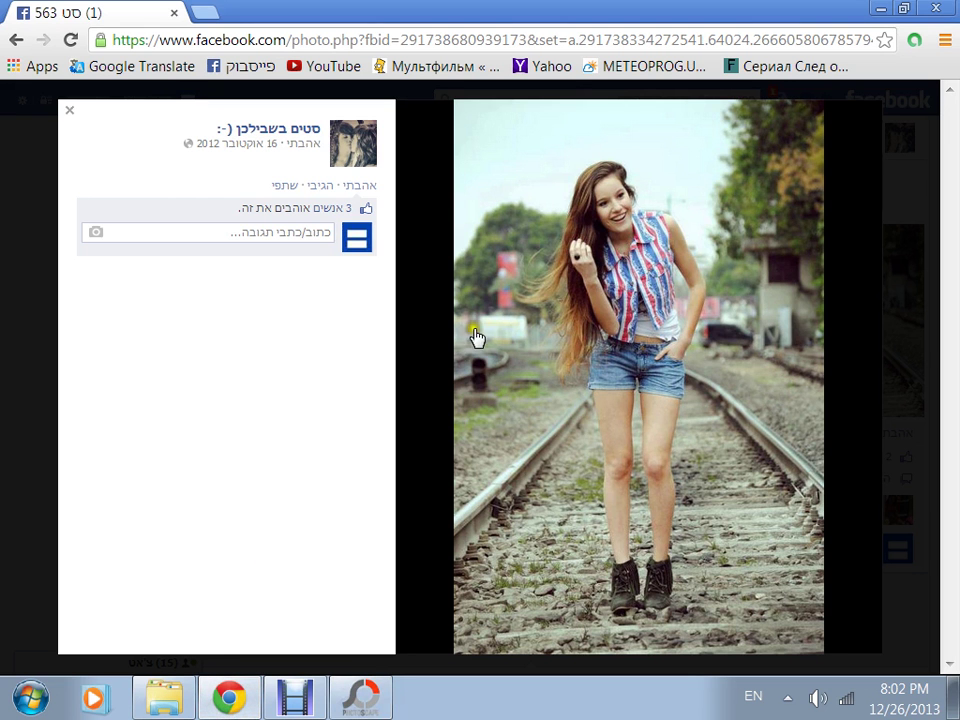
click(557, 337)
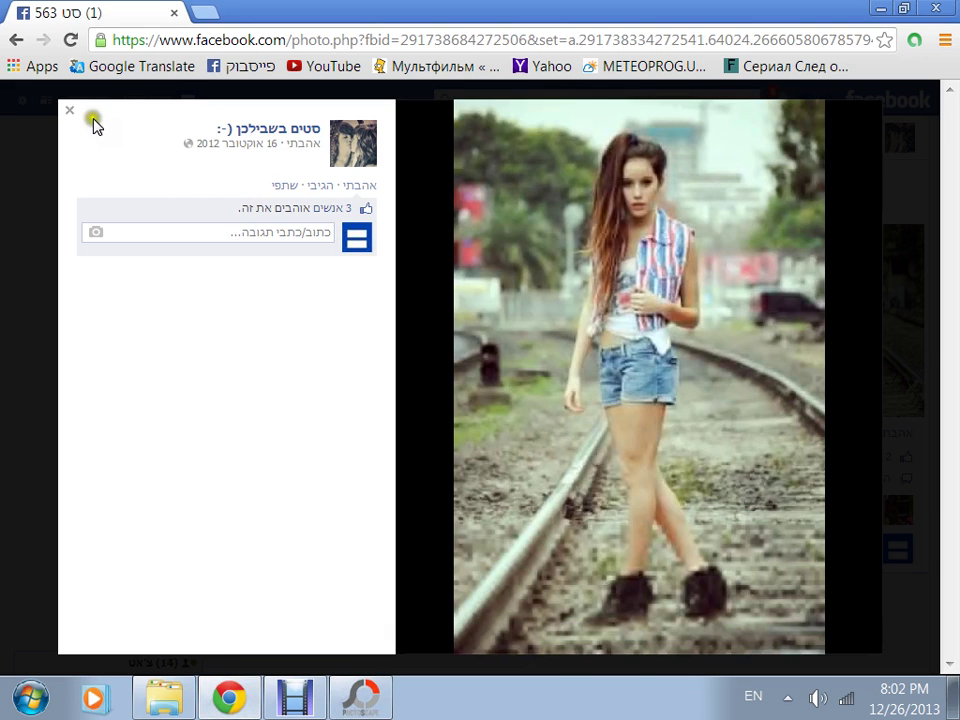
right_click(585, 208)
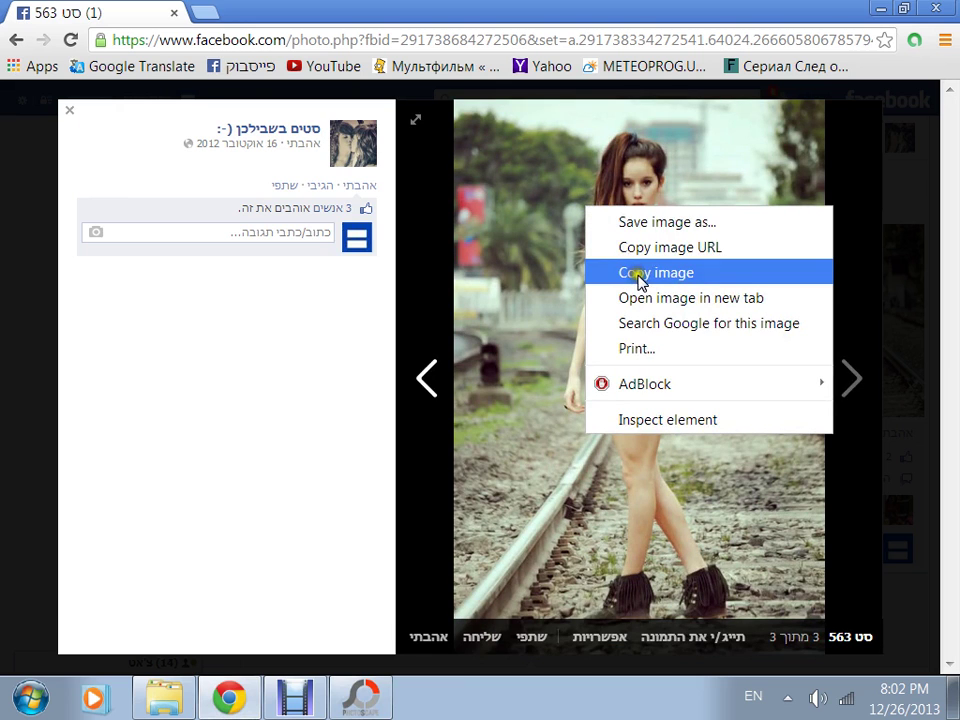
click(650, 273)
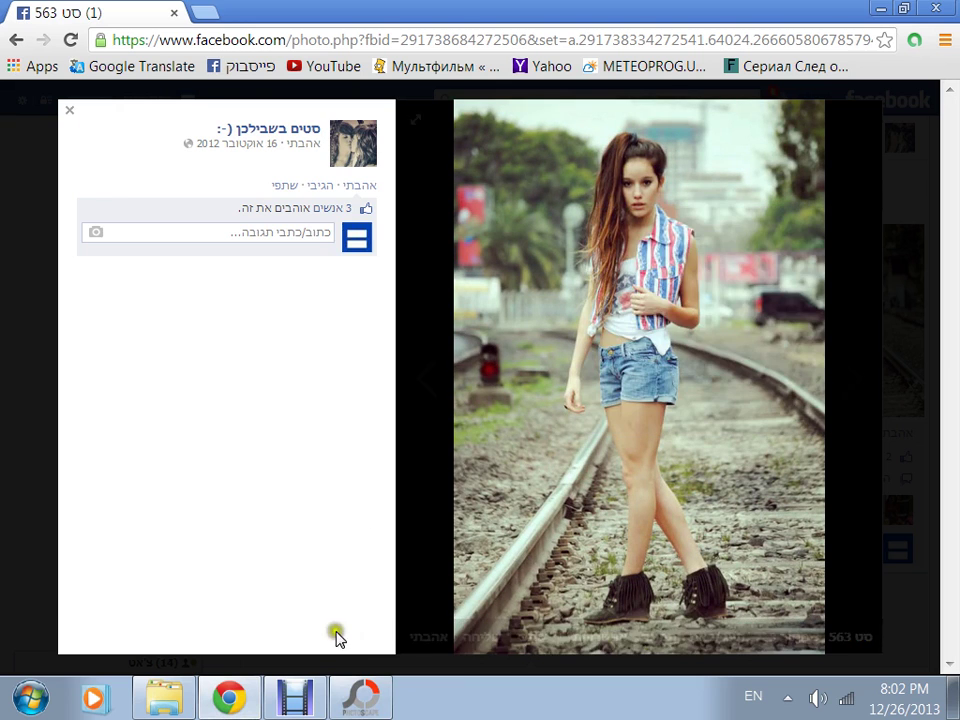
Switch to PhotoScape and insert the copied photo from the clipboard as an object on the railway-track photo
click(342, 699)
click(342, 699)
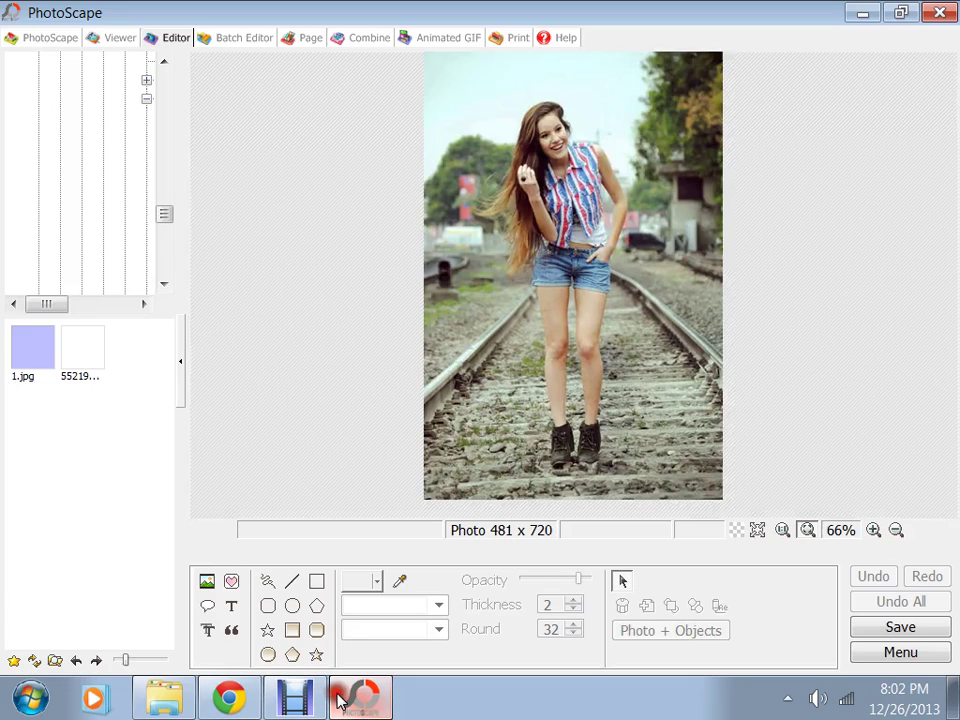
click(912, 655)
click(740, 530)
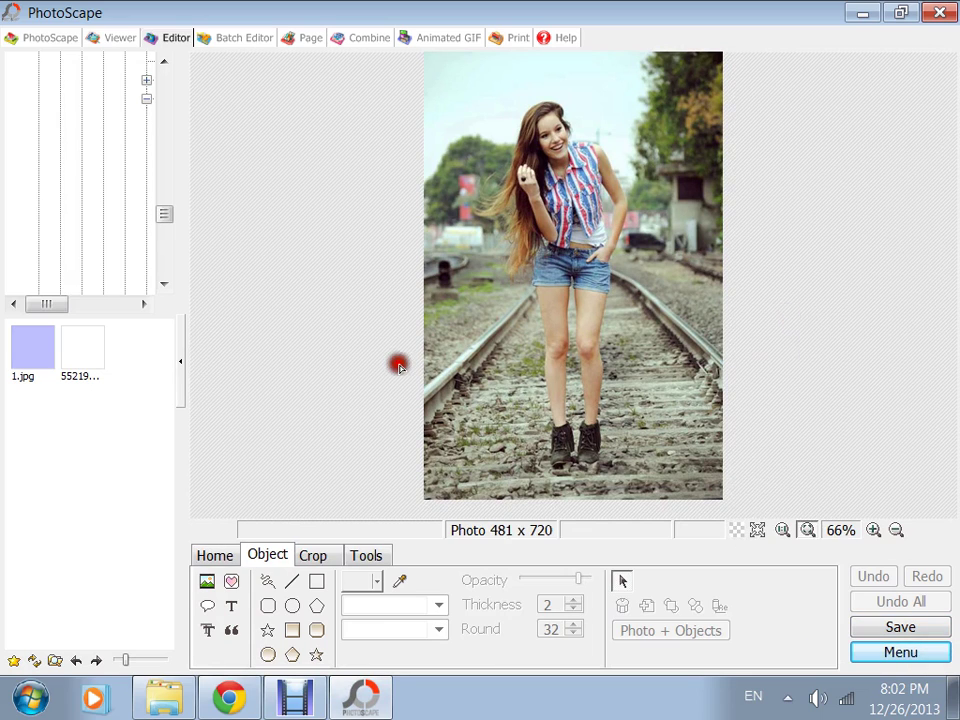
click(206, 582)
click(262, 580)
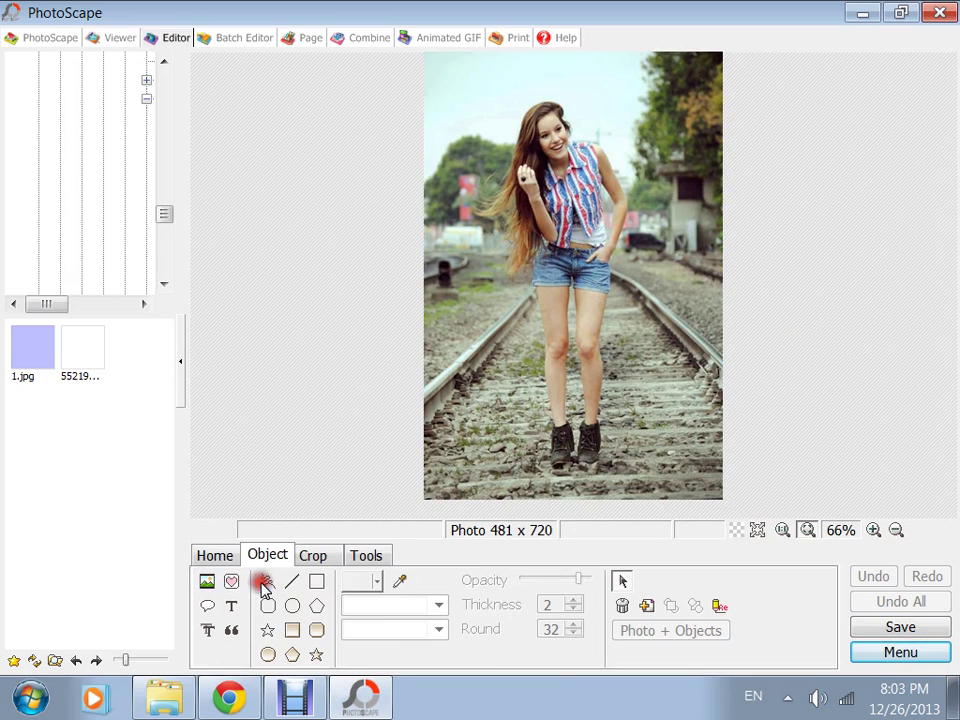
click(503, 433)
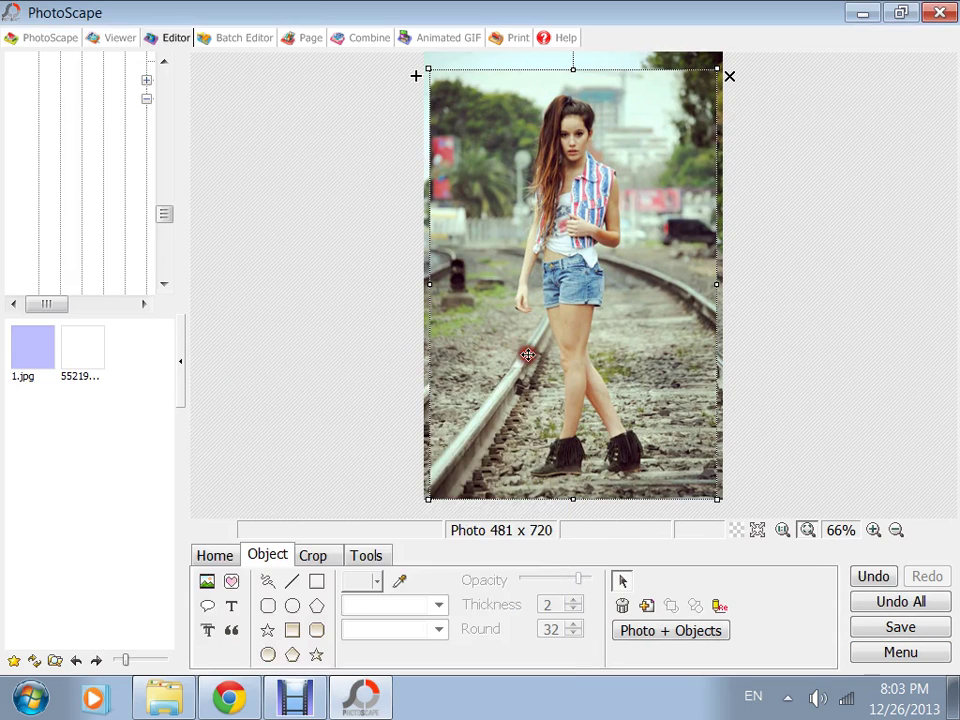
Move the inserted photo beside the right edge of the original and merge both into one widened image
drag(516, 342, 805, 329)
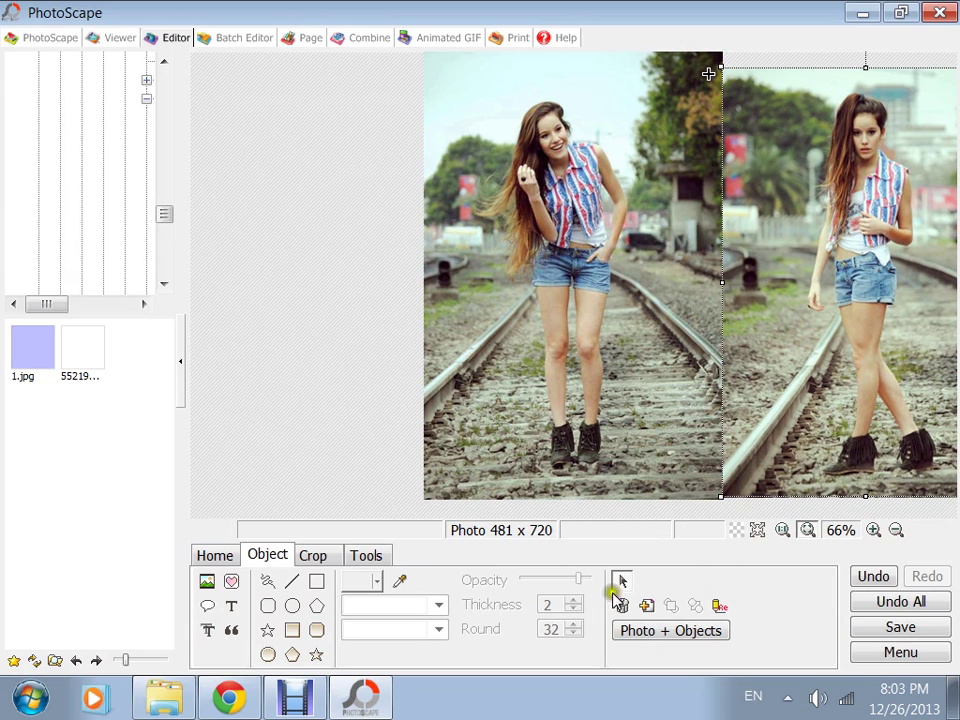
click(658, 631)
click(708, 304)
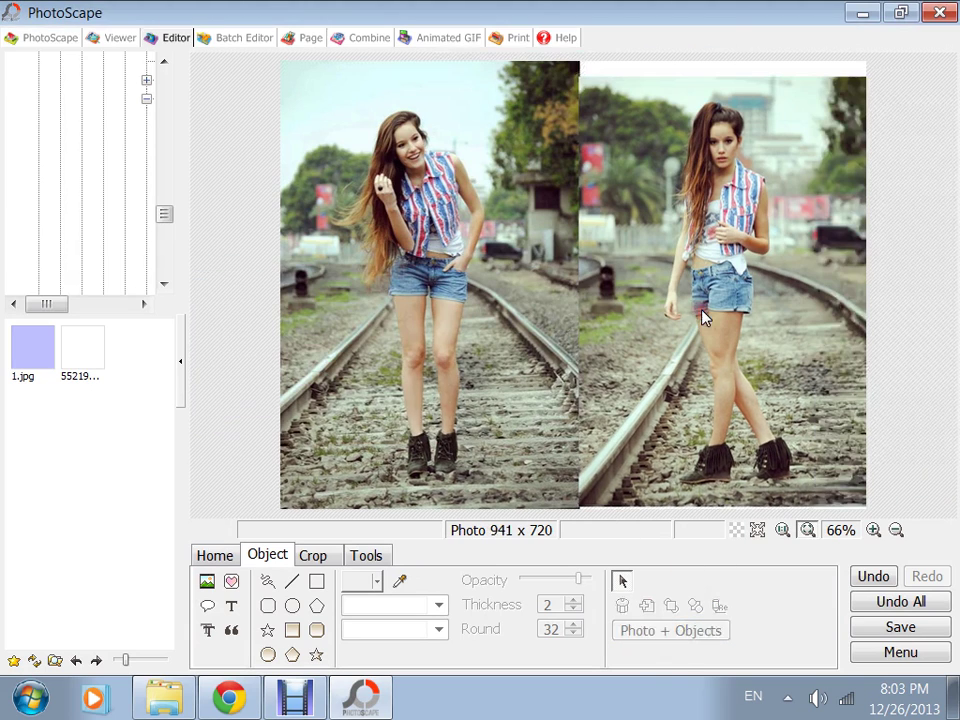
Use Clone Stamp to copy the crossed-legs figure, from shoes to head, beside the smiling figure in the original photo
click(376, 556)
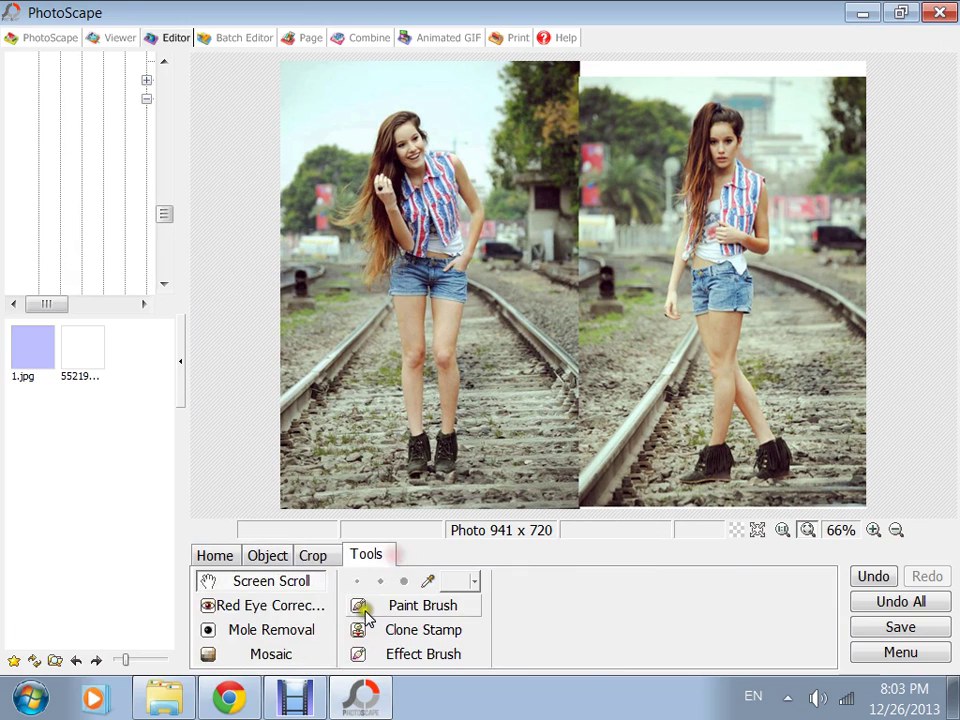
click(364, 630)
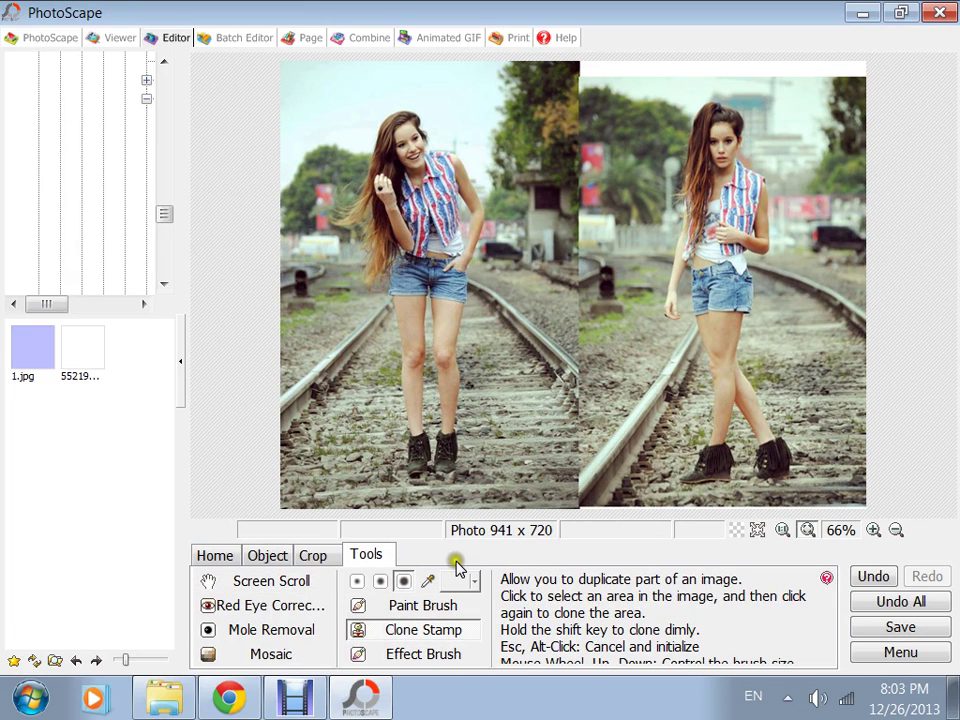
click(697, 466)
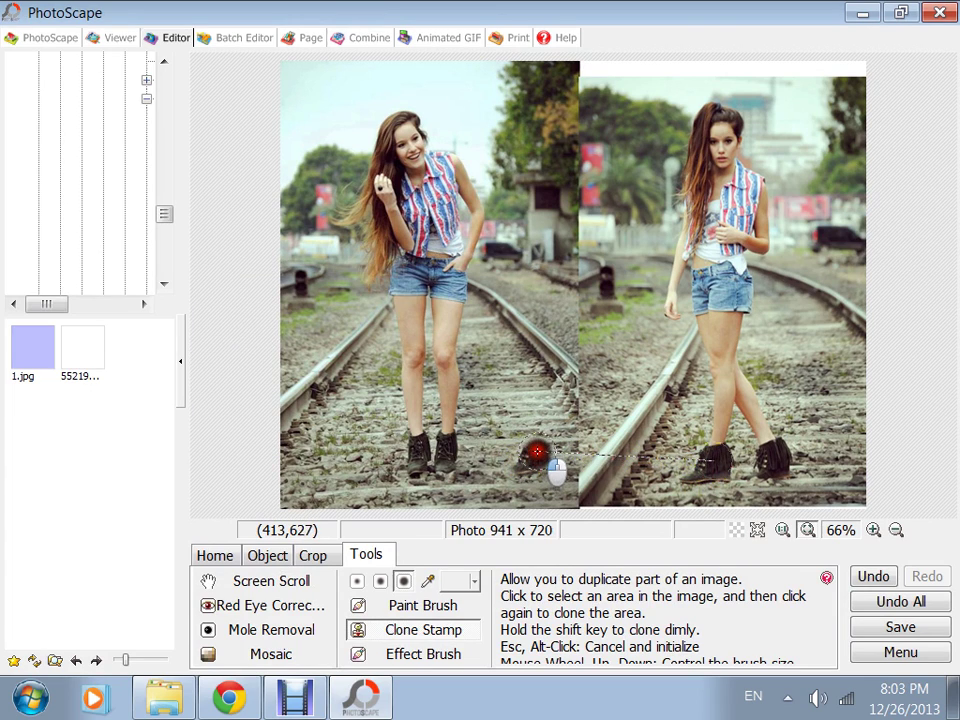
mouse_move(533, 443)
mouse_down()
mouse_move(549, 169)
mouse_move(541, 137)
mouse_move(521, 125)
mouse_move(508, 164)
mouse_move(522, 200)
mouse_move(528, 144)
mouse_move(522, 216)
mouse_move(543, 283)
mouse_move(522, 121)
mouse_move(504, 170)
mouse_move(505, 207)
mouse_move(536, 328)
mouse_move(530, 417)
mouse_move(539, 404)
mouse_move(536, 340)
mouse_move(505, 219)
mouse_move(490, 292)
mouse_move(492, 305)
mouse_move(511, 142)
mouse_move(527, 94)
mouse_move(550, 100)
mouse_move(563, 153)
mouse_move(549, 97)
mouse_move(534, 91)
mouse_move(553, 99)
mouse_move(571, 159)
mouse_move(568, 265)
mouse_move(569, 127)
mouse_move(588, 197)
mouse_move(583, 233)
mouse_move(557, 237)
mouse_move(562, 290)
mouse_move(585, 265)
mouse_move(580, 428)
mouse_move(601, 482)
mouse_move(603, 453)
mouse_move(586, 455)
mouse_move(586, 465)
mouse_move(610, 459)
mouse_move(566, 469)
mouse_move(614, 463)
mouse_move(559, 327)
mouse_move(538, 316)
mouse_move(530, 108)
mouse_move(499, 176)
mouse_move(514, 115)
mouse_move(491, 182)
mouse_move(524, 103)
mouse_move(513, 224)
mouse_move(526, 206)
mouse_move(545, 210)
mouse_move(550, 169)
mouse_up()
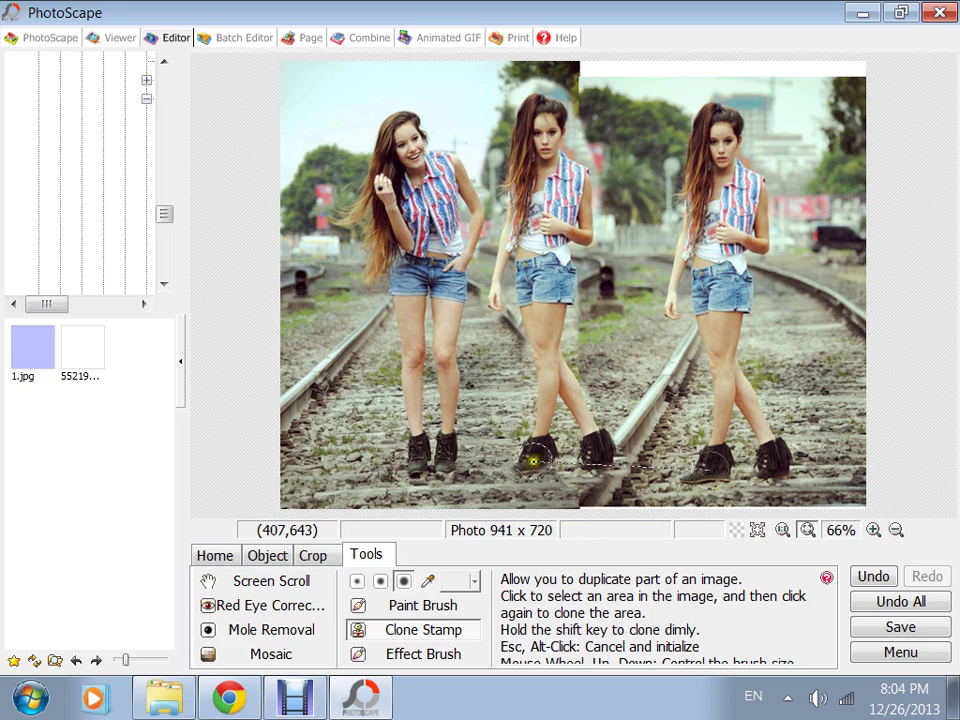
mouse_move(533, 460)
mouse_down()
mouse_move(533, 476)
mouse_move(521, 468)
mouse_move(562, 477)
mouse_move(619, 462)
mouse_move(612, 450)
mouse_up()
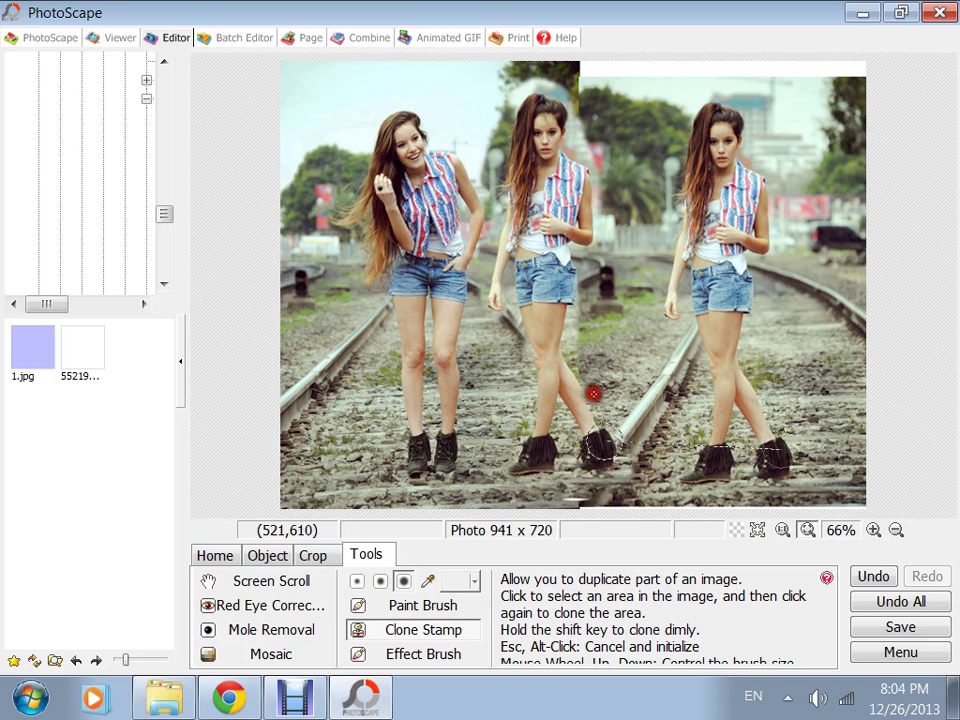
Crop the image freely to about 569 x 718, keeping the smiling figure and the cloned figure
click(310, 556)
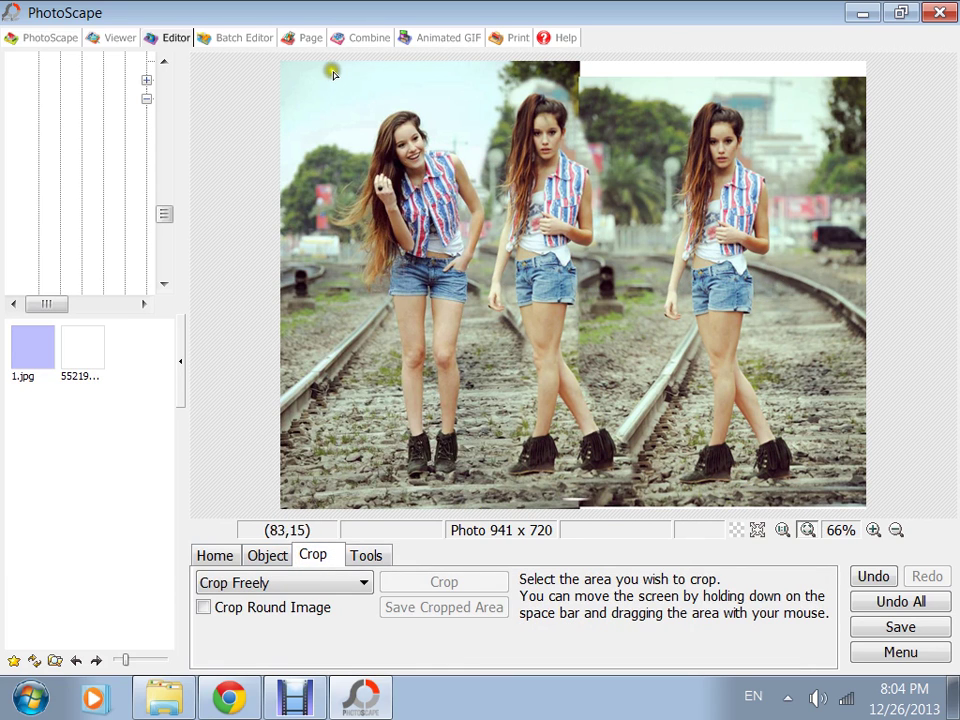
drag(282, 63, 630, 507)
click(443, 585)
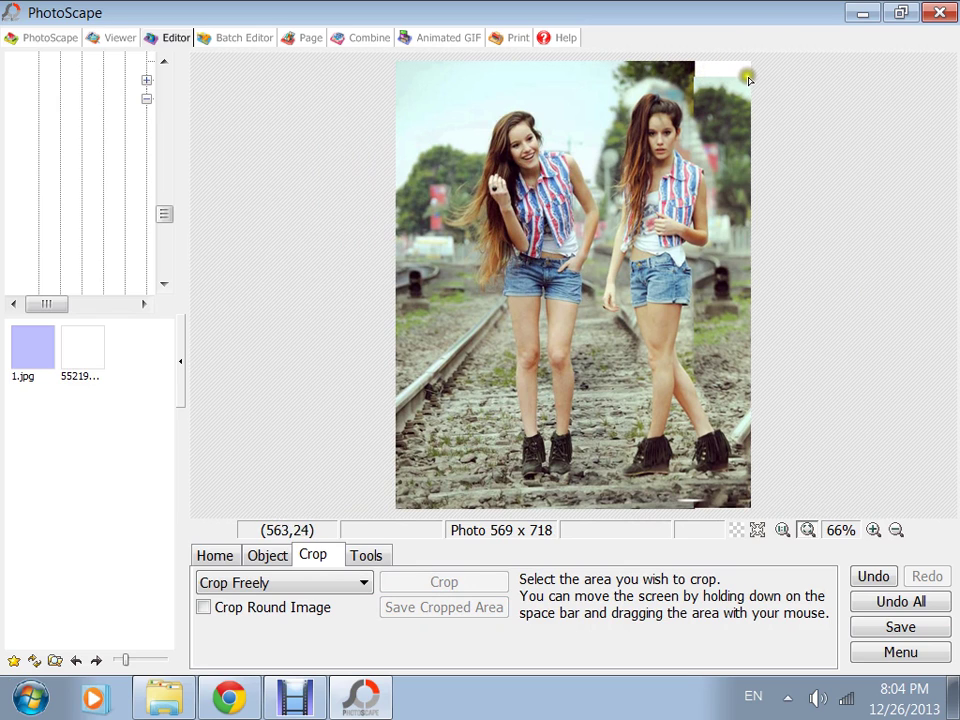
Try cropping the image to the thin strip along its top edge, and undo that crop
drag(753, 80, 372, 33)
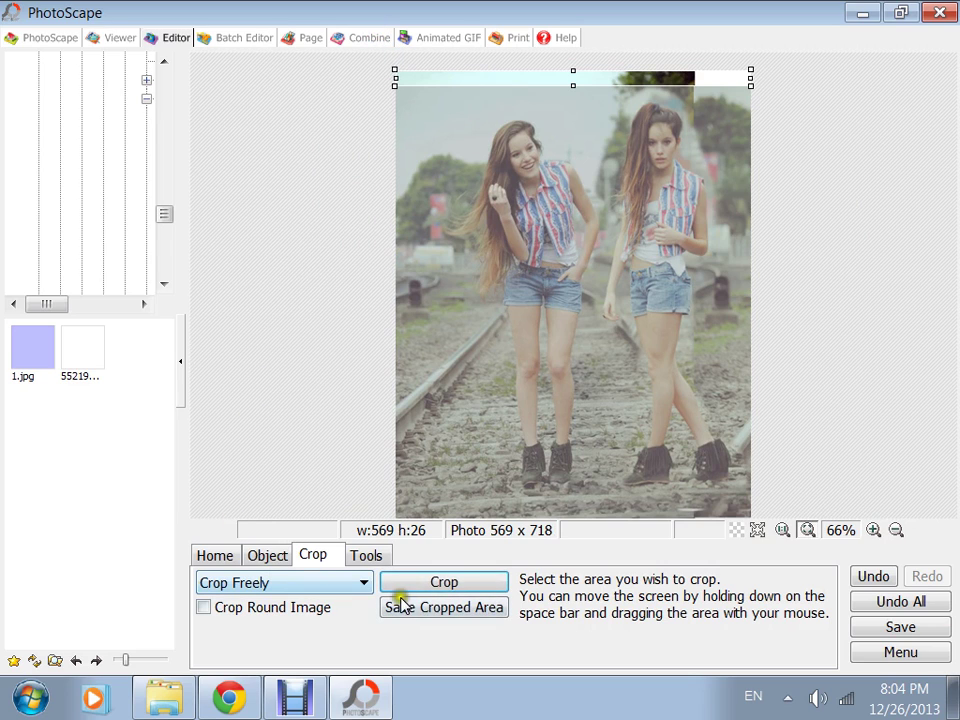
click(443, 584)
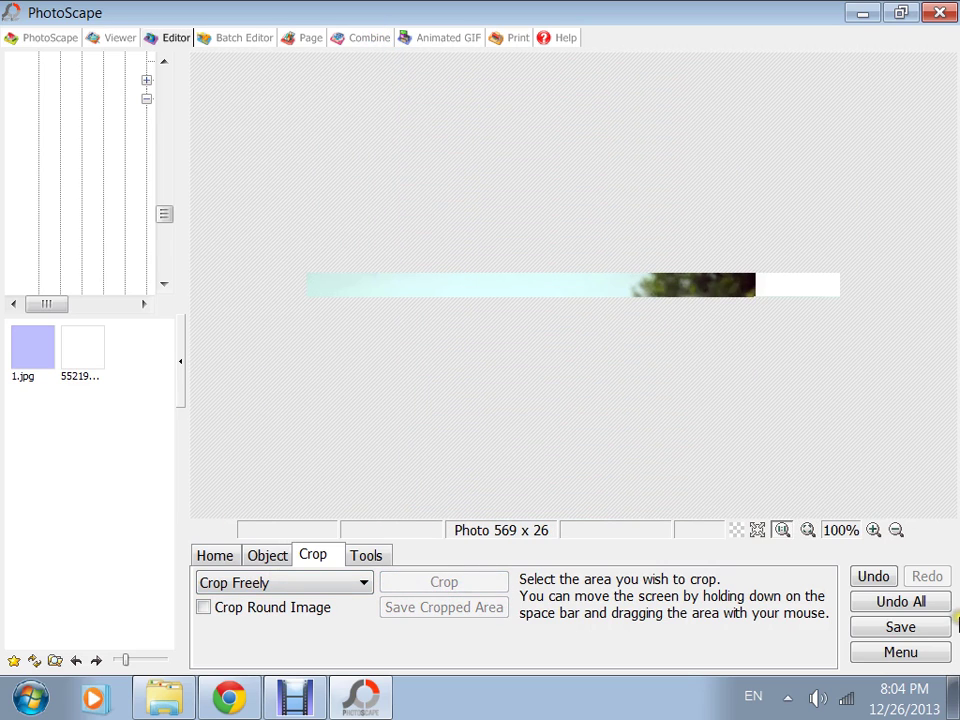
key(ctrl+z)
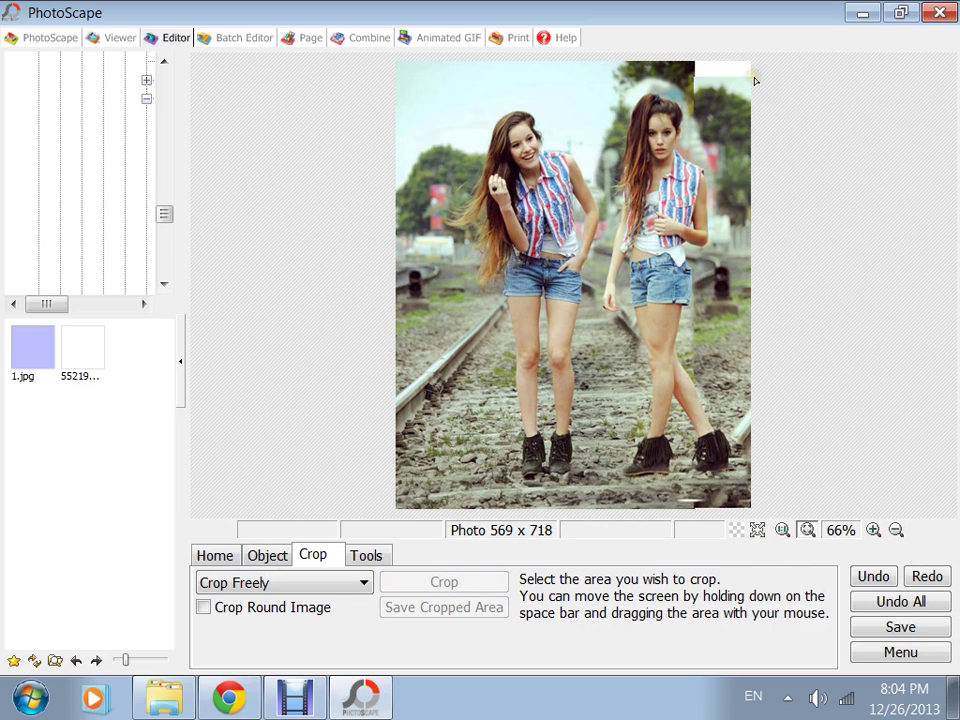
Crop the image to about 568 x 695 to remove the white area along its top edge
drag(752, 79, 297, 595)
click(424, 583)
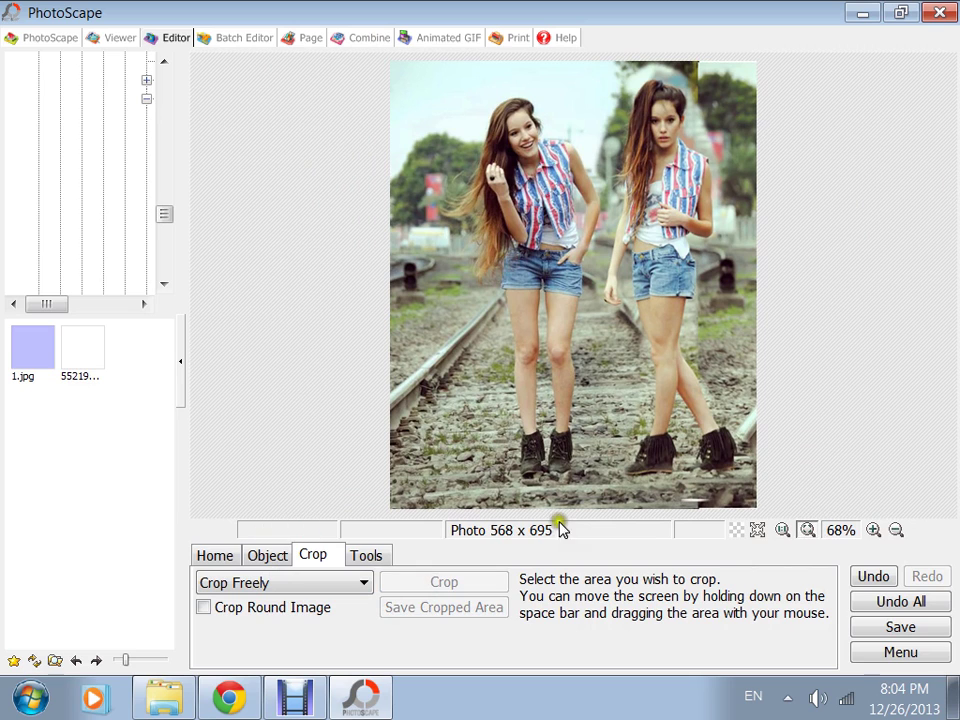
Switch to the Facebook album in Chrome, open the photo with hair covering the face, and copy the image
click(262, 554)
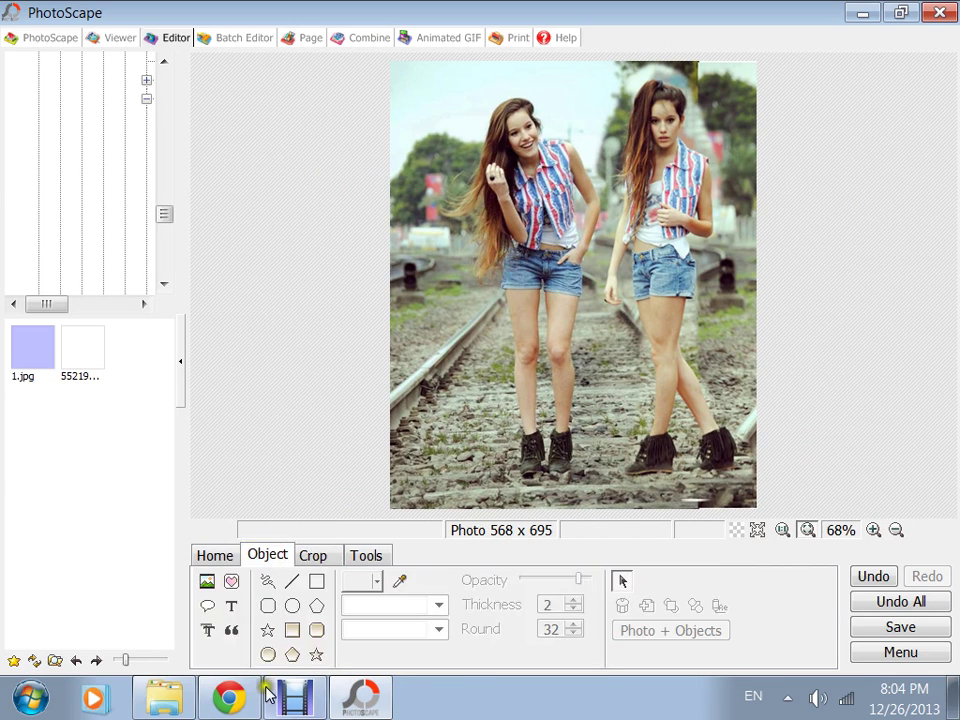
click(250, 697)
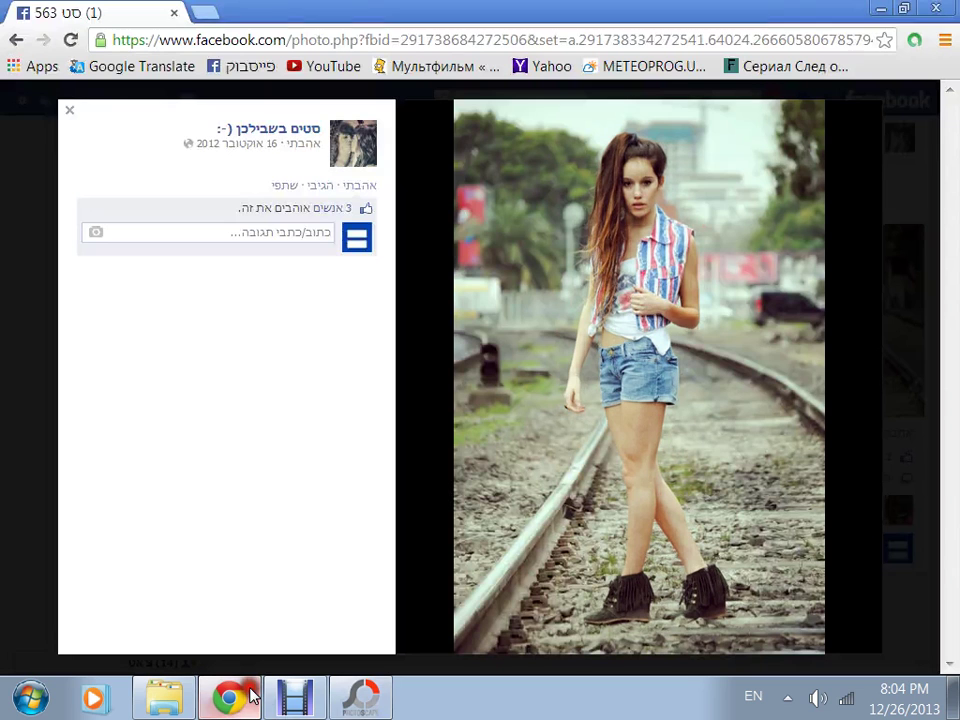
click(72, 108)
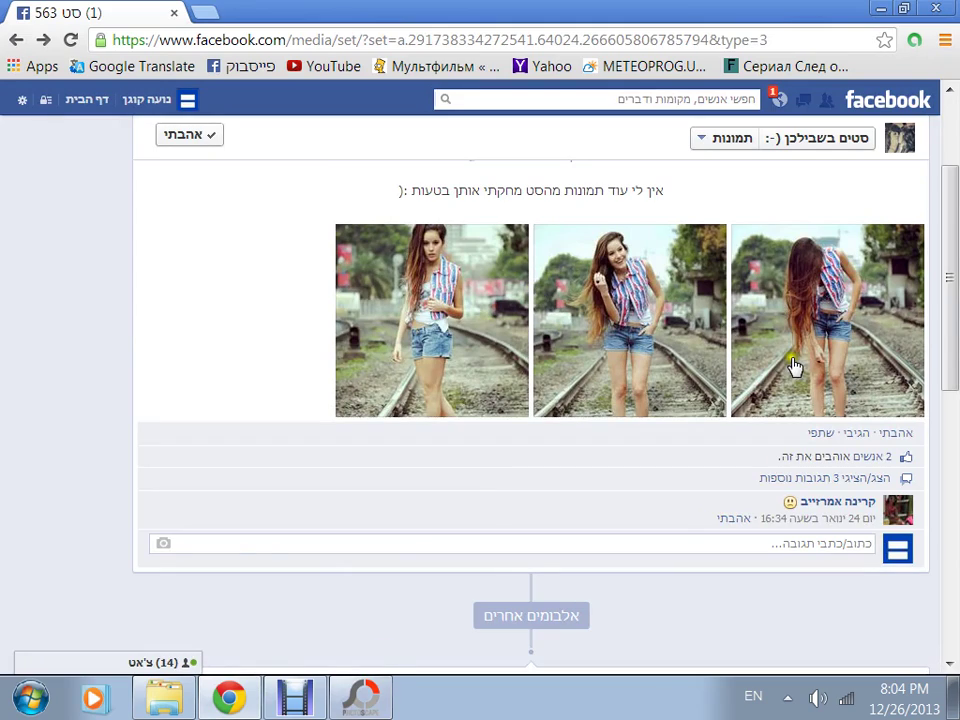
click(352, 710)
click(352, 710)
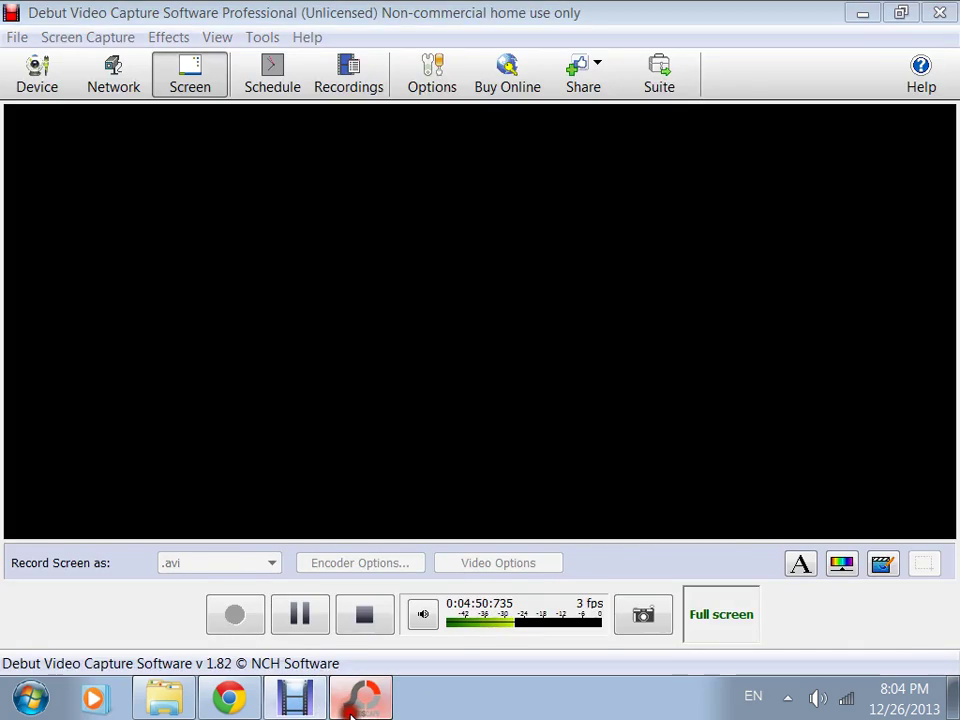
click(352, 710)
click(210, 708)
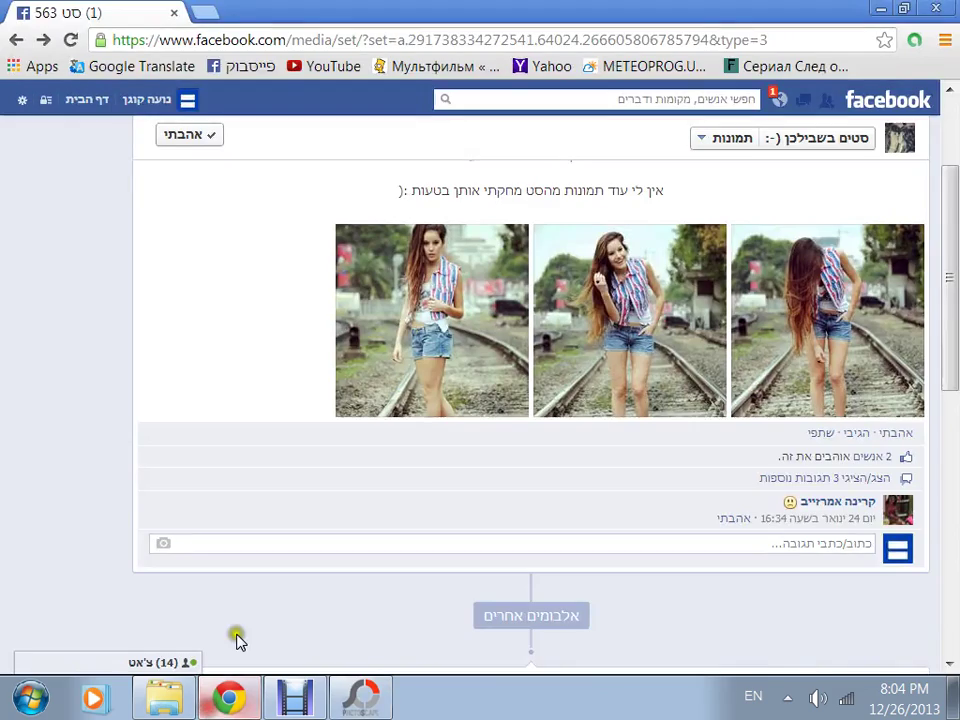
click(876, 274)
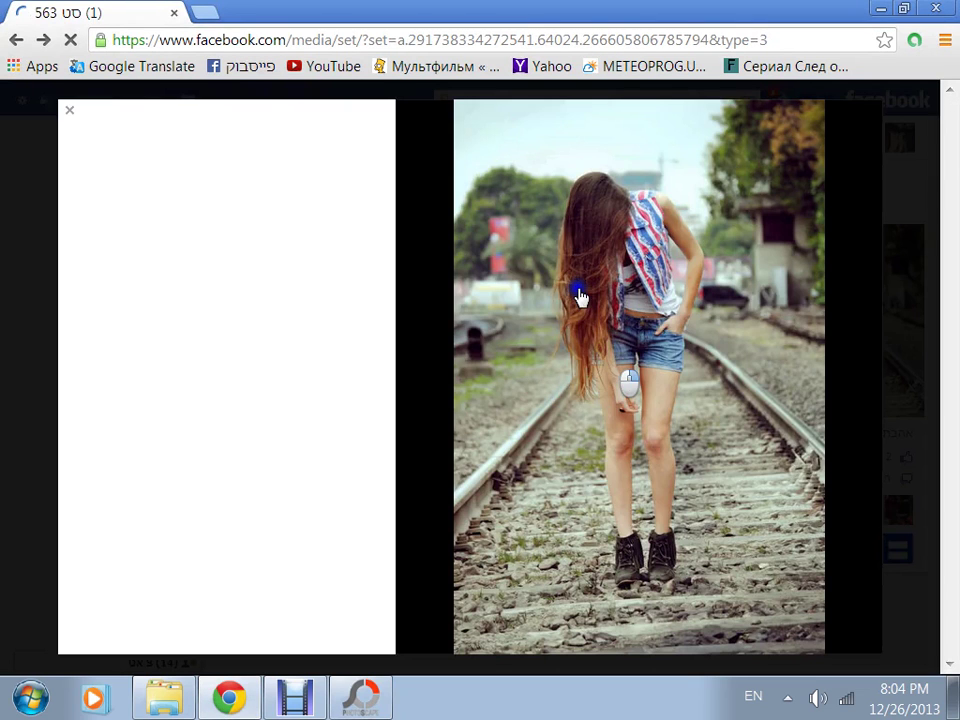
right_click(580, 297)
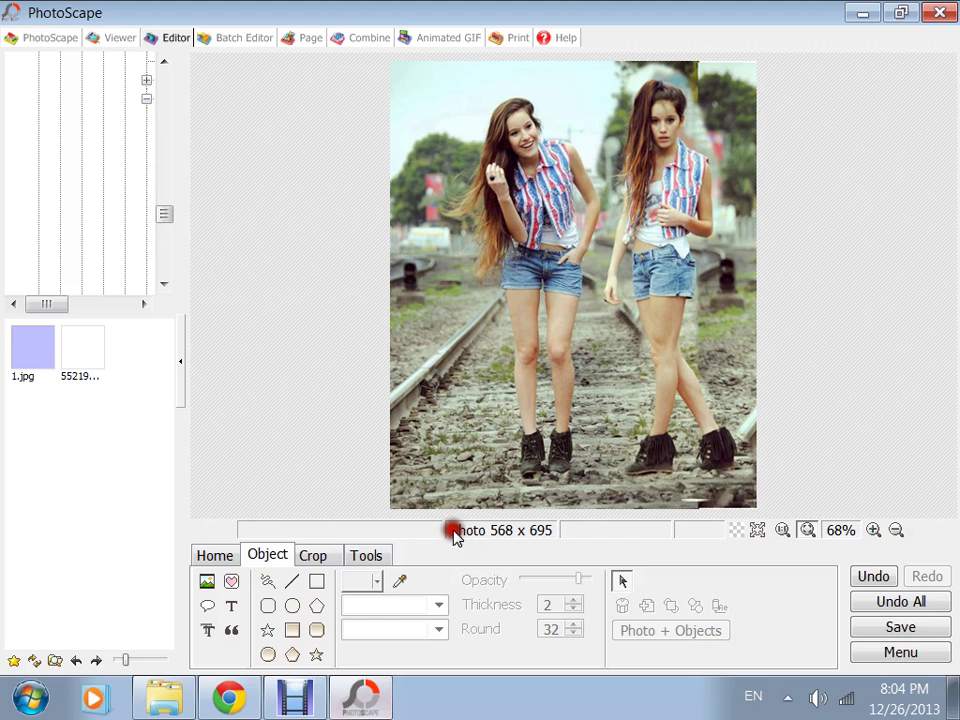
Insert the copied hair-over-face photo from the clipboard as an object on the cropped image in PhotoScape
click(205, 584)
click(290, 579)
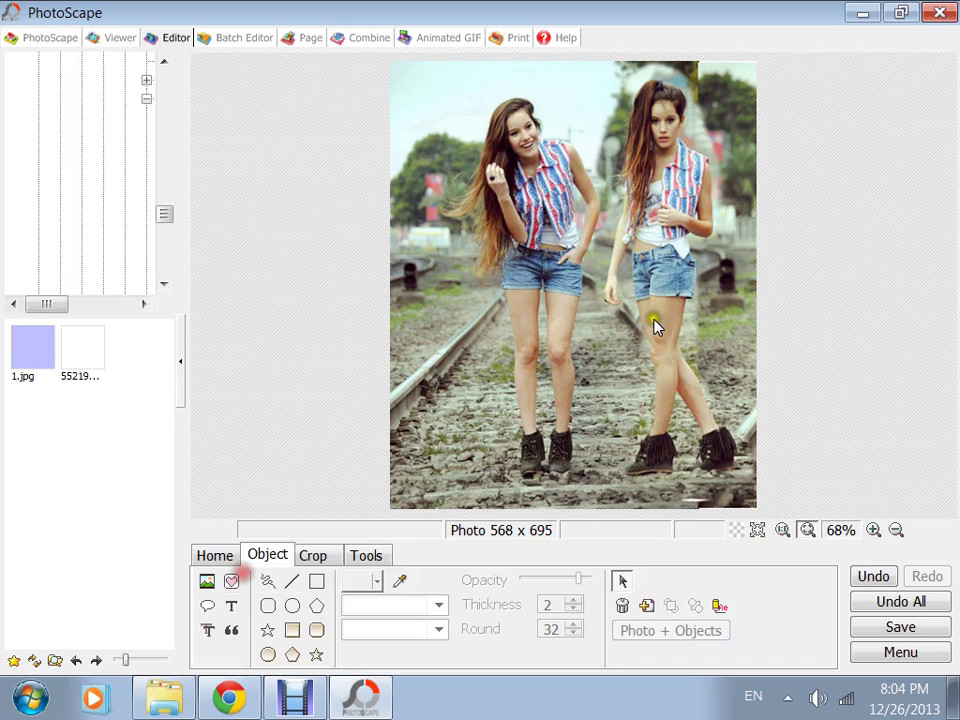
click(477, 441)
Move the hair-over-face photo beside the right edge of the two-figure image and merge them into one widened image
drag(503, 439, 781, 322)
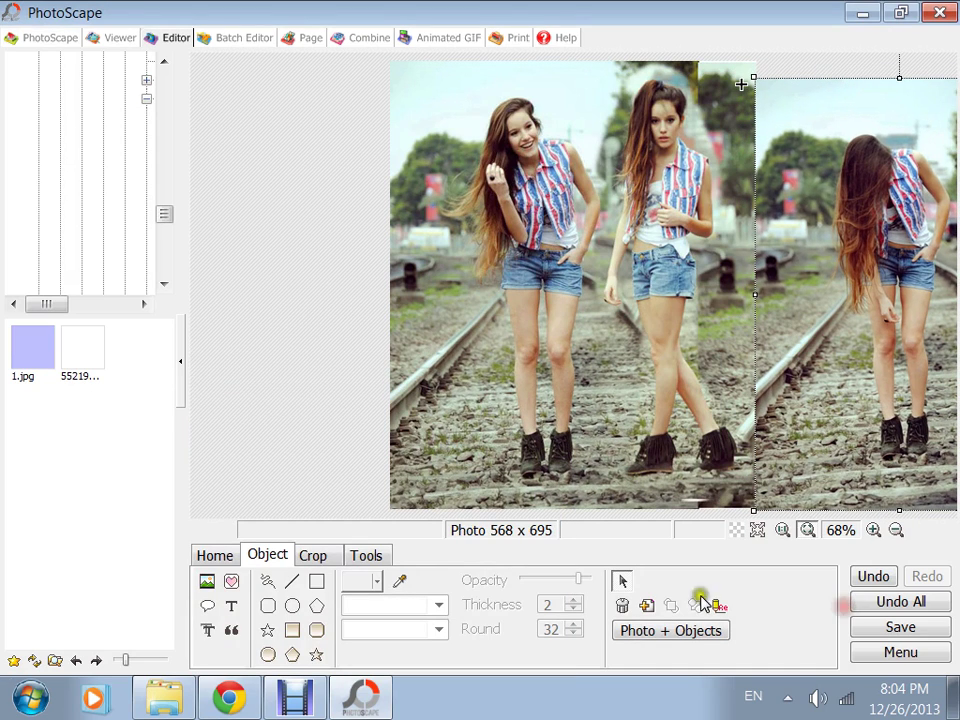
click(664, 628)
click(680, 302)
Use the Clone Stamp to copy the hair-over-face figure beside the middle figure, and undo the strokes above the cloned boots
click(366, 555)
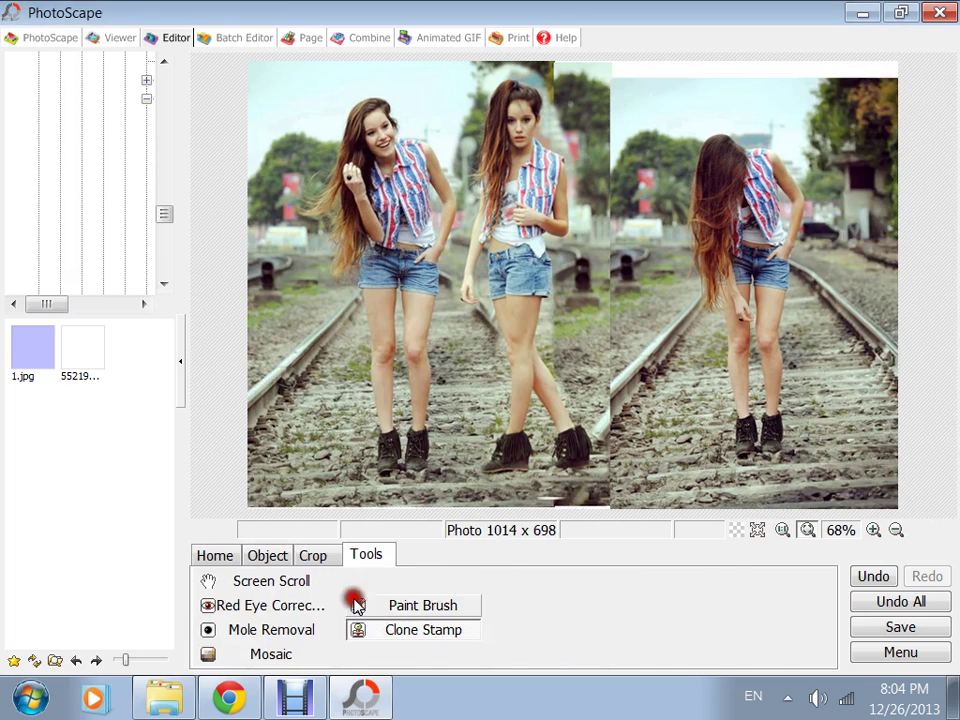
click(379, 622)
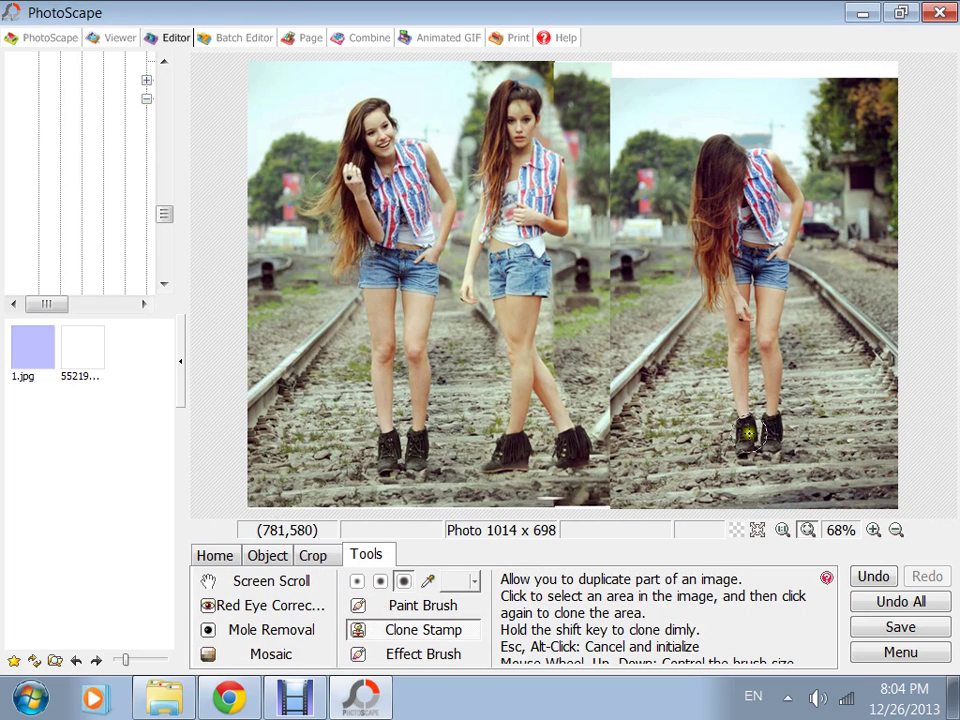
mouse_move(619, 446)
mouse_down()
mouse_move(615, 387)
mouse_move(616, 227)
mouse_move(605, 154)
mouse_move(570, 227)
mouse_move(572, 243)
mouse_move(599, 179)
mouse_move(607, 272)
mouse_move(590, 270)
mouse_move(570, 237)
mouse_move(582, 283)
mouse_move(574, 287)
mouse_move(561, 245)
mouse_move(579, 290)
mouse_move(588, 183)
mouse_move(616, 142)
mouse_move(644, 179)
mouse_move(646, 241)
mouse_move(654, 244)
mouse_move(655, 185)
mouse_move(669, 214)
mouse_move(660, 261)
mouse_move(640, 287)
mouse_move(655, 236)
mouse_move(639, 278)
mouse_move(636, 411)
mouse_move(634, 255)
mouse_move(619, 268)
mouse_move(617, 413)
mouse_move(602, 396)
mouse_move(601, 352)
mouse_move(614, 422)
mouse_move(591, 295)
mouse_move(596, 227)
mouse_move(593, 306)
mouse_move(606, 282)
mouse_move(609, 427)
mouse_move(591, 148)
mouse_move(595, 164)
mouse_move(588, 146)
mouse_move(571, 158)
mouse_move(564, 186)
mouse_move(588, 149)
mouse_move(617, 155)
mouse_move(649, 196)
mouse_move(661, 241)
mouse_up()
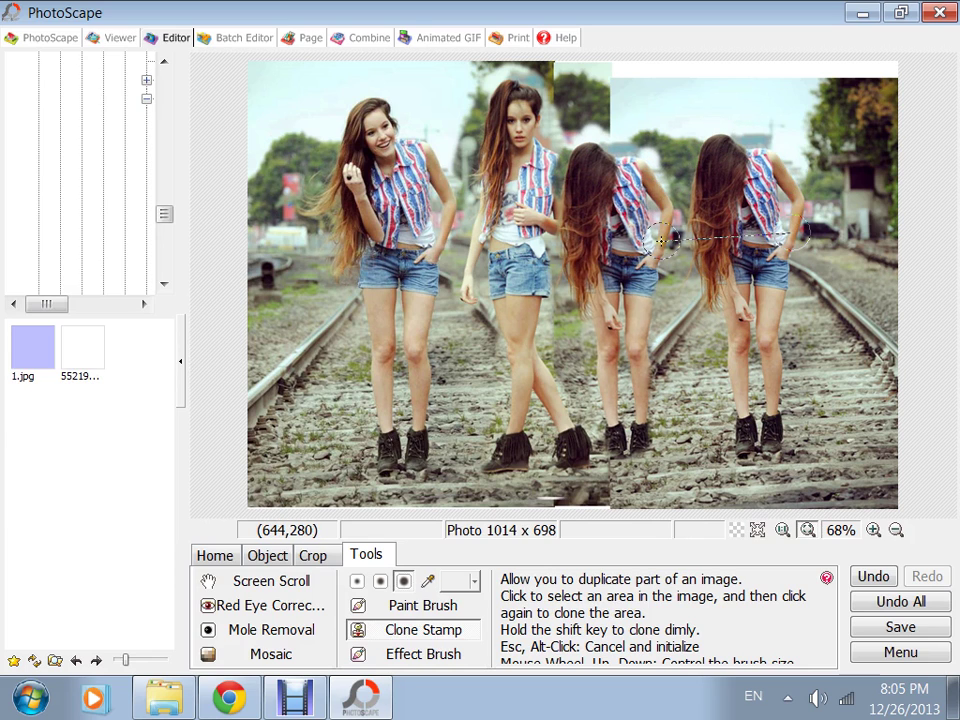
key(ctrl+z)
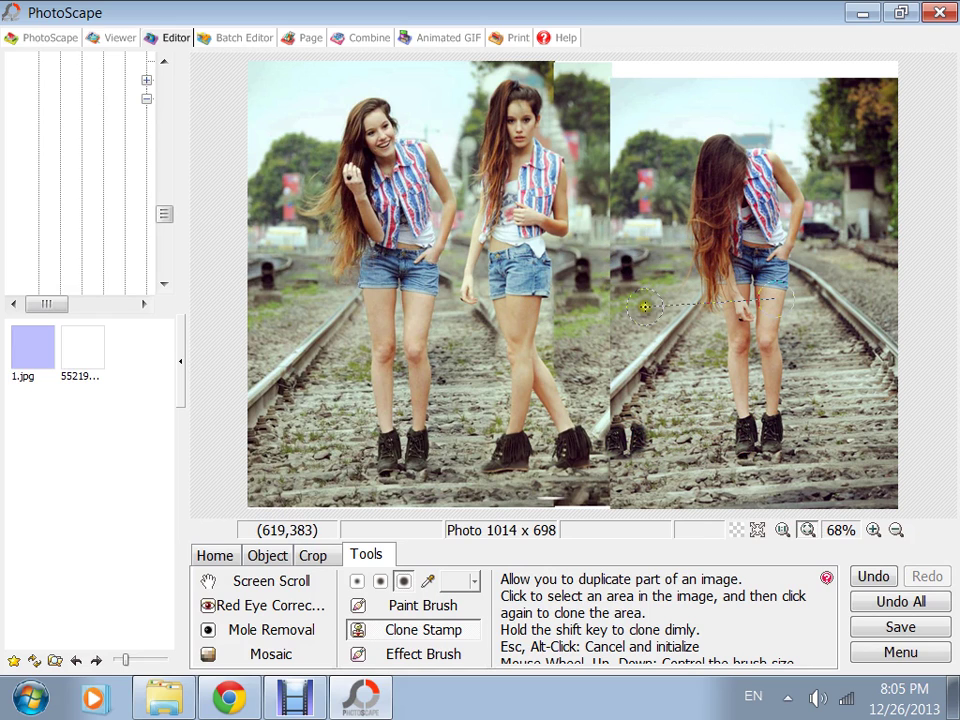
Clone the hair-over-face figure's legs, shorts, shirt, hair and arm above the cloned boots, right beside the middle figure
mouse_move(632, 437)
mouse_down()
mouse_move(627, 352)
mouse_move(615, 407)
mouse_move(610, 395)
mouse_up()
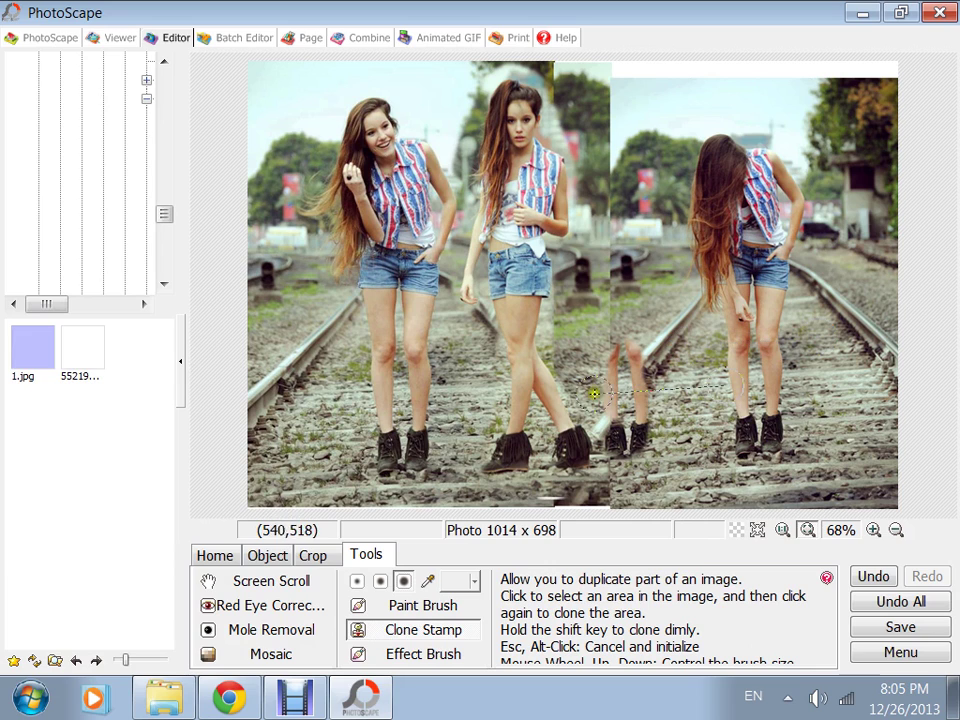
mouse_move(610, 437)
mouse_down()
mouse_move(618, 333)
mouse_move(616, 318)
mouse_move(601, 378)
mouse_move(598, 310)
mouse_move(609, 247)
mouse_move(619, 365)
mouse_move(628, 232)
mouse_move(636, 368)
mouse_move(628, 155)
mouse_move(621, 231)
mouse_up()
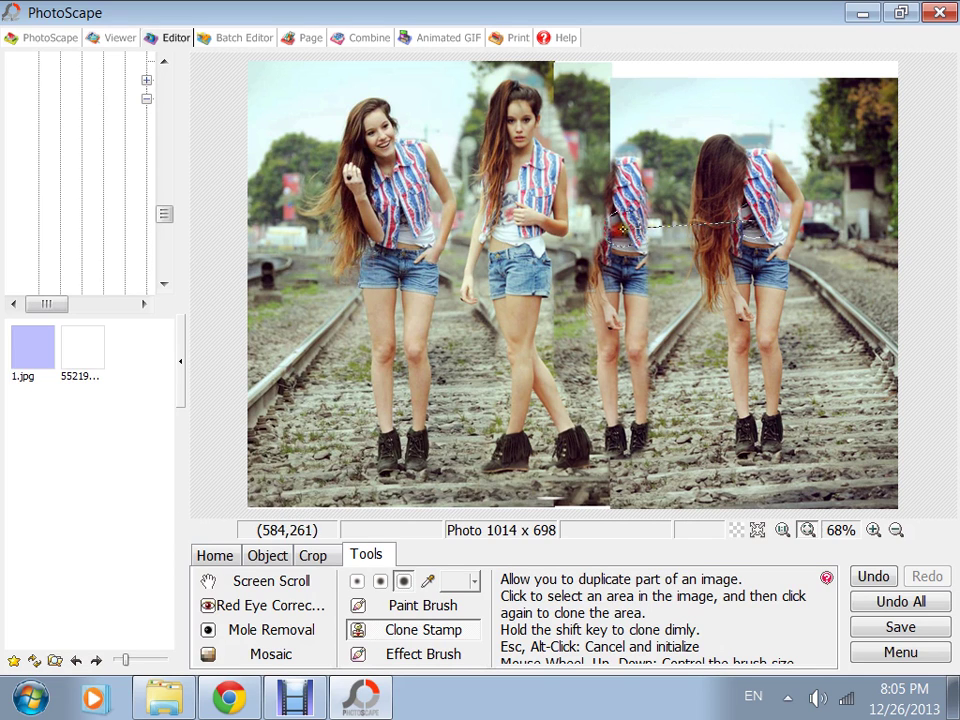
mouse_move(634, 396)
mouse_down()
mouse_move(610, 170)
mouse_move(619, 312)
mouse_up()
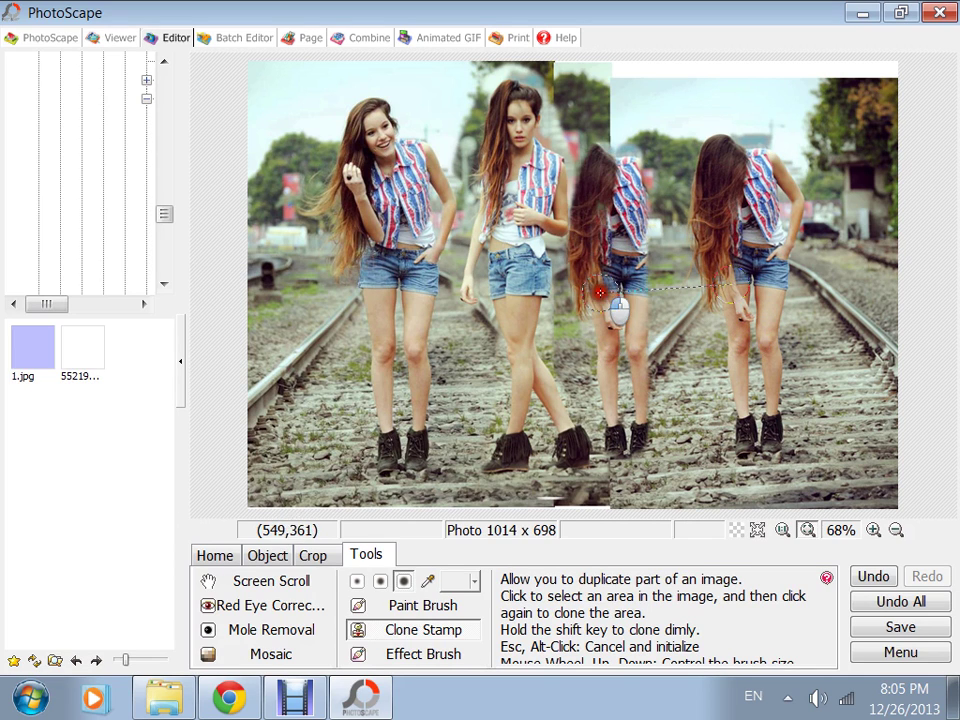
mouse_move(619, 226)
mouse_down()
mouse_move(618, 124)
mouse_move(602, 237)
mouse_move(581, 192)
mouse_move(615, 282)
mouse_move(599, 189)
mouse_move(653, 178)
mouse_move(653, 326)
mouse_move(672, 226)
mouse_move(659, 177)
mouse_move(672, 211)
mouse_move(655, 316)
mouse_move(647, 235)
mouse_move(625, 346)
mouse_move(620, 199)
mouse_move(619, 299)
mouse_move(664, 233)
mouse_move(630, 165)
mouse_move(580, 153)
mouse_move(599, 255)
mouse_move(620, 241)
mouse_move(603, 359)
mouse_move(570, 264)
mouse_move(601, 330)
mouse_move(570, 309)
mouse_move(574, 332)
mouse_move(617, 230)
mouse_move(630, 322)
mouse_up()
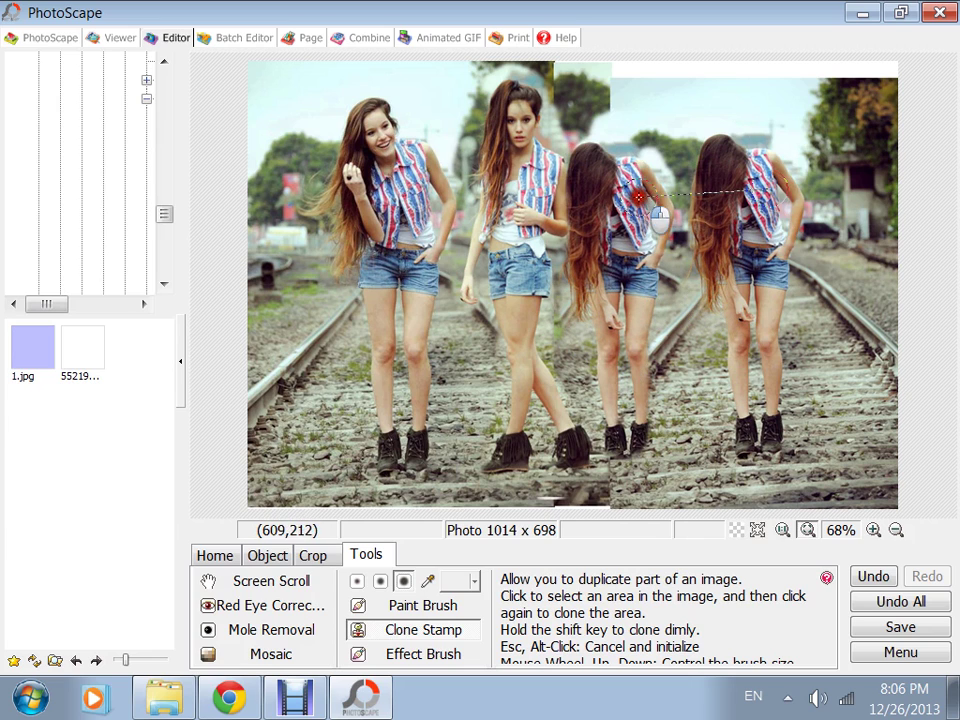
mouse_move(638, 197)
mouse_down()
mouse_move(643, 259)
mouse_move(645, 209)
mouse_up()
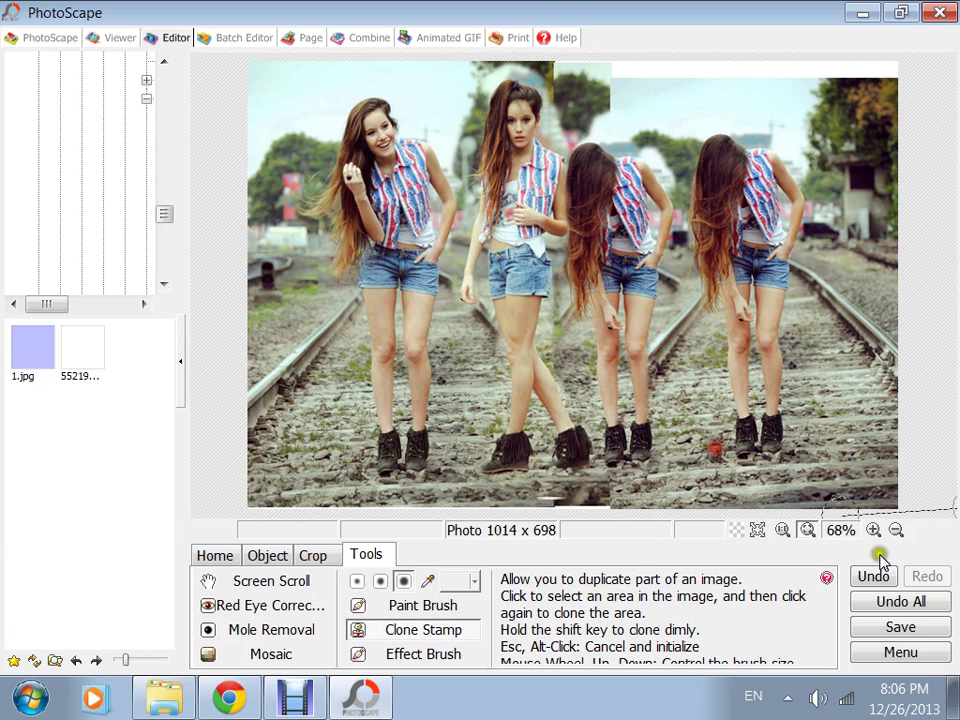
Crop the image freely to 686 x 698, keeping the three figures and cutting off the original hair-over-face figure
click(312, 556)
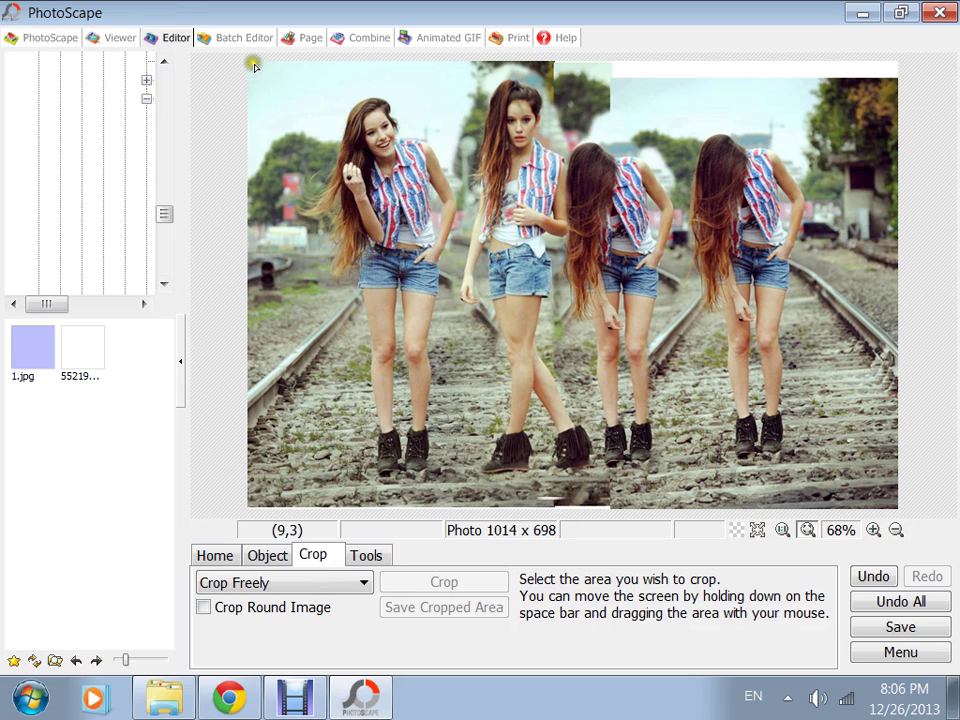
drag(250, 64, 686, 531)
click(478, 592)
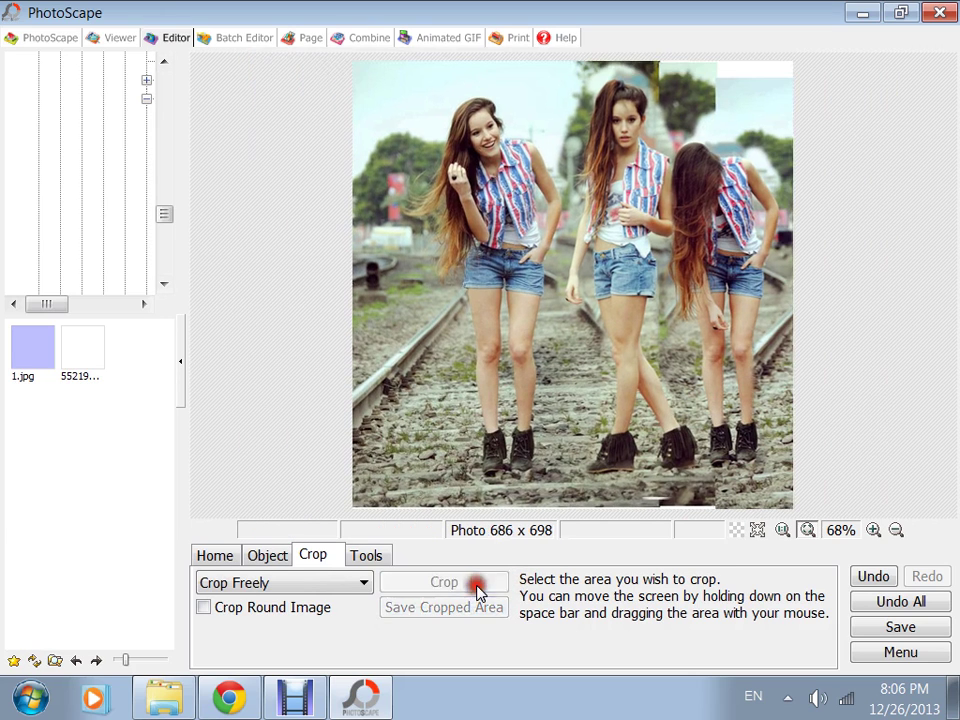
Crop the image to 686 x 673 to remove the white strip above the cloned figure
drag(796, 79, 403, 551)
click(437, 581)
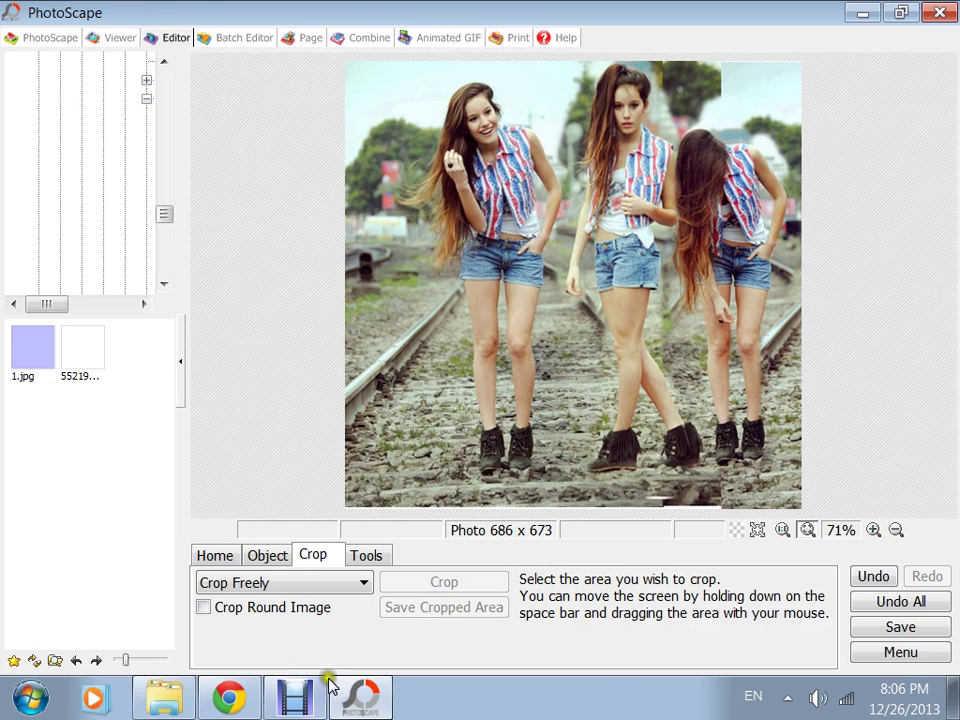
Copy the hair-over-face photo from Facebook in Chrome and insert it from the clipboard as an object in PhotoScape
click(229, 697)
right_click(655, 266)
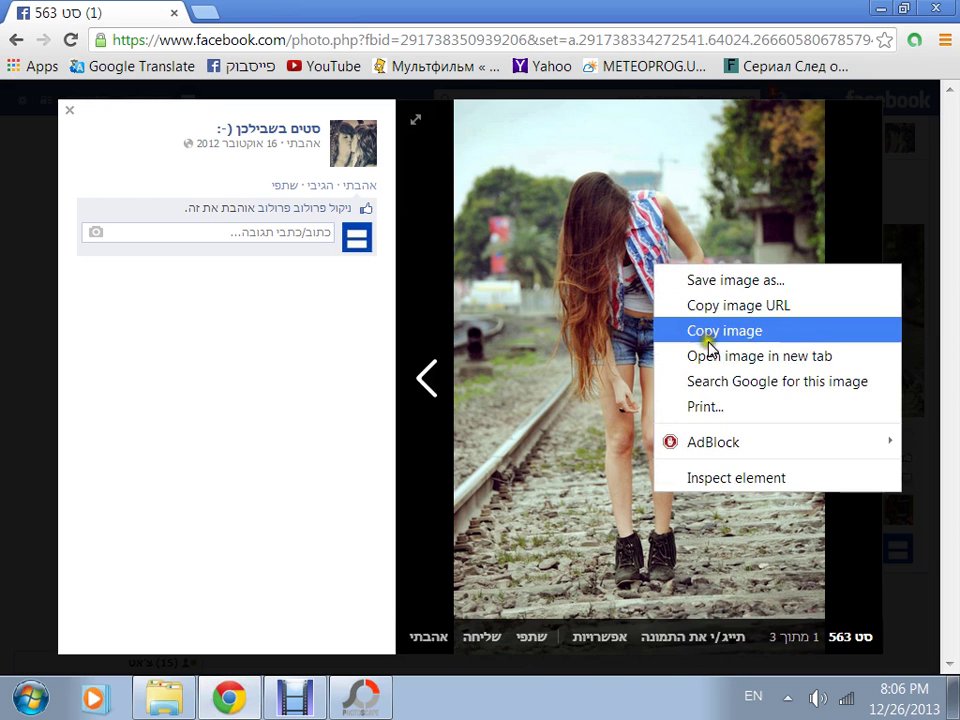
click(361, 697)
click(267, 555)
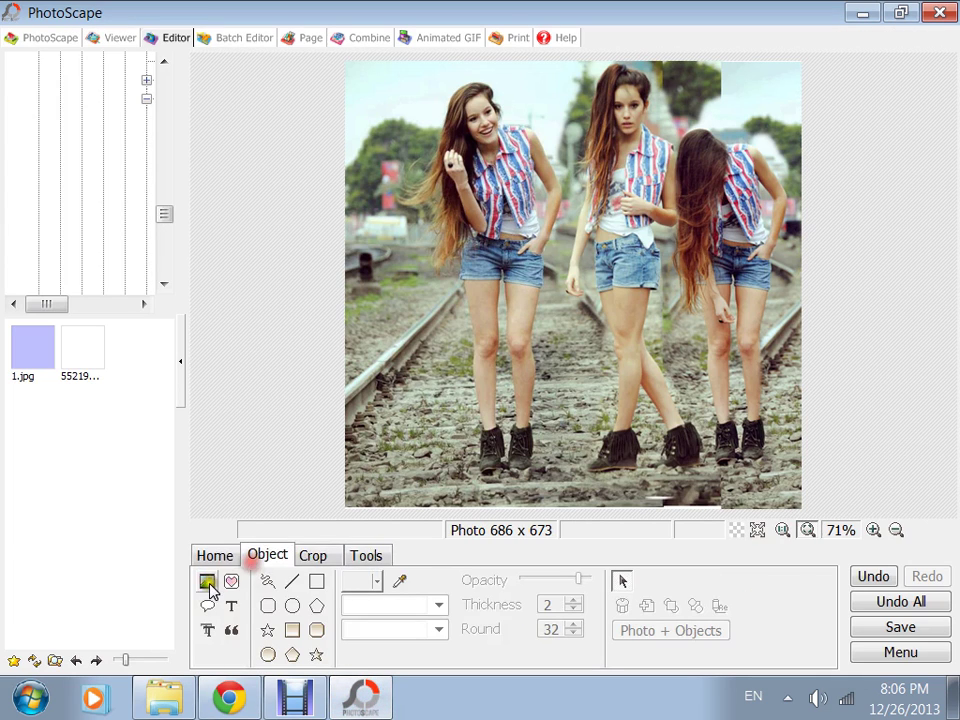
click(207, 582)
click(259, 578)
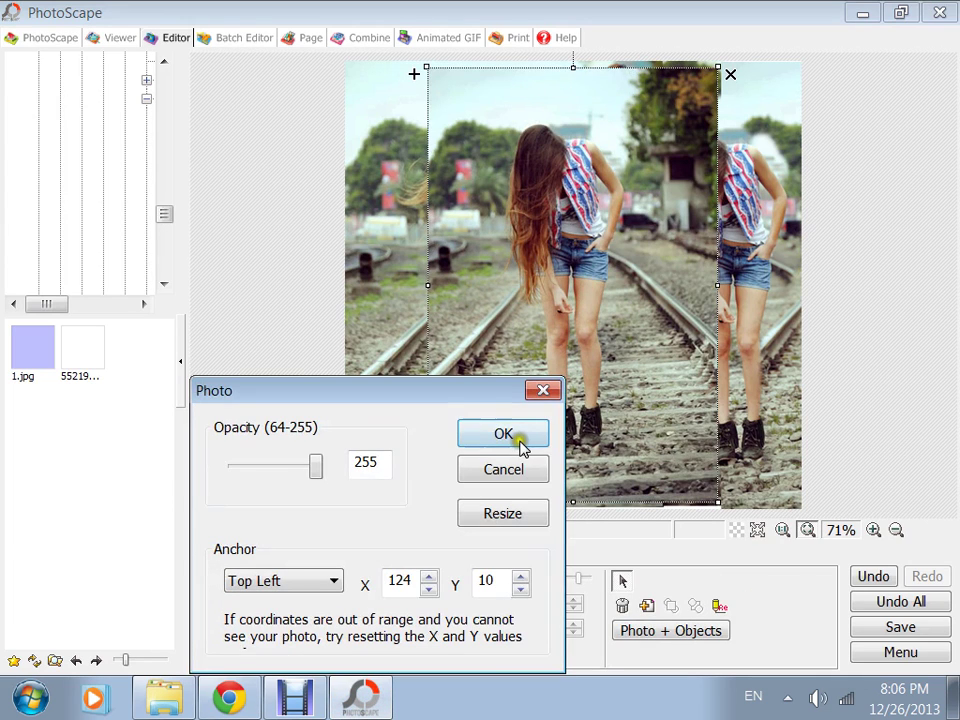
click(503, 433)
Move the inserted photo partly beyond the image's left edge, and undo its insertion
drag(497, 336, 354, 310)
click(214, 557)
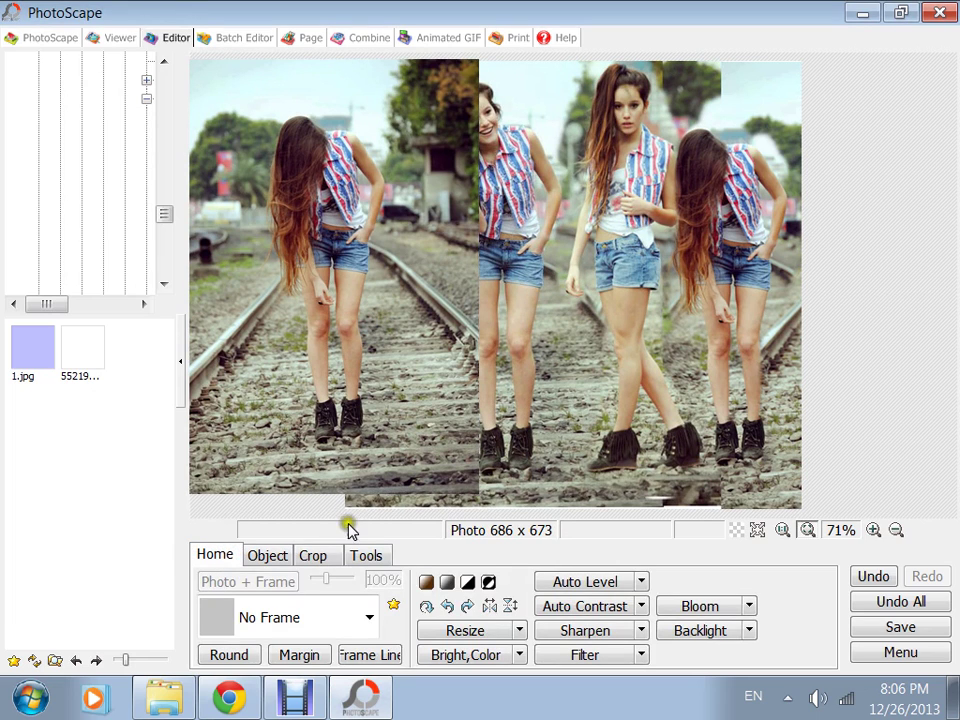
scroll(360, 306, down, 1)
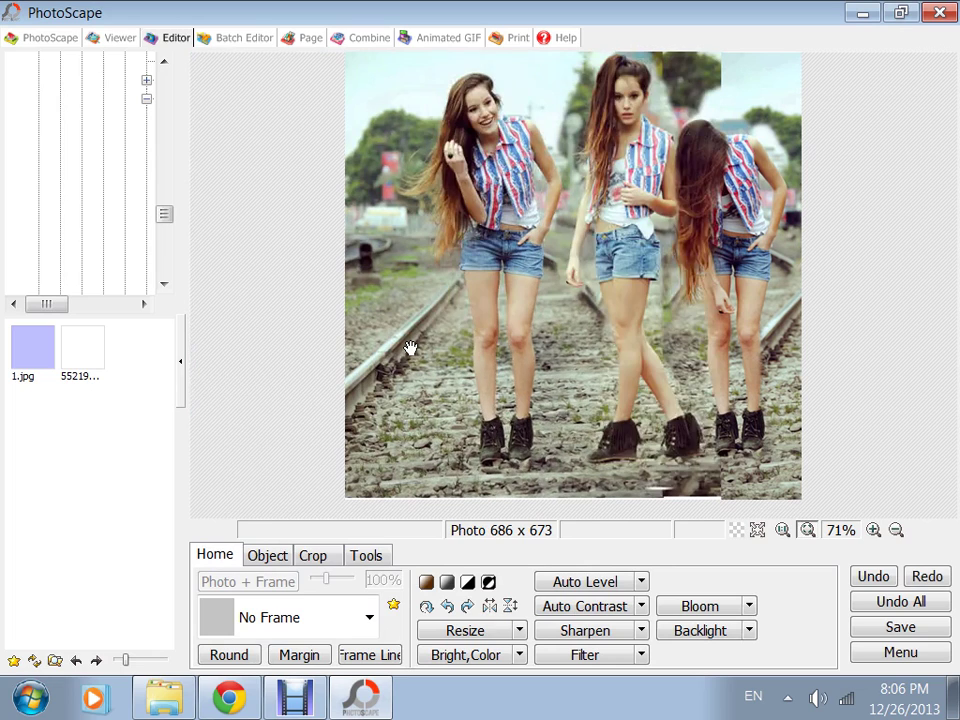
Insert the clipboard photo as an object again at opacity 255, and undo the insertion
click(268, 556)
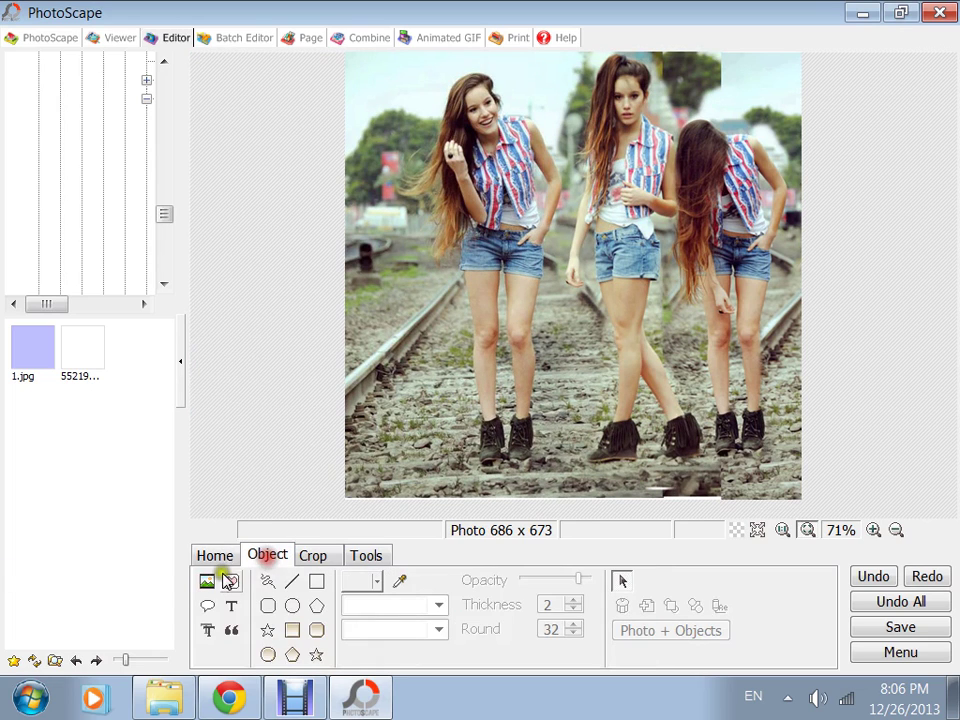
click(207, 581)
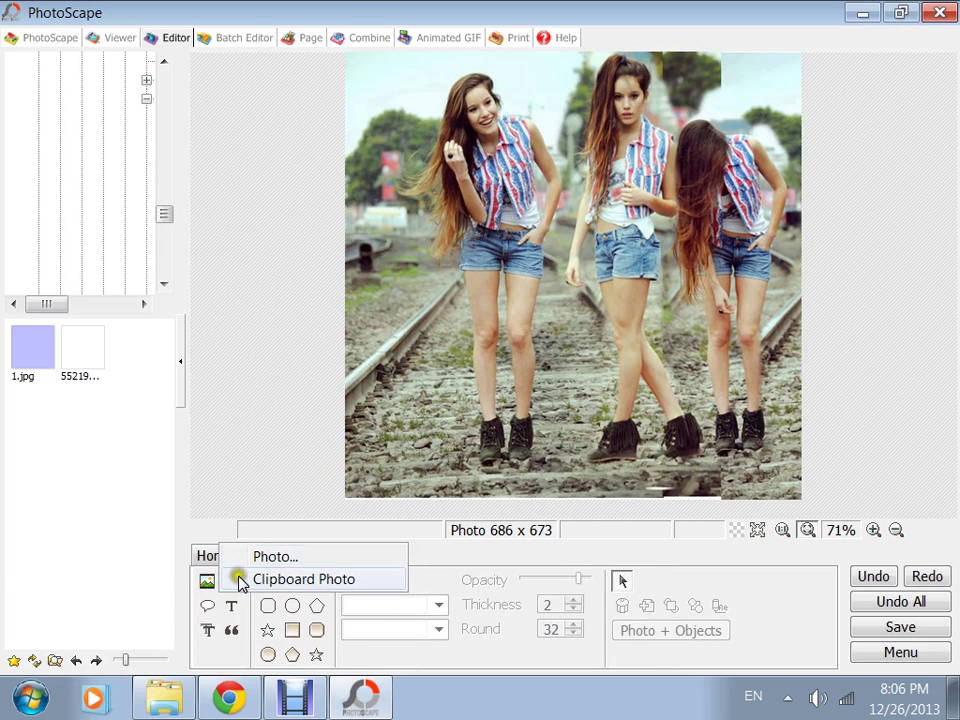
click(240, 578)
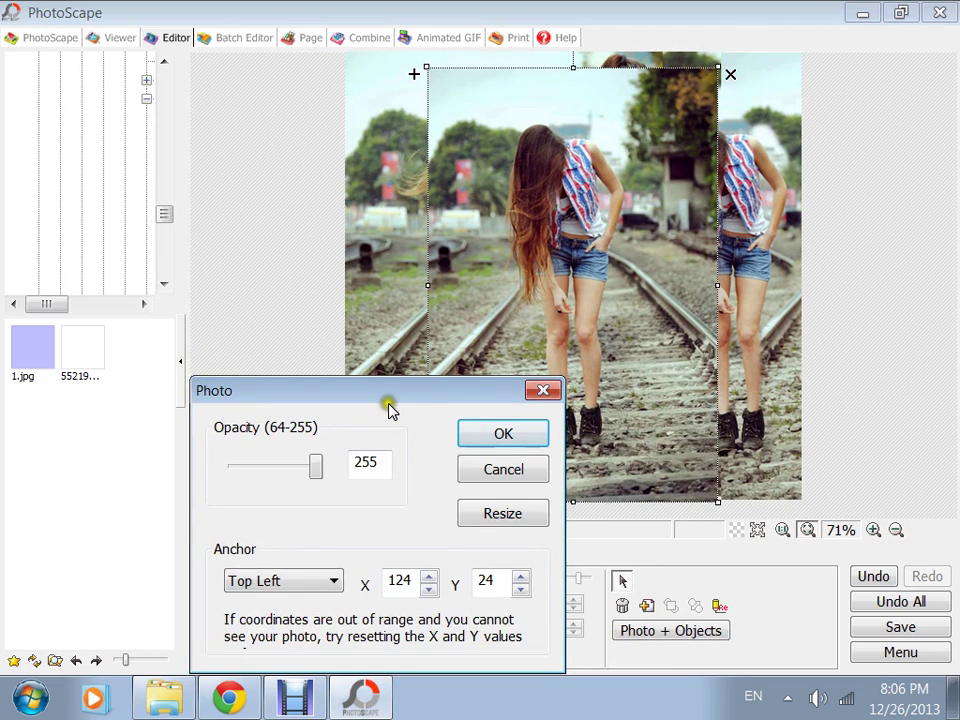
drag(390, 408, 373, 304)
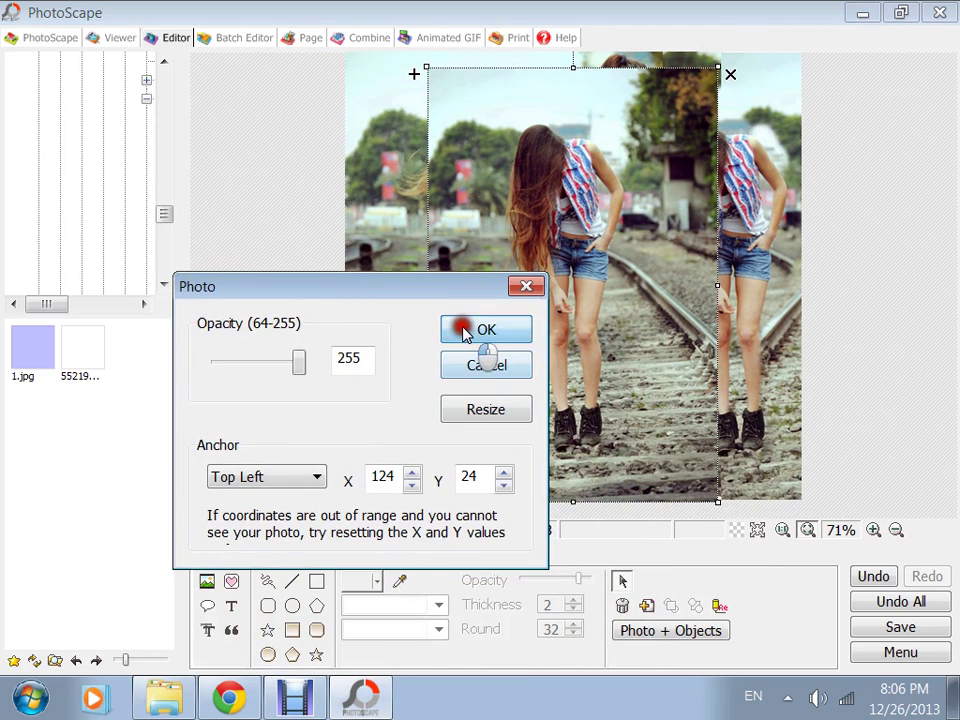
click(463, 333)
click(210, 556)
drag(521, 306, 478, 289)
key(ctrl+z)
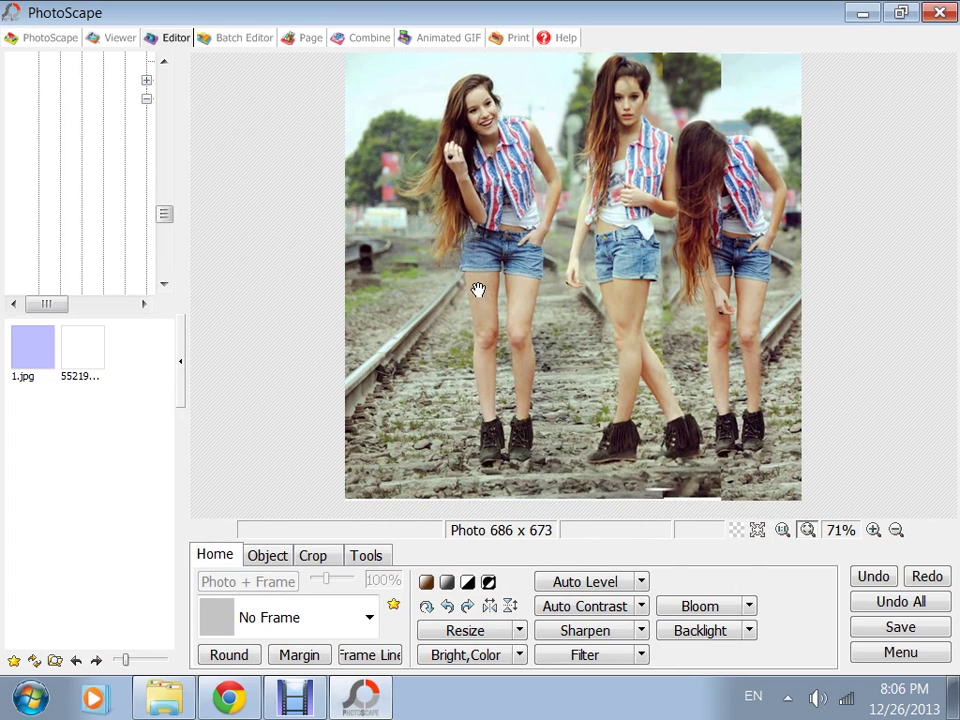
Insert the clipboard photo with the Top Left anchor and move it over the smiling figure at the image's left edge
click(256, 558)
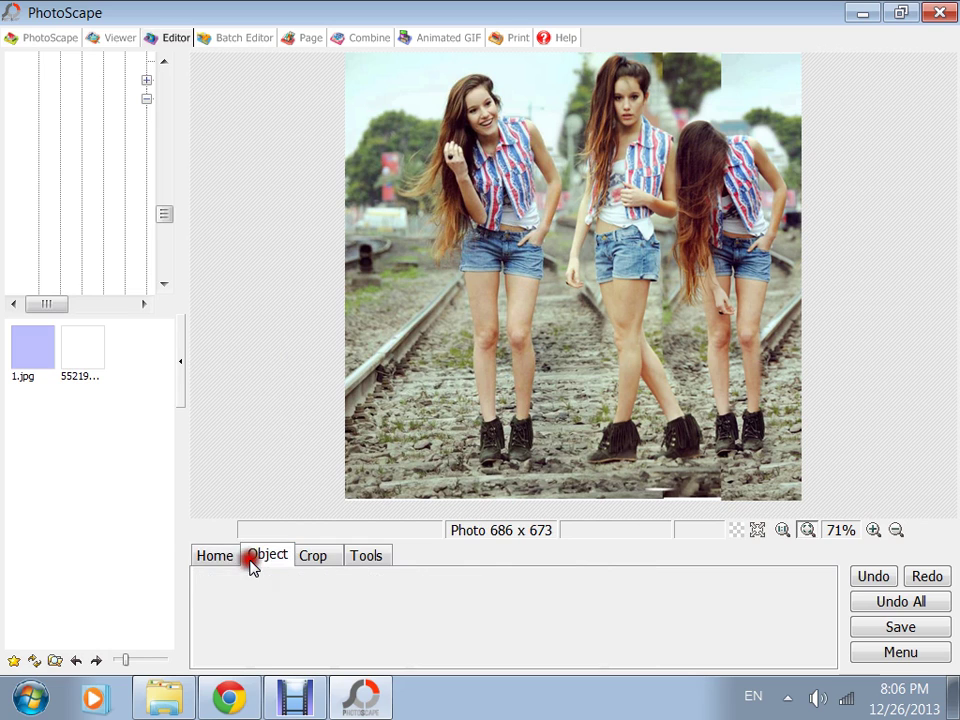
click(208, 580)
click(301, 578)
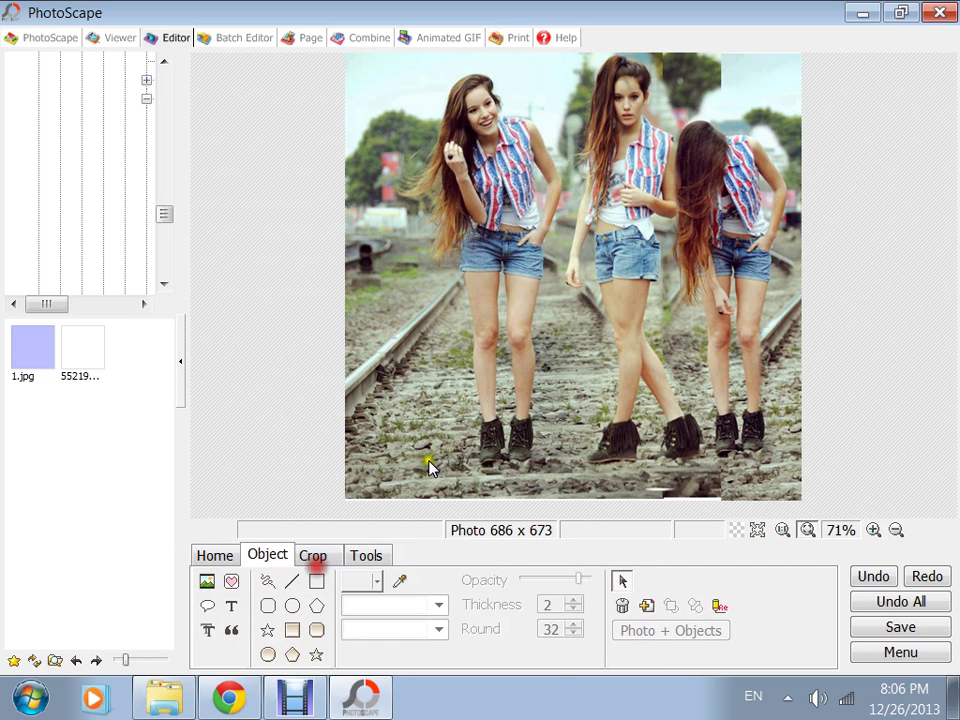
click(274, 581)
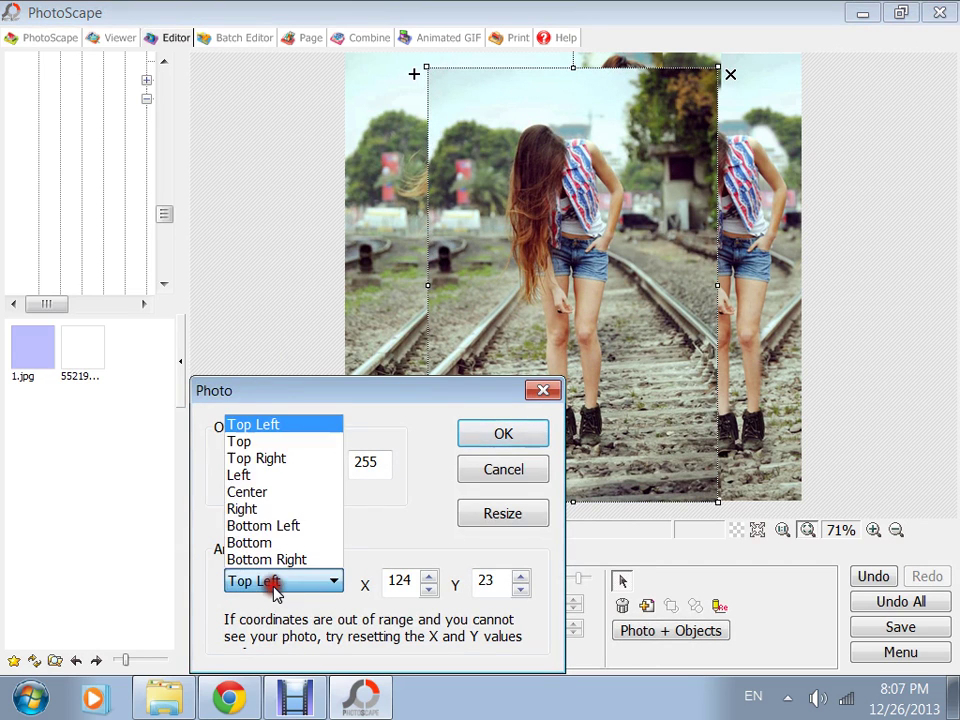
click(274, 581)
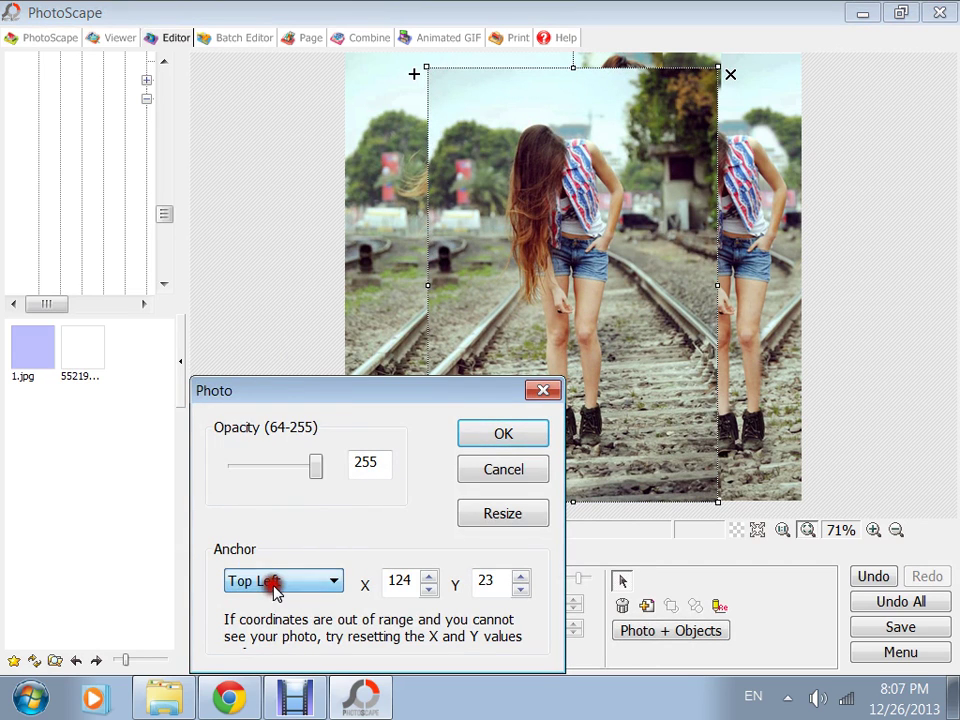
click(510, 438)
mouse_move(595, 162)
mouse_down()
mouse_move(593, 198)
mouse_move(588, 181)
mouse_up()
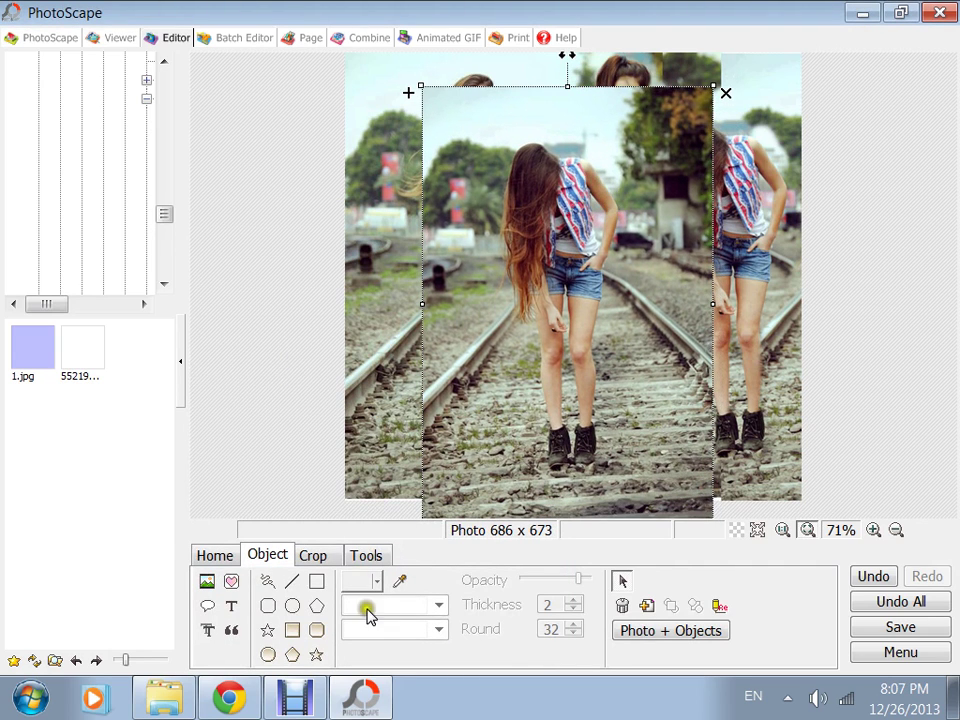
click(694, 606)
drag(550, 376, 409, 326)
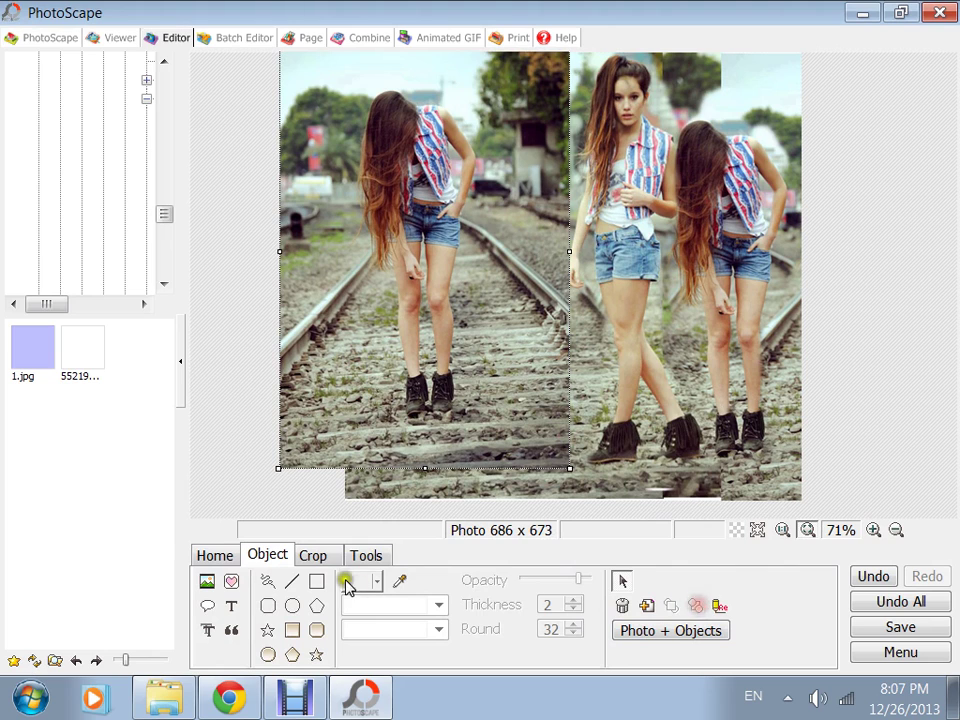
Try flipping the image horizontally several times with the inserted photo in place
click(234, 560)
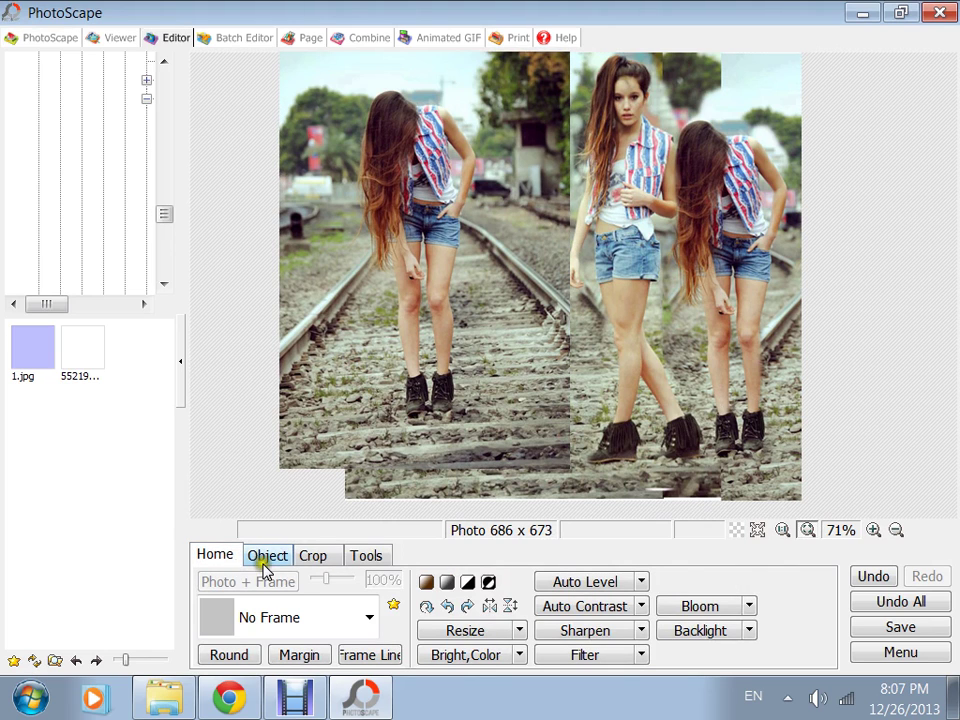
click(491, 607)
click(491, 607)
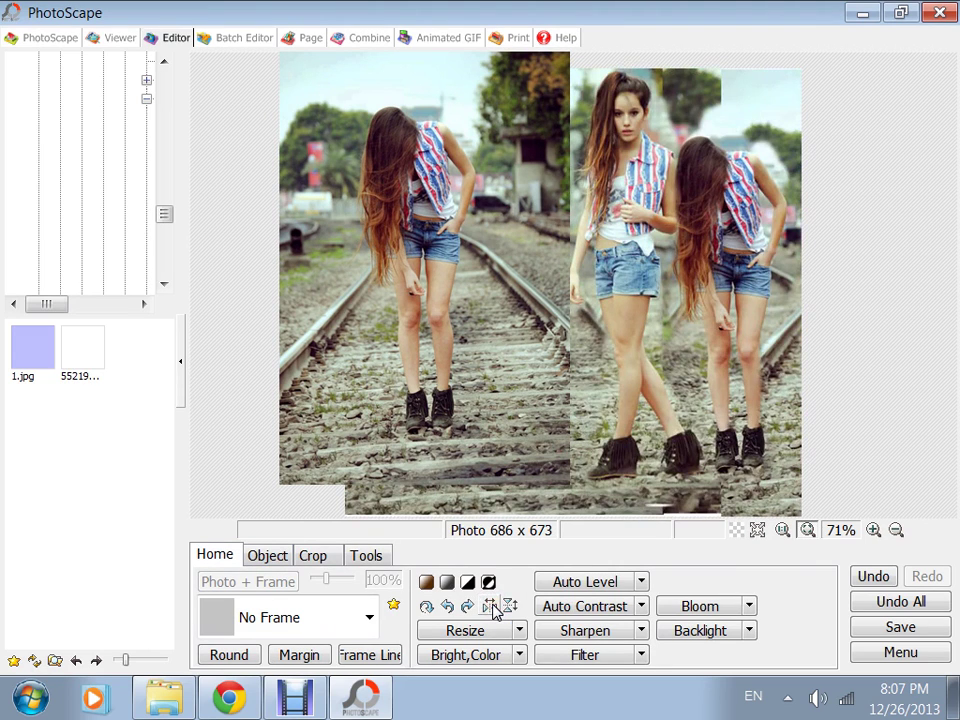
click(491, 607)
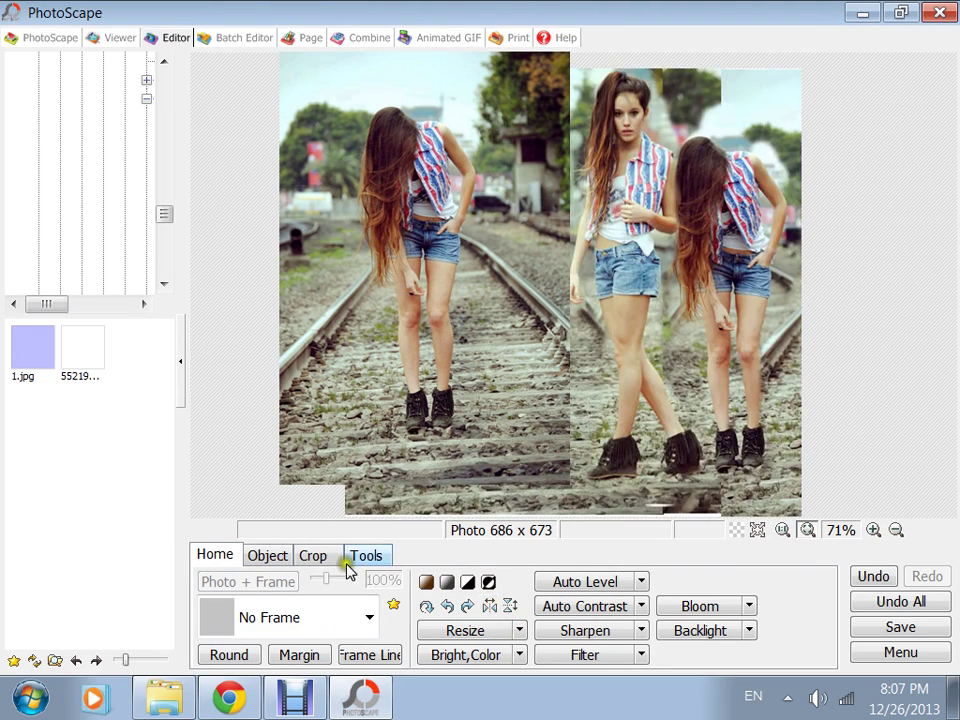
Undo the horizontal flips, the inserted photo and the crop that removed the white strip
click(284, 561)
click(231, 580)
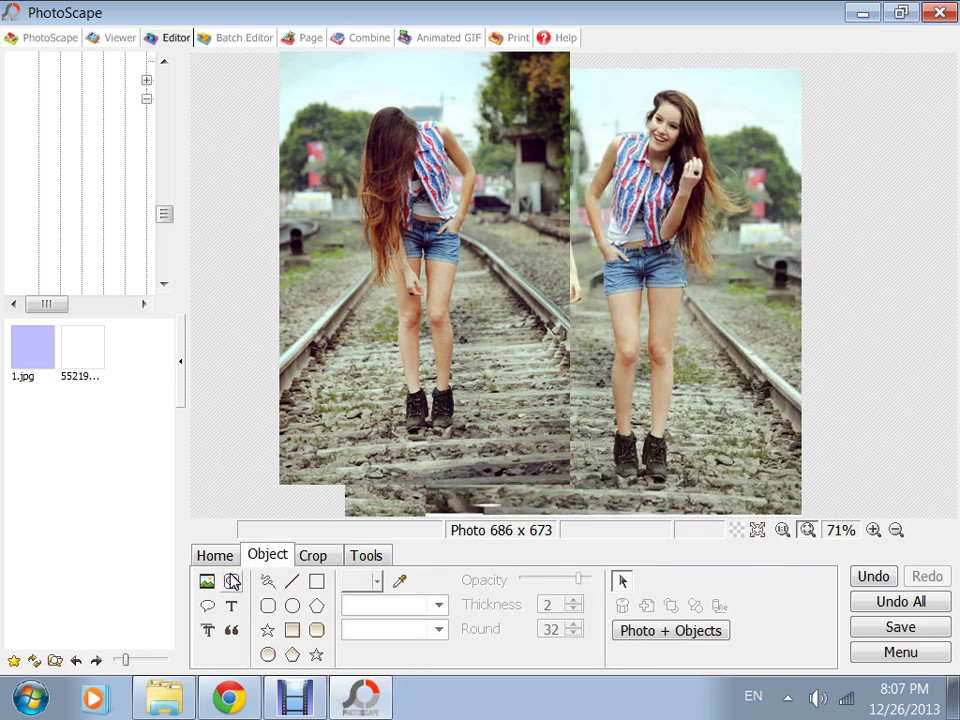
click(231, 580)
click(231, 580)
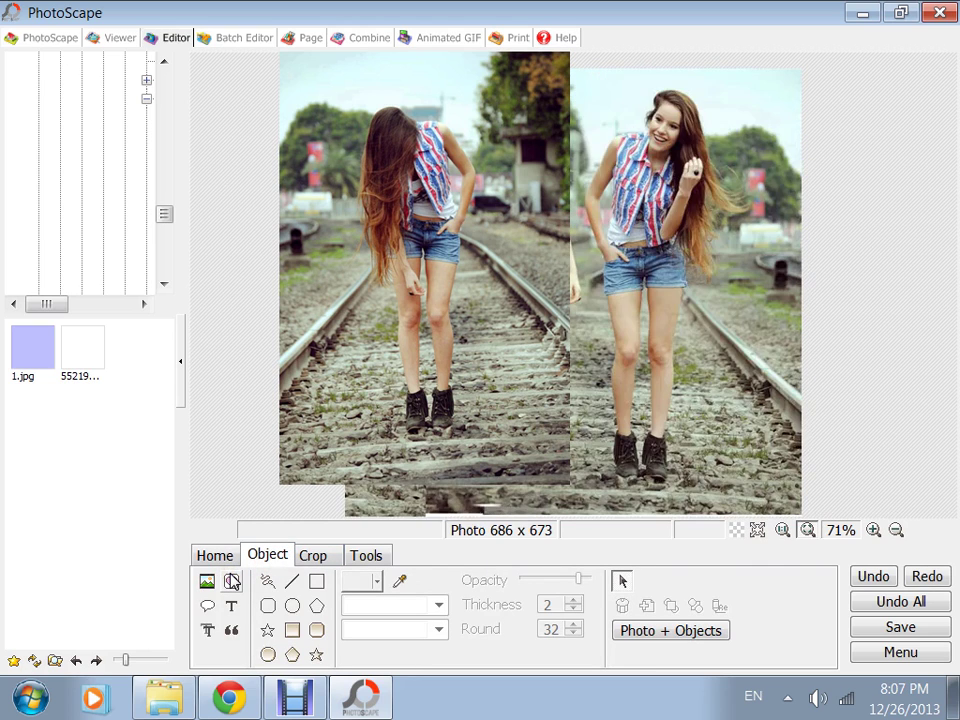
click(231, 580)
click(231, 580)
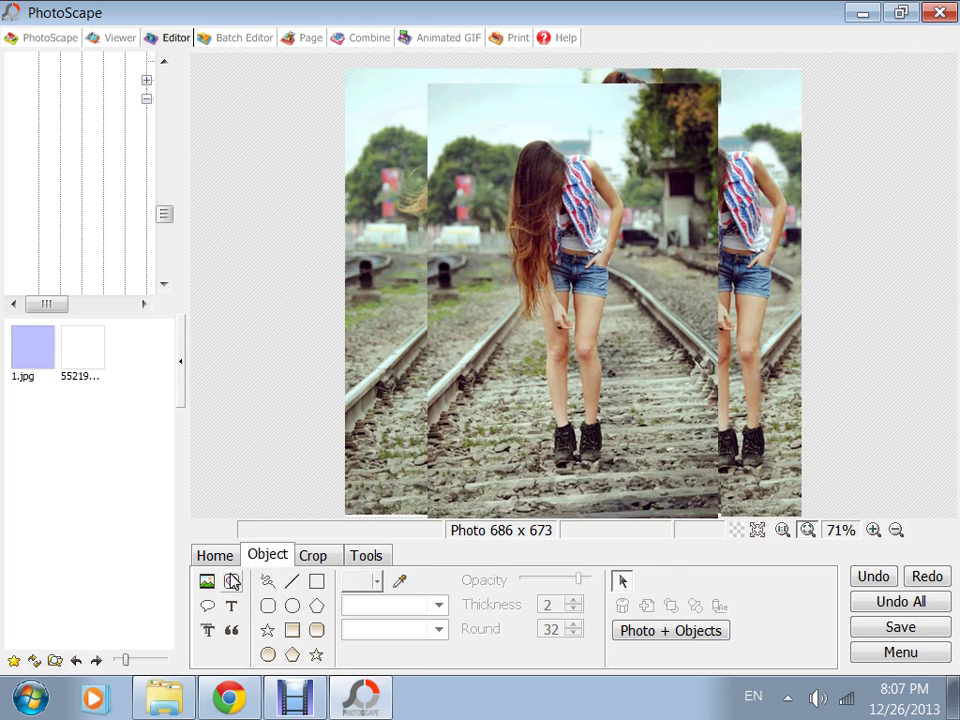
click(231, 580)
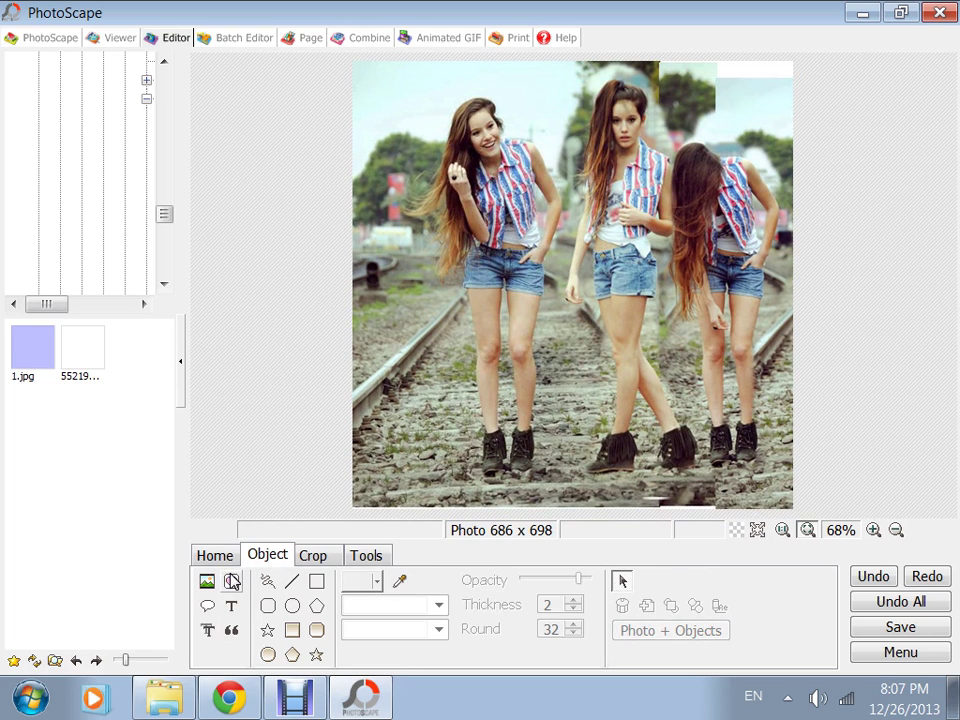
Flip the combined image horizontally
click(231, 580)
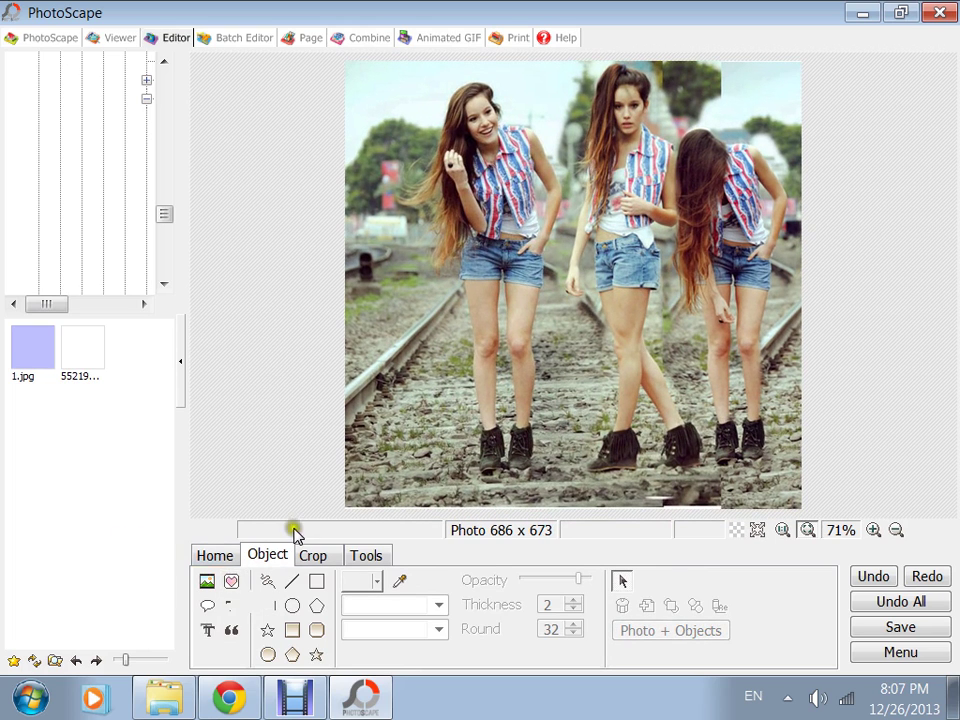
click(238, 556)
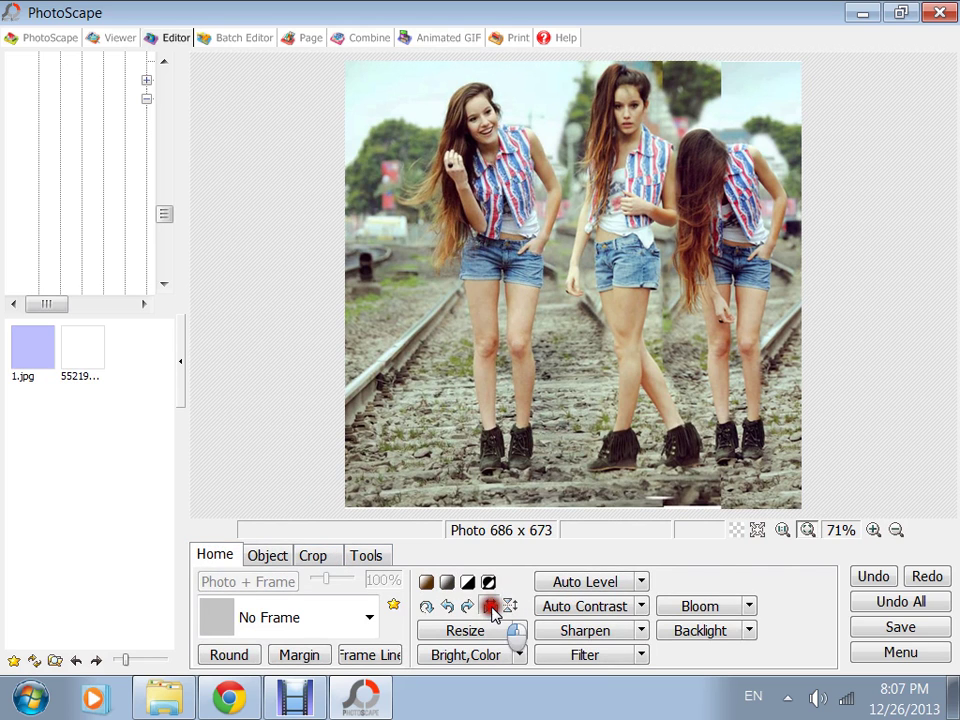
click(490, 606)
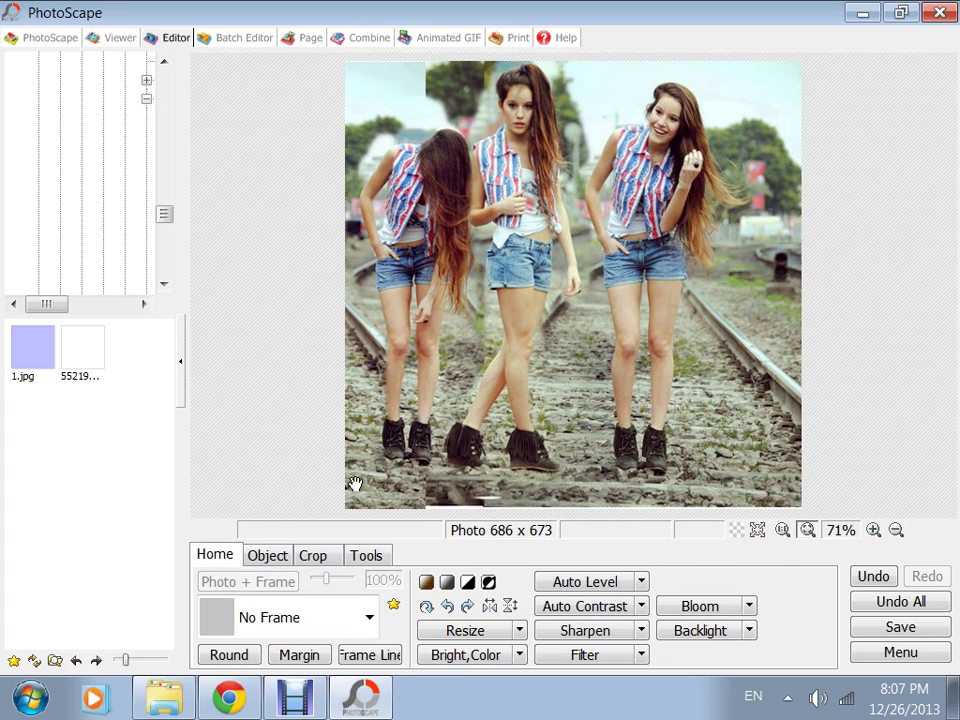
click(258, 556)
click(207, 581)
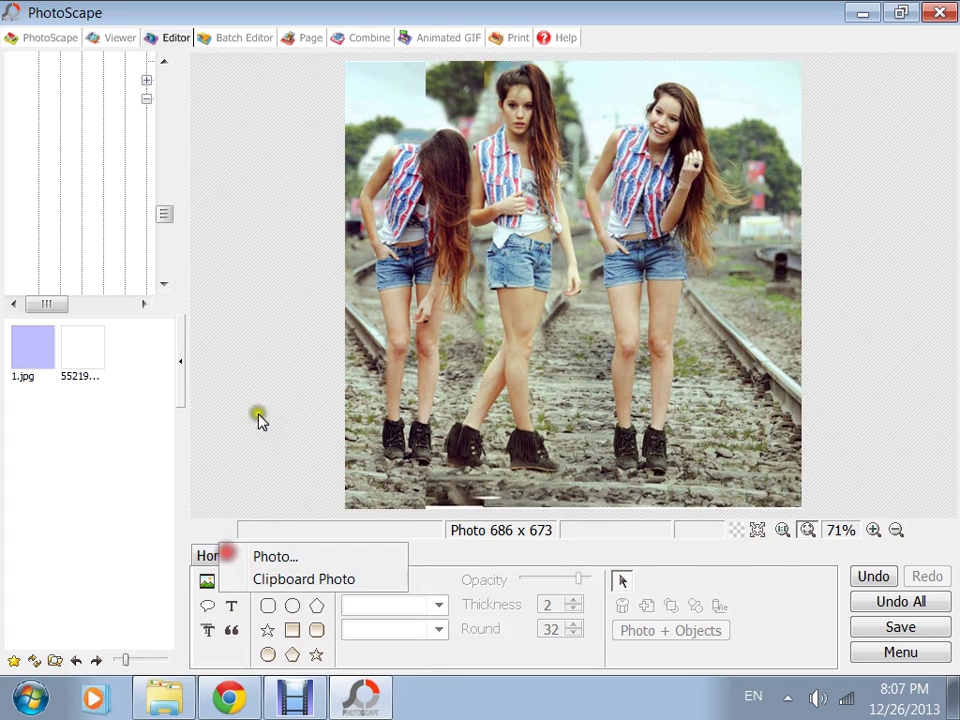
click(278, 557)
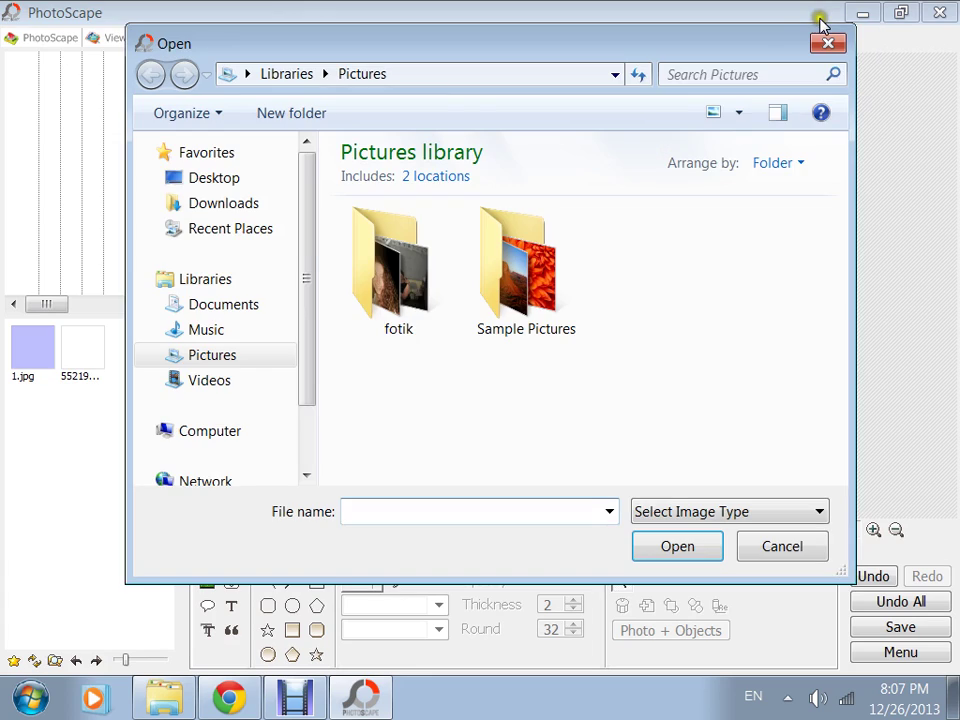
click(834, 71)
click(826, 41)
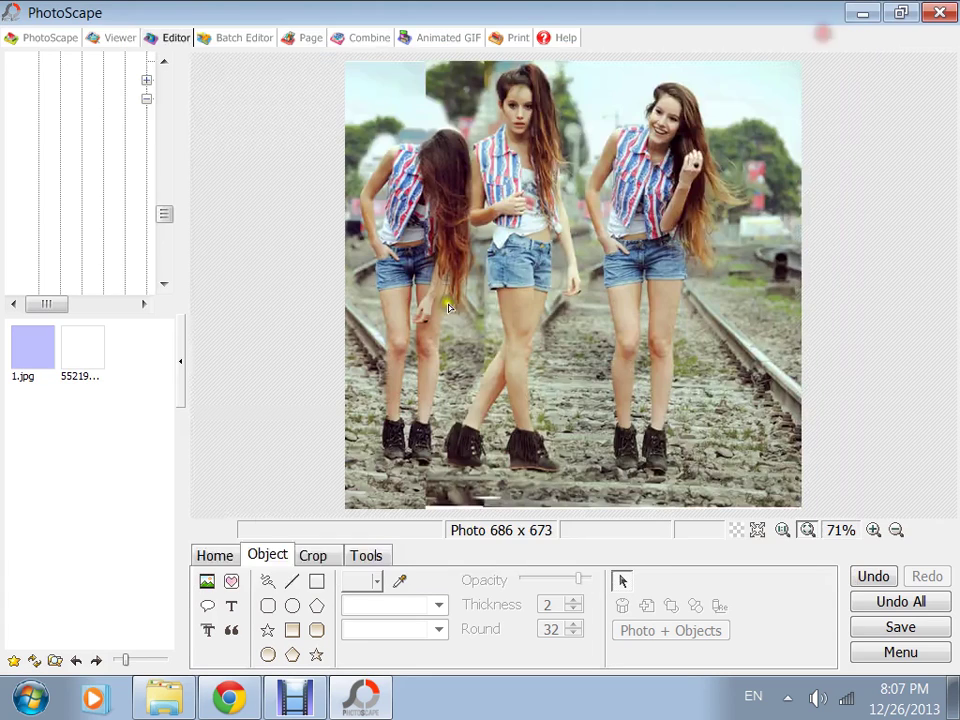
Insert the clipboard photo at opacity 255 with the Top Left anchor and move it beyond the image's right edge
click(207, 581)
click(268, 580)
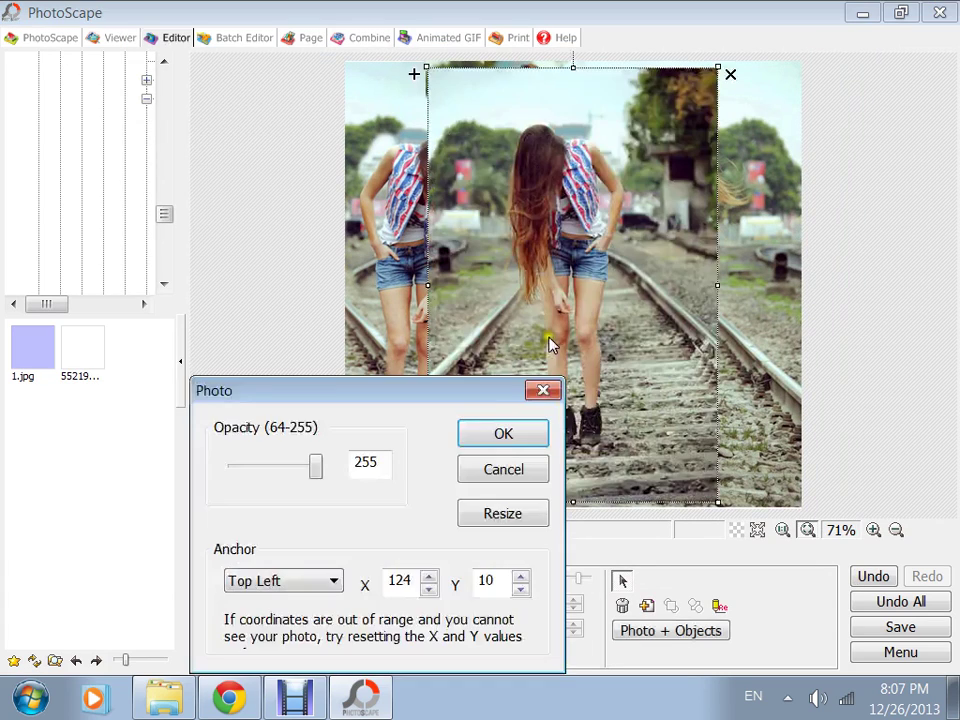
click(508, 433)
drag(606, 315, 943, 318)
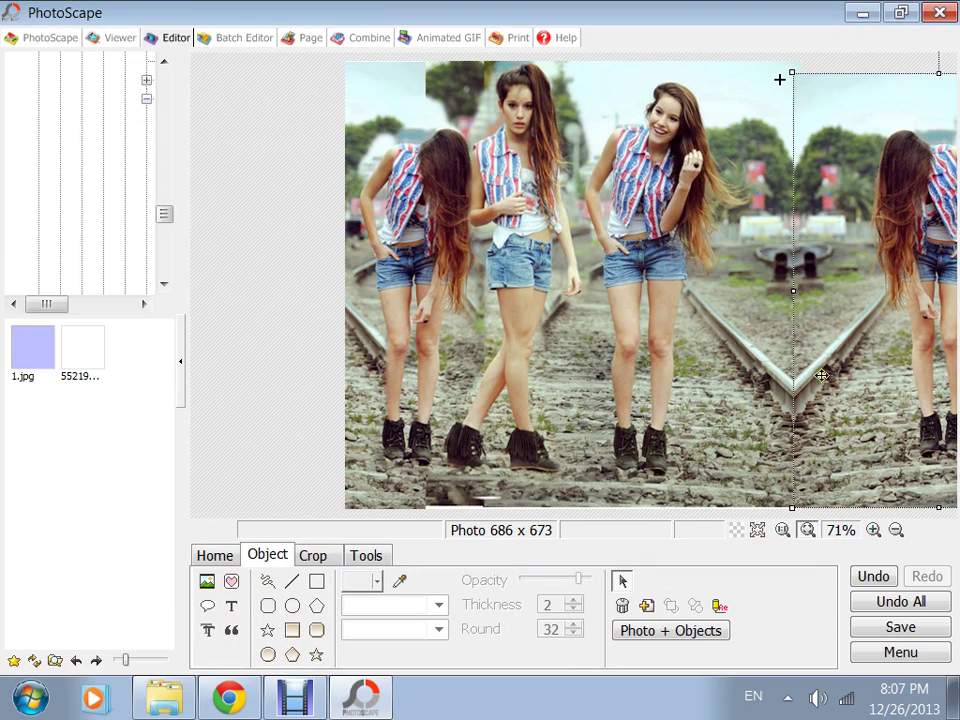
Merge the inserted photo into the image, enlarging it with a white background to show all objects
click(746, 346)
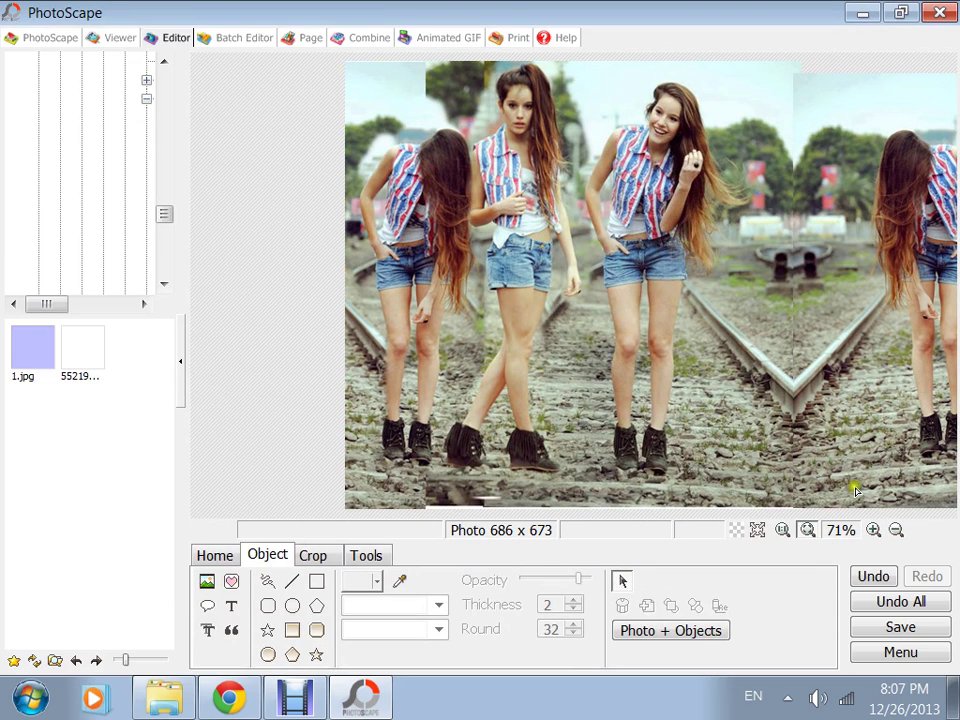
click(669, 631)
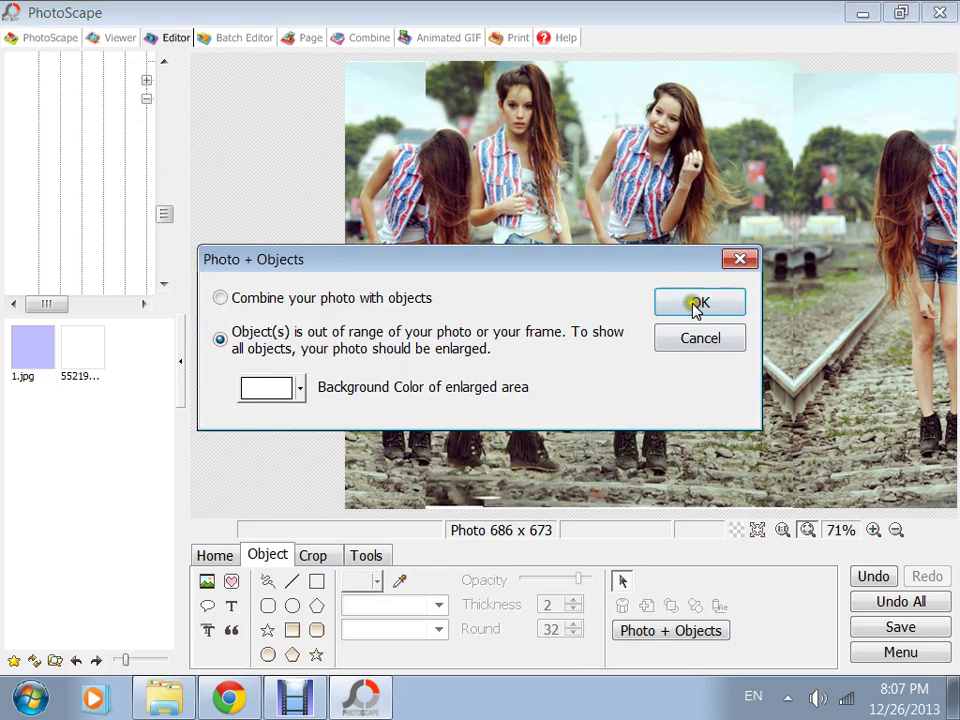
click(700, 302)
Clone Stamp the bowed-head figure from the added photo into the space beside the smiling figure
click(366, 554)
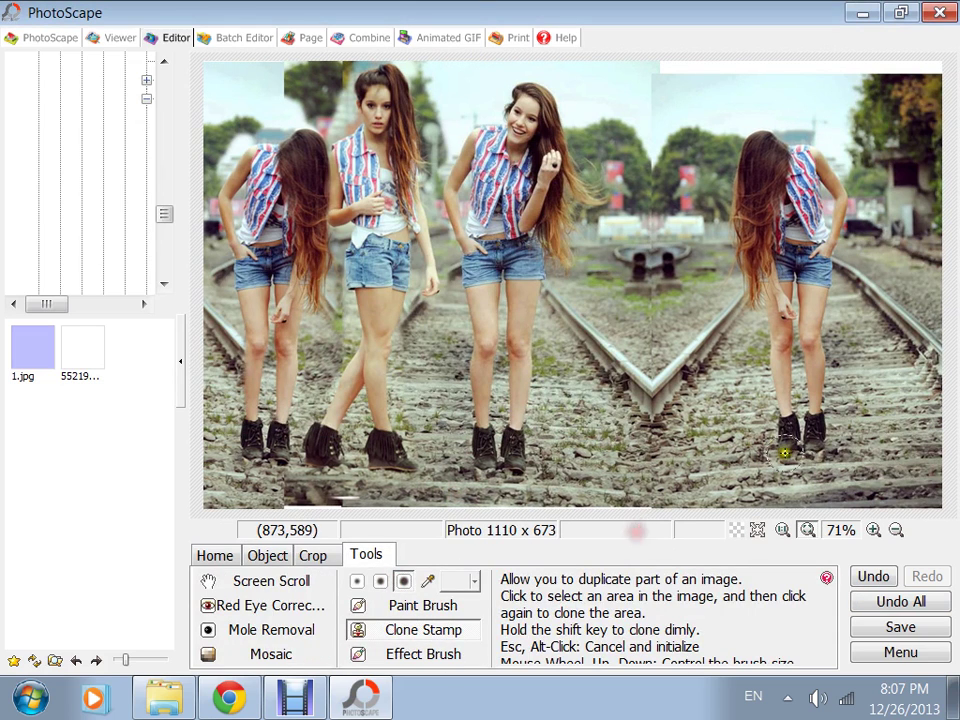
click(626, 437)
mouse_move(622, 431)
mouse_down()
mouse_move(616, 400)
mouse_move(621, 428)
mouse_move(633, 398)
mouse_move(616, 348)
mouse_move(614, 415)
mouse_move(589, 326)
mouse_move(610, 306)
mouse_move(627, 399)
mouse_move(630, 302)
mouse_move(646, 287)
mouse_move(645, 432)
mouse_move(629, 137)
mouse_move(626, 304)
mouse_move(624, 279)
mouse_move(606, 279)
mouse_move(595, 251)
mouse_move(612, 229)
mouse_move(603, 240)
mouse_move(619, 129)
mouse_move(595, 264)
mouse_move(652, 172)
mouse_move(628, 130)
mouse_move(642, 170)
mouse_move(647, 143)
mouse_move(664, 171)
mouse_move(615, 138)
mouse_move(596, 141)
mouse_move(583, 163)
mouse_move(597, 193)
mouse_move(599, 158)
mouse_move(606, 176)
mouse_move(585, 286)
mouse_move(583, 166)
mouse_move(599, 242)
mouse_move(619, 174)
mouse_move(663, 160)
mouse_move(662, 321)
mouse_move(651, 183)
mouse_move(679, 297)
mouse_move(652, 390)
mouse_move(648, 326)
mouse_move(624, 320)
mouse_move(625, 402)
mouse_move(615, 165)
mouse_move(660, 161)
mouse_move(686, 224)
mouse_move(672, 271)
mouse_move(670, 234)
mouse_move(652, 395)
mouse_move(597, 180)
mouse_up()
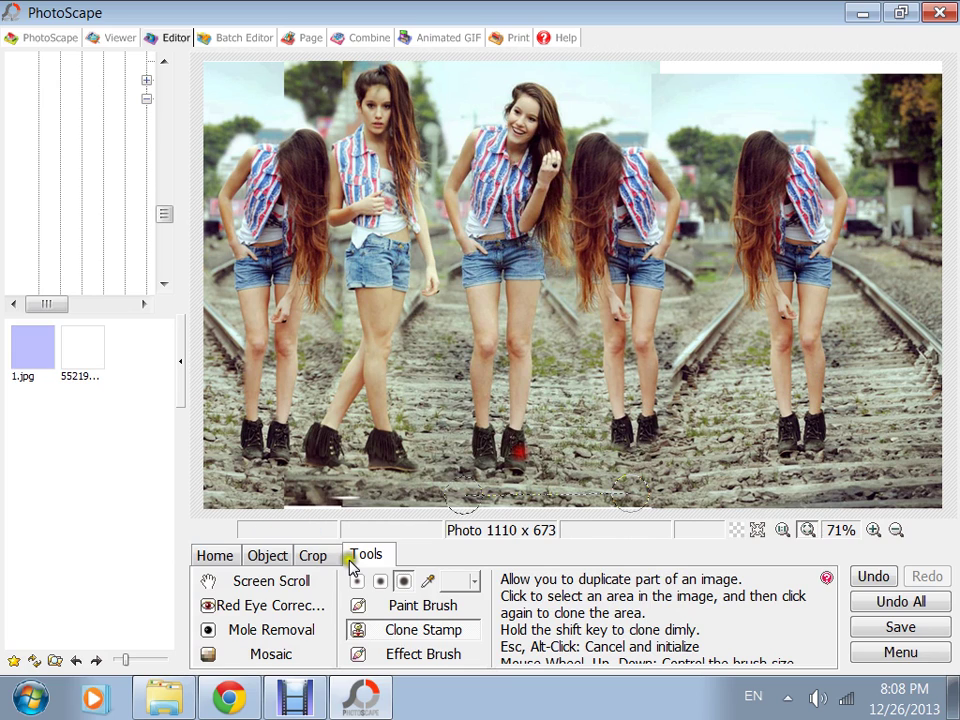
Crop the image freely to 772 x 673, leaving out the original bowed-head figure at the far right
click(262, 560)
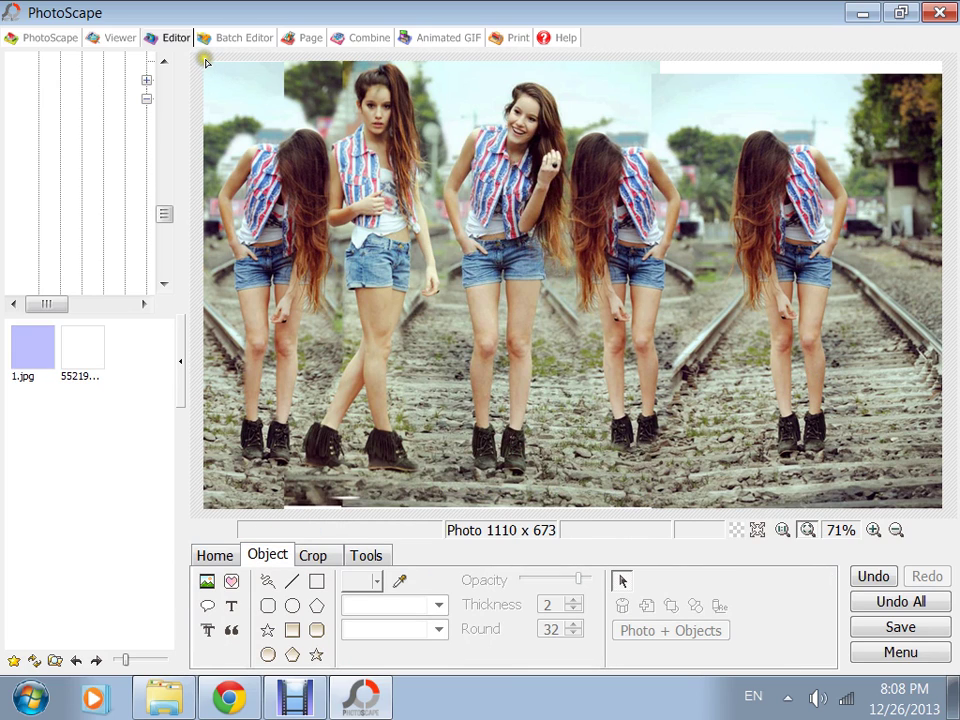
drag(205, 64, 722, 510)
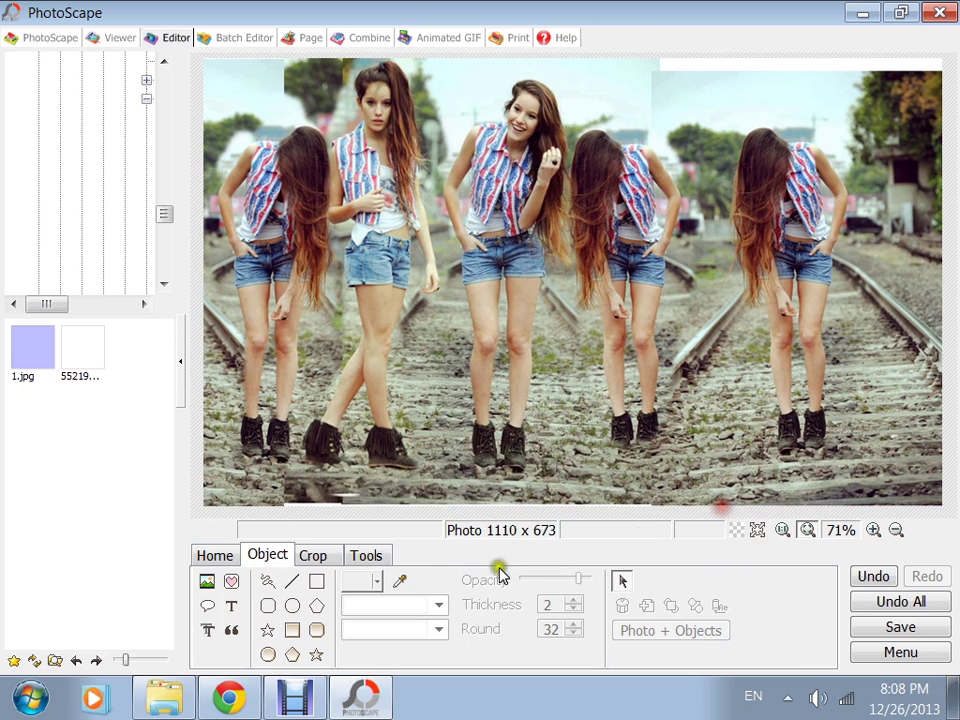
click(312, 556)
drag(206, 58, 717, 506)
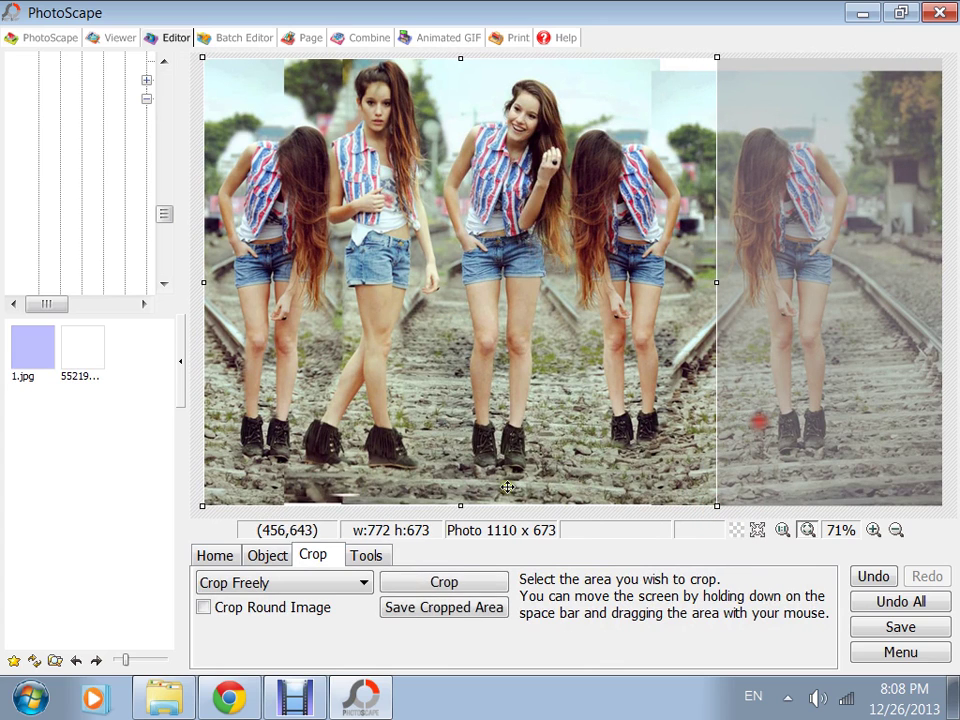
click(452, 579)
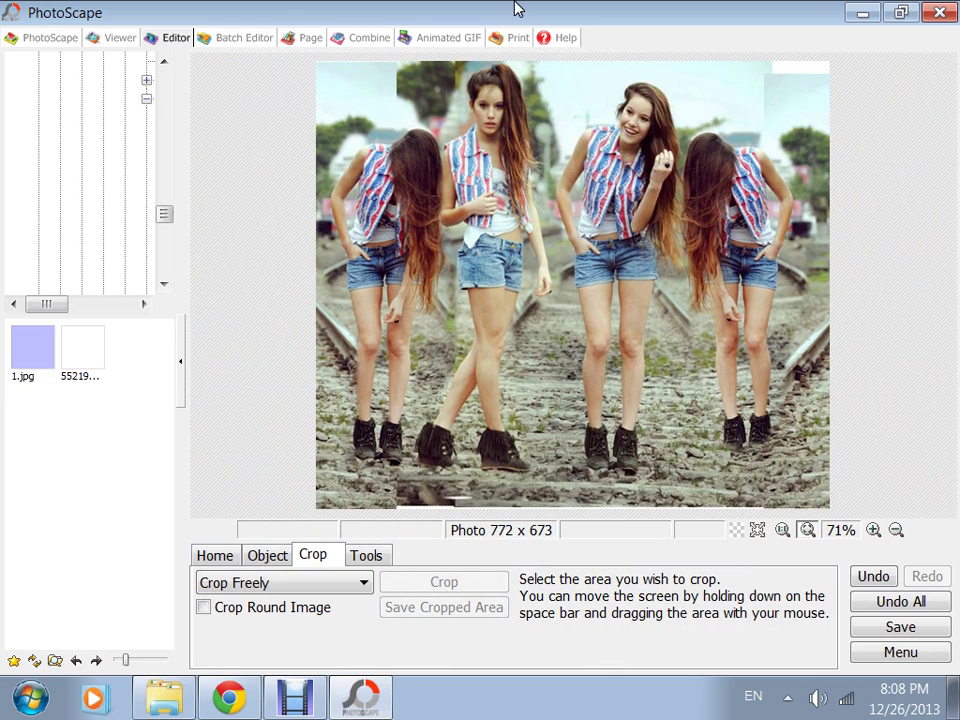
mouse_move(830, 77)
mouse_down()
mouse_move(272, 452)
mouse_move(247, 650)
mouse_move(264, 683)
mouse_move(827, 75)
mouse_up()
click(838, 88)
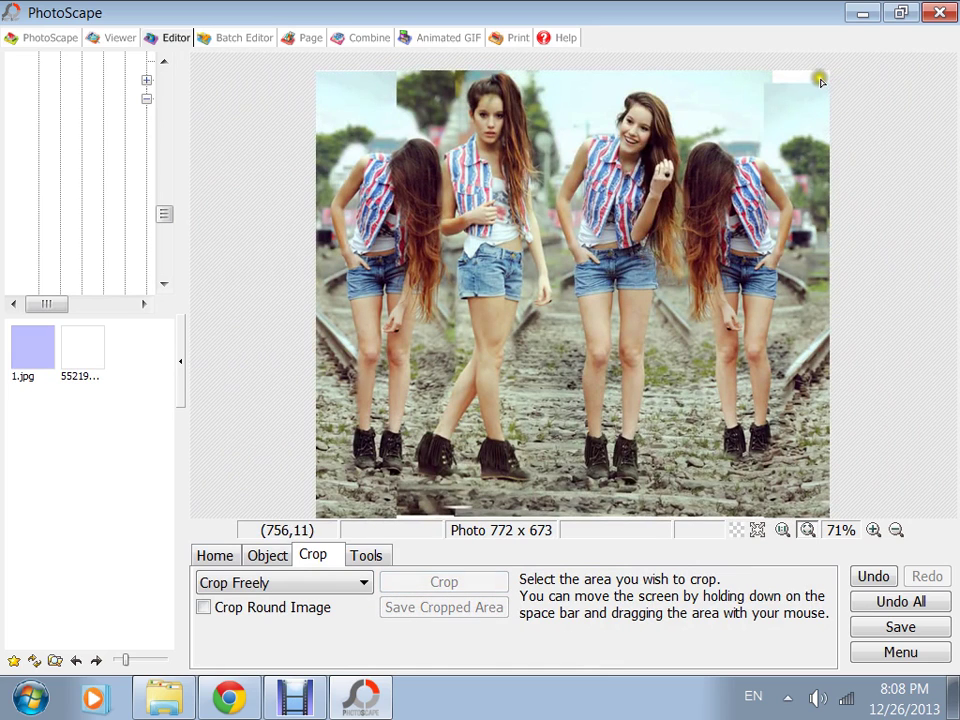
Pick the pale sky colour and paint over the white strip and the vertical sky seam in the image's upper right corner
click(360, 556)
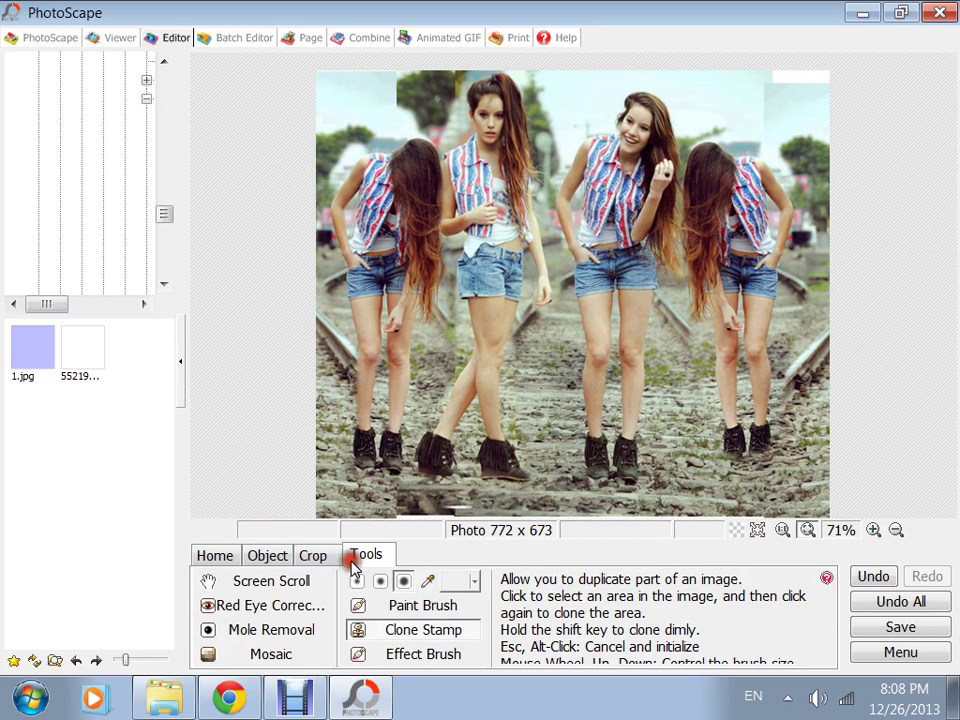
click(427, 581)
click(818, 84)
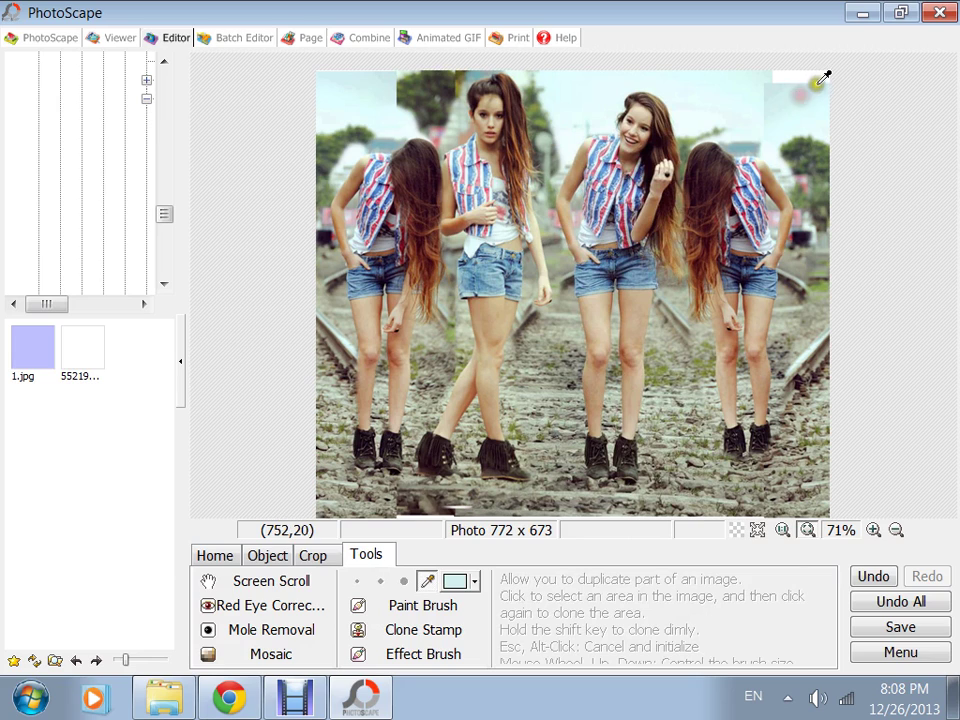
click(461, 585)
click(470, 617)
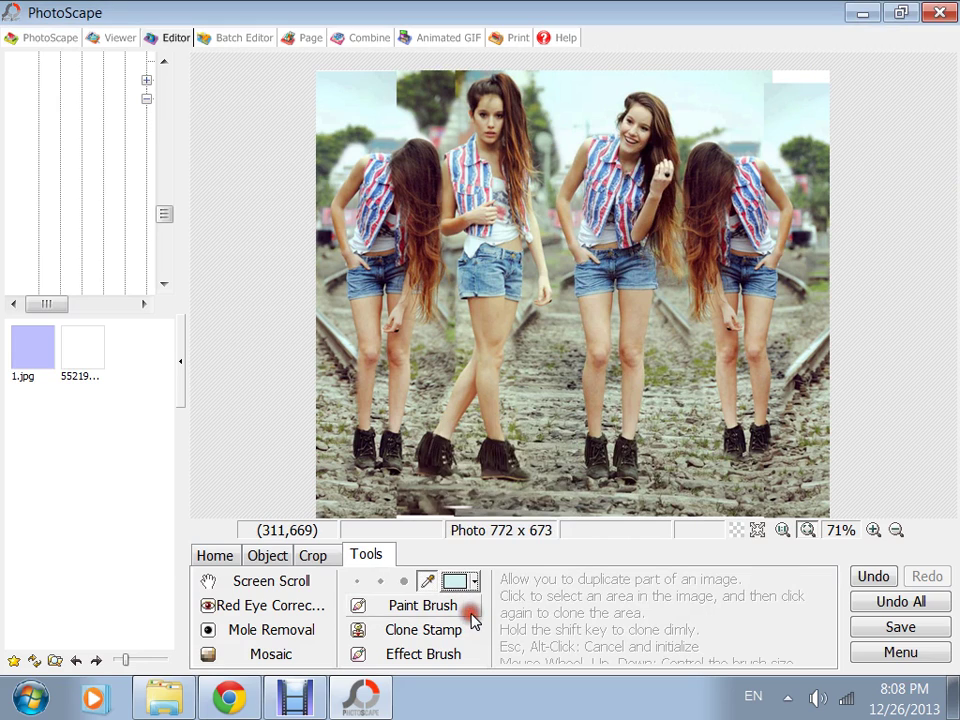
click(427, 581)
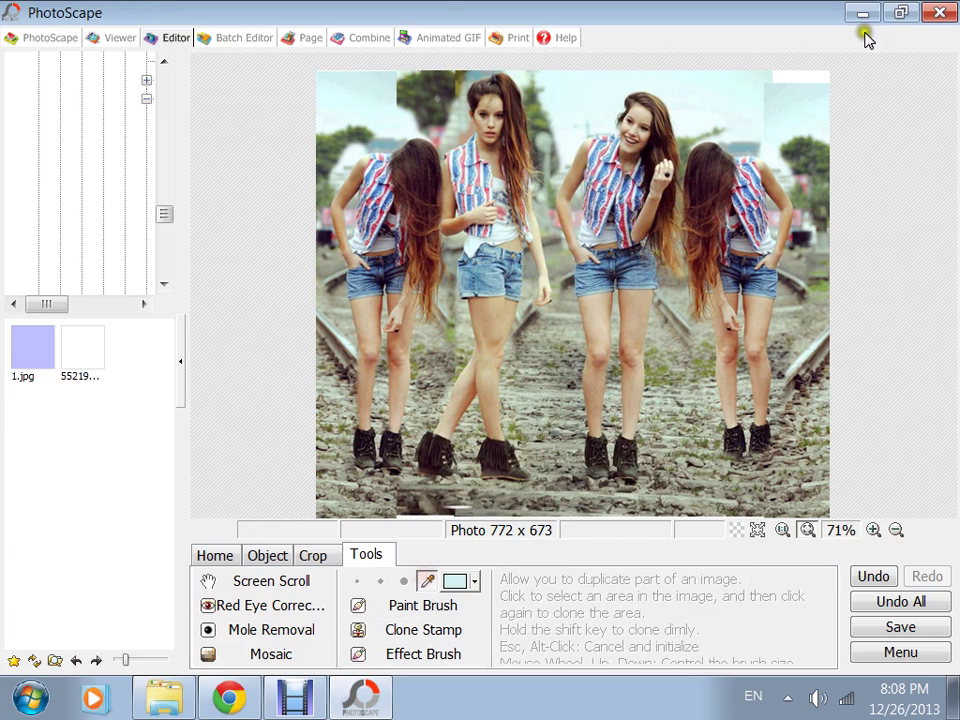
click(795, 92)
click(403, 602)
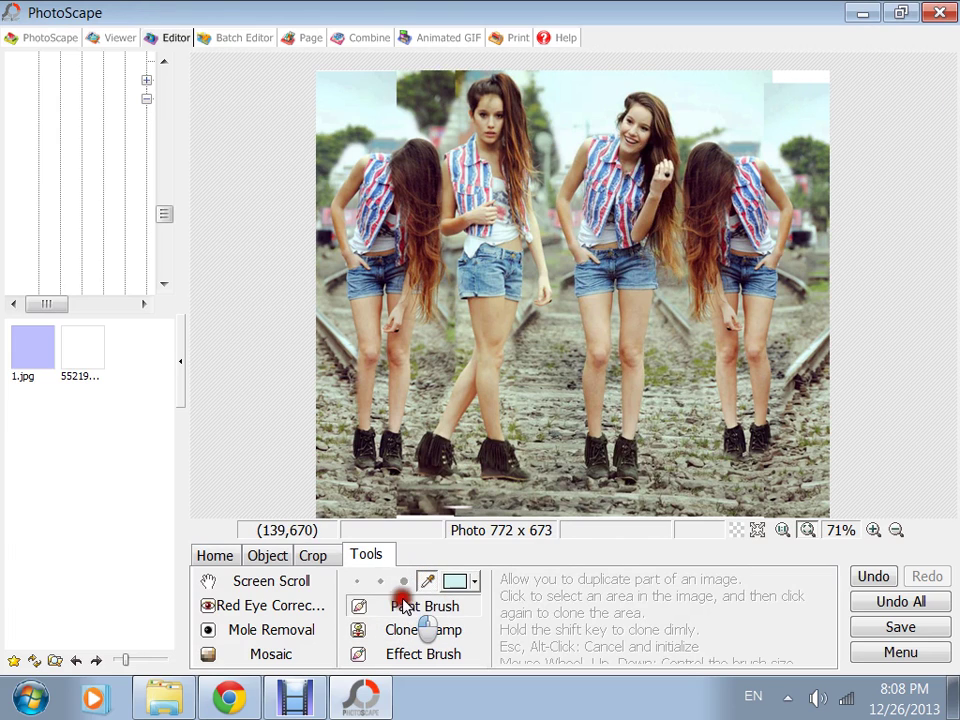
mouse_move(820, 79)
mouse_down()
mouse_move(779, 79)
mouse_move(945, 55)
mouse_up()
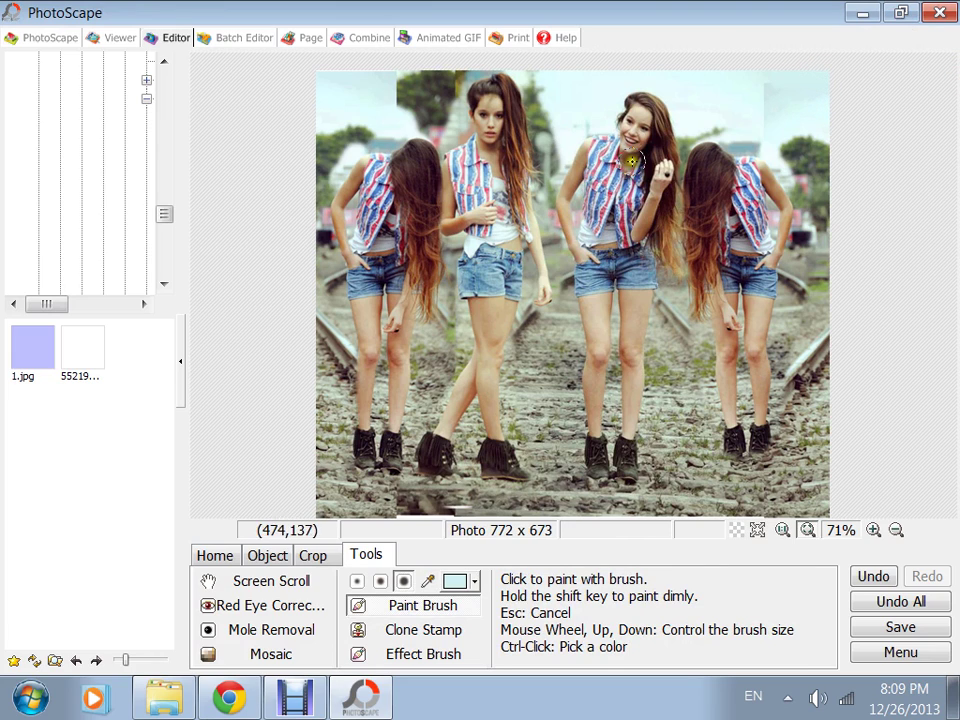
click(770, 88)
mouse_move(770, 88)
mouse_down()
mouse_move(774, 43)
mouse_move(819, 210)
mouse_up()
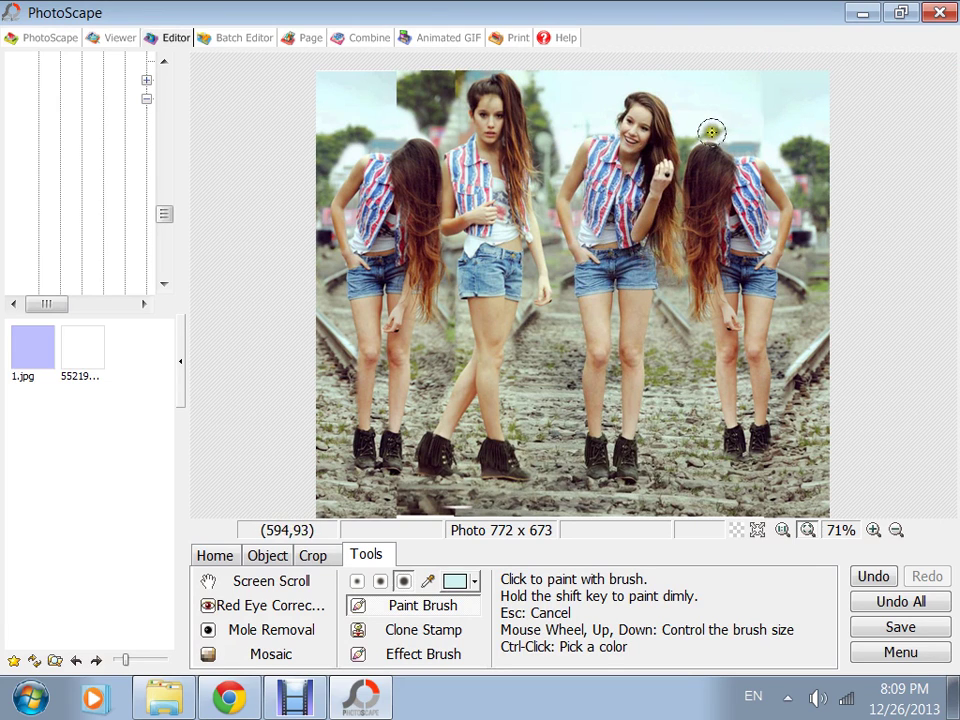
Clone Stamp tree foliage onto the background along the image's left edge, beside the bowed-head figure
click(215, 561)
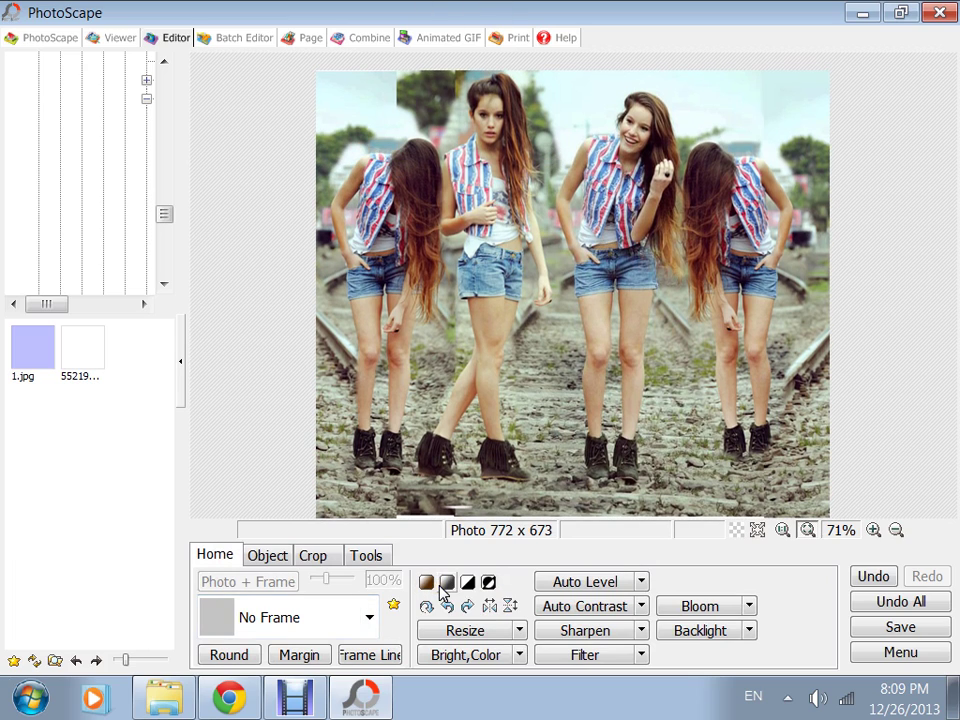
click(365, 557)
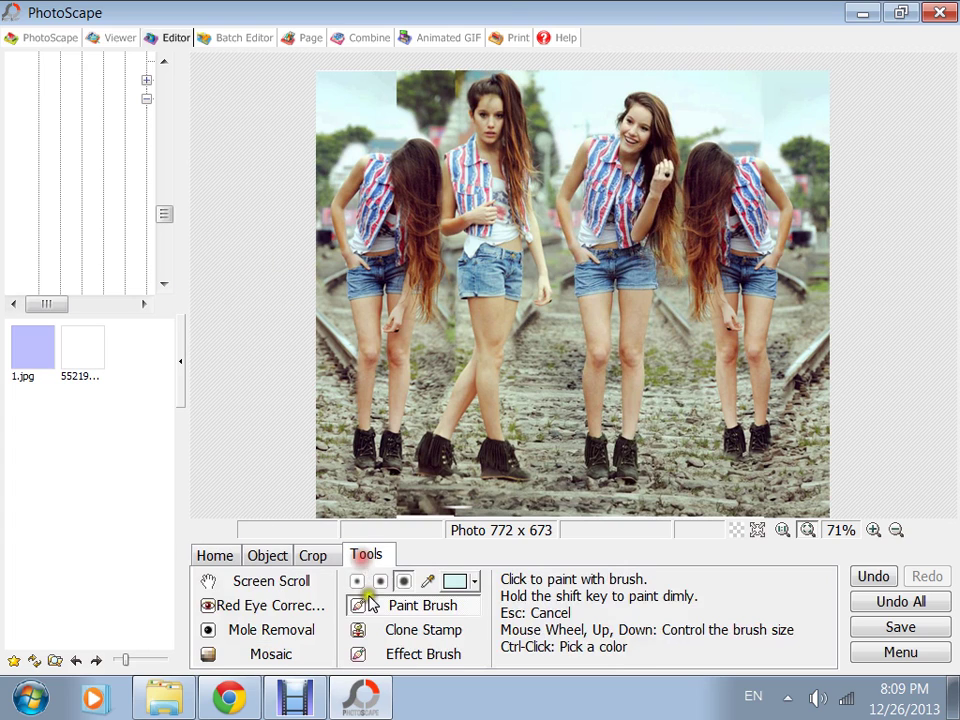
click(386, 629)
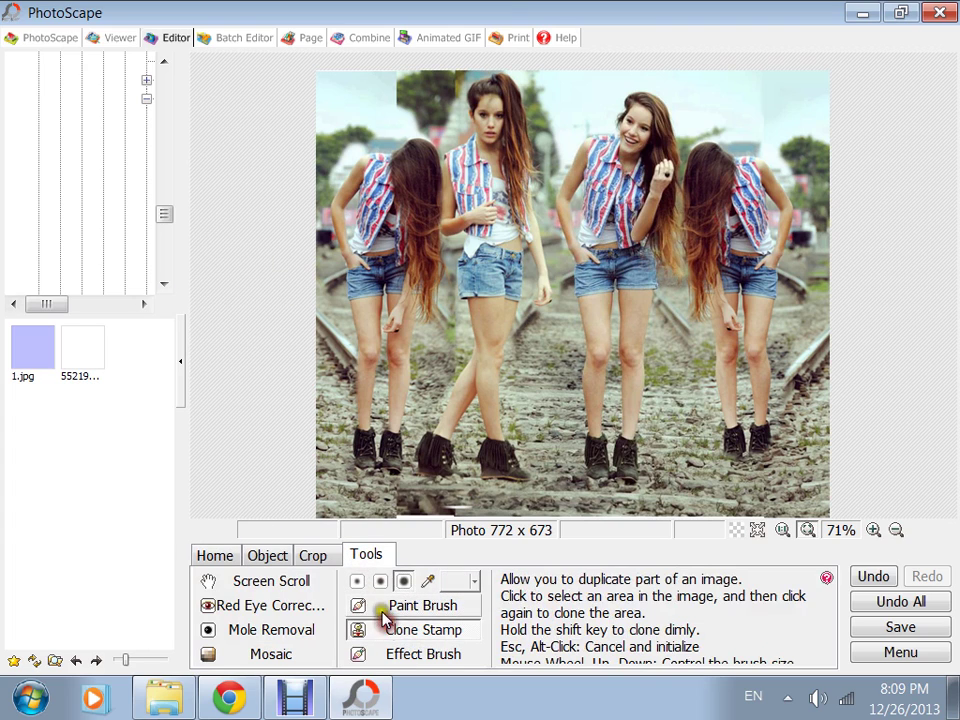
click(403, 125)
drag(337, 167, 343, 154)
click(404, 630)
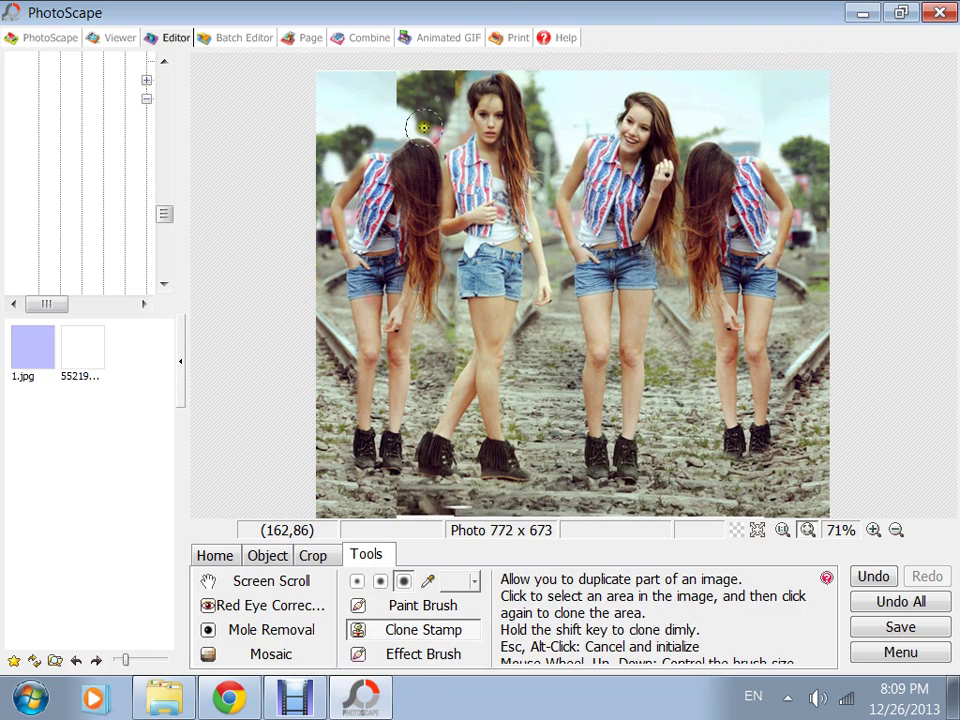
click(429, 92)
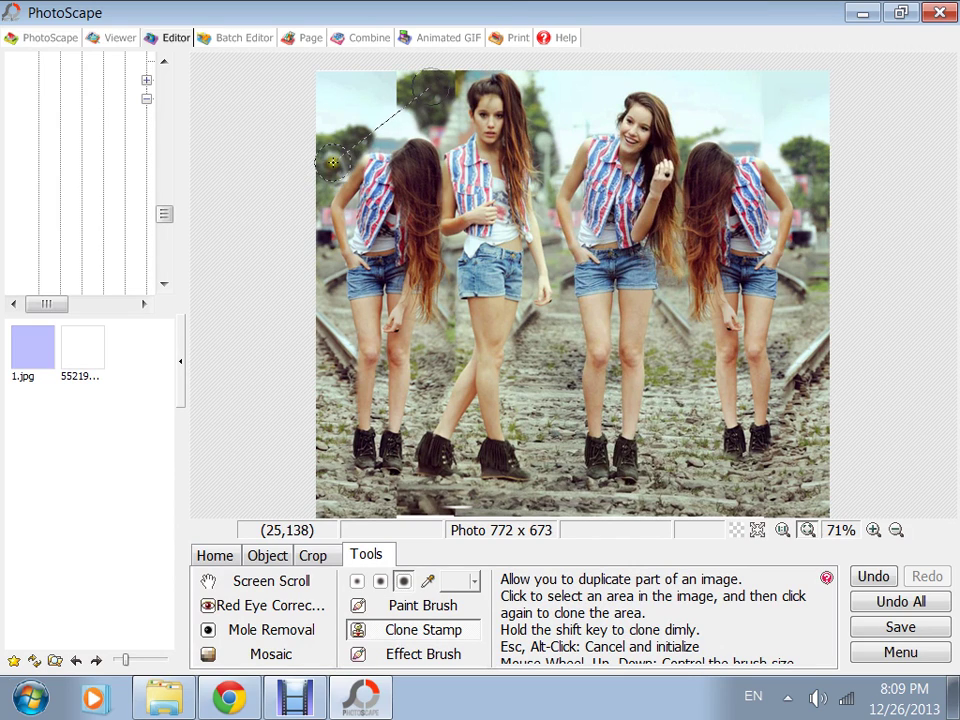
drag(332, 162, 317, 240)
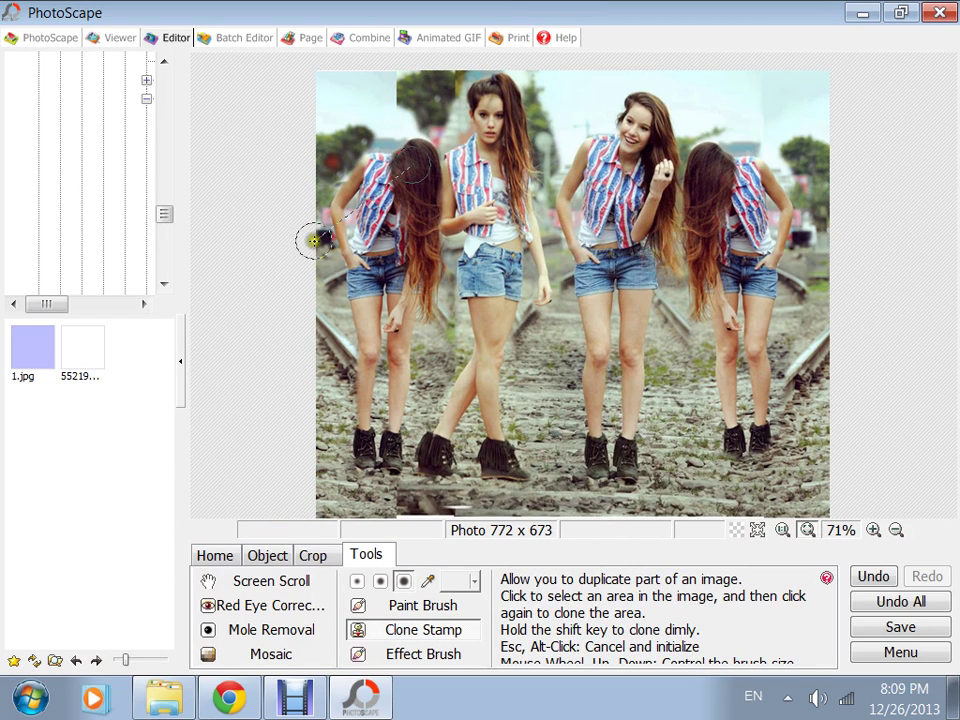
Clone Stamp sky over the hard straight edge of the tree above the leftmost figure
click(401, 631)
click(412, 107)
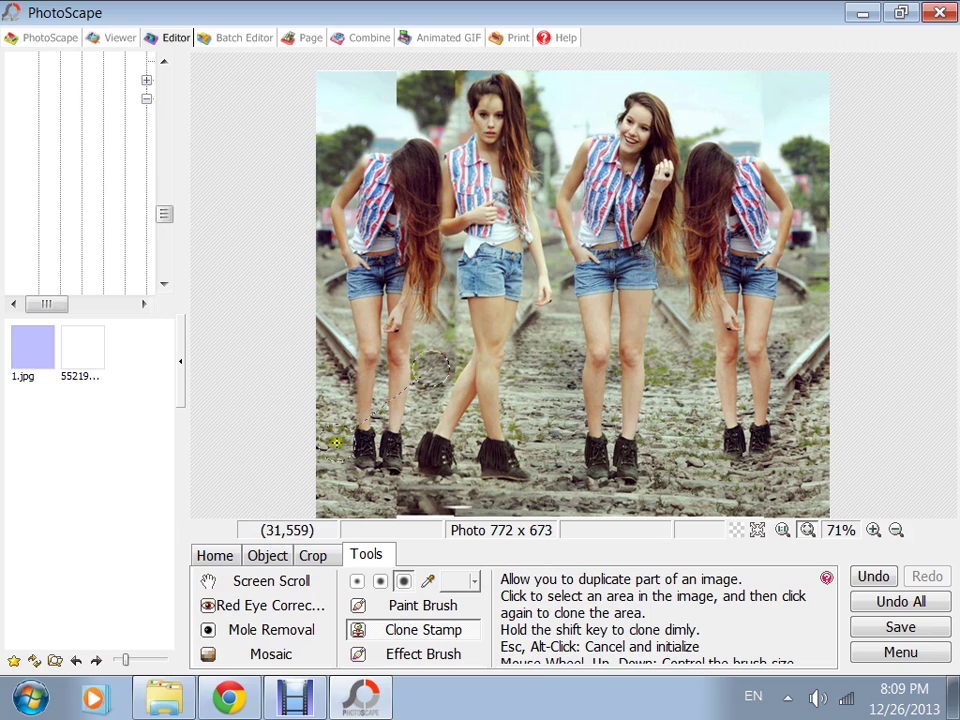
click(369, 86)
mouse_move(381, 103)
mouse_down()
mouse_move(407, 123)
mouse_move(373, 106)
mouse_move(400, 104)
mouse_up()
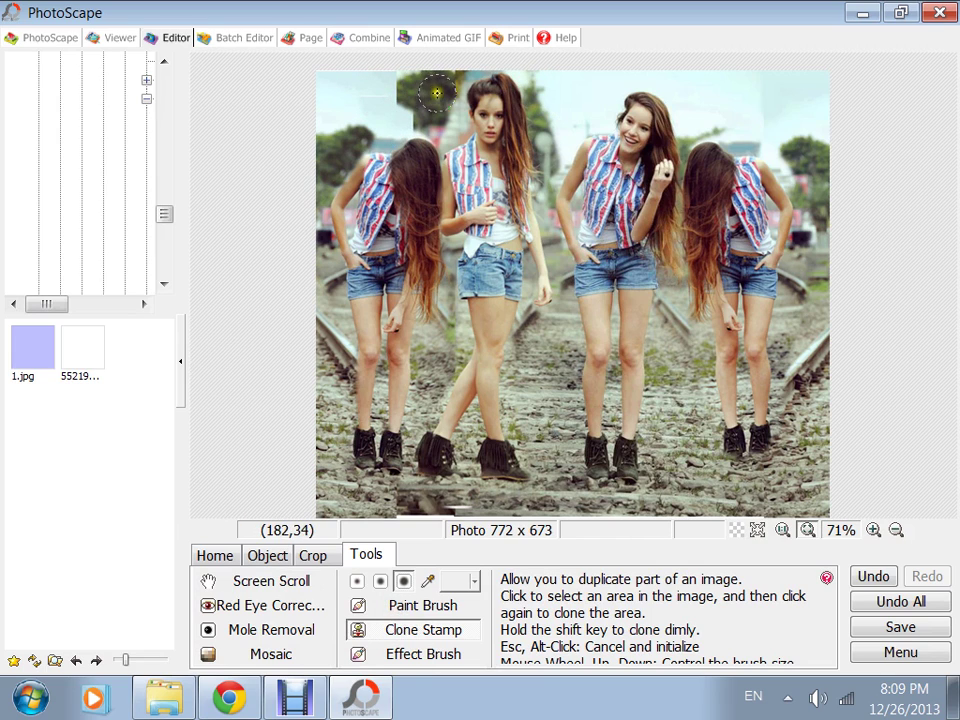
mouse_move(410, 116)
mouse_down()
mouse_move(517, 73)
mouse_move(443, 122)
mouse_up()
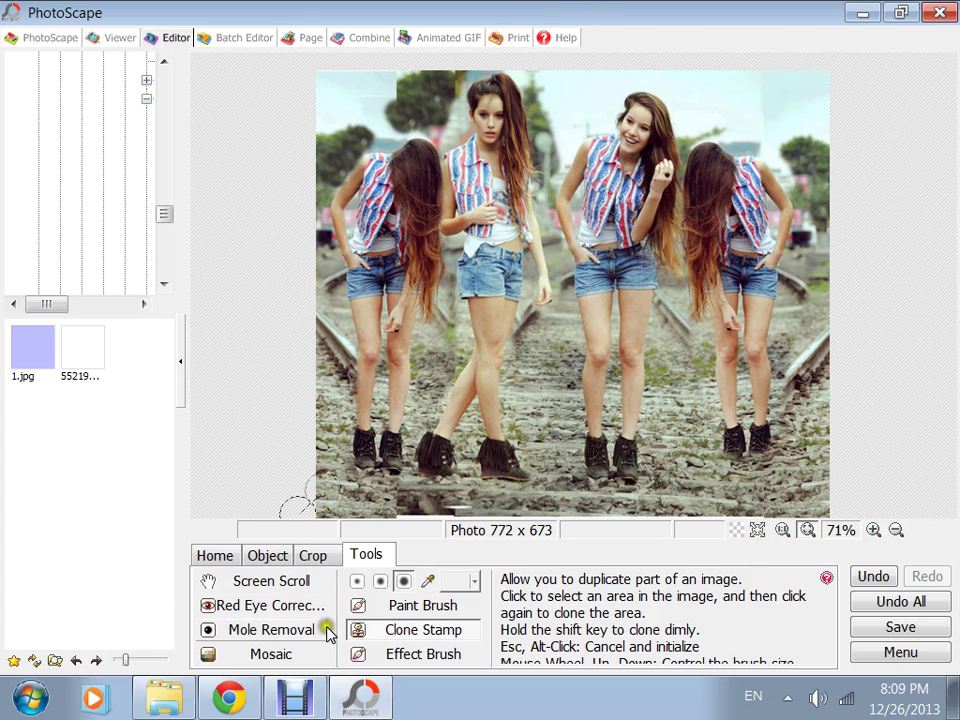
click(215, 555)
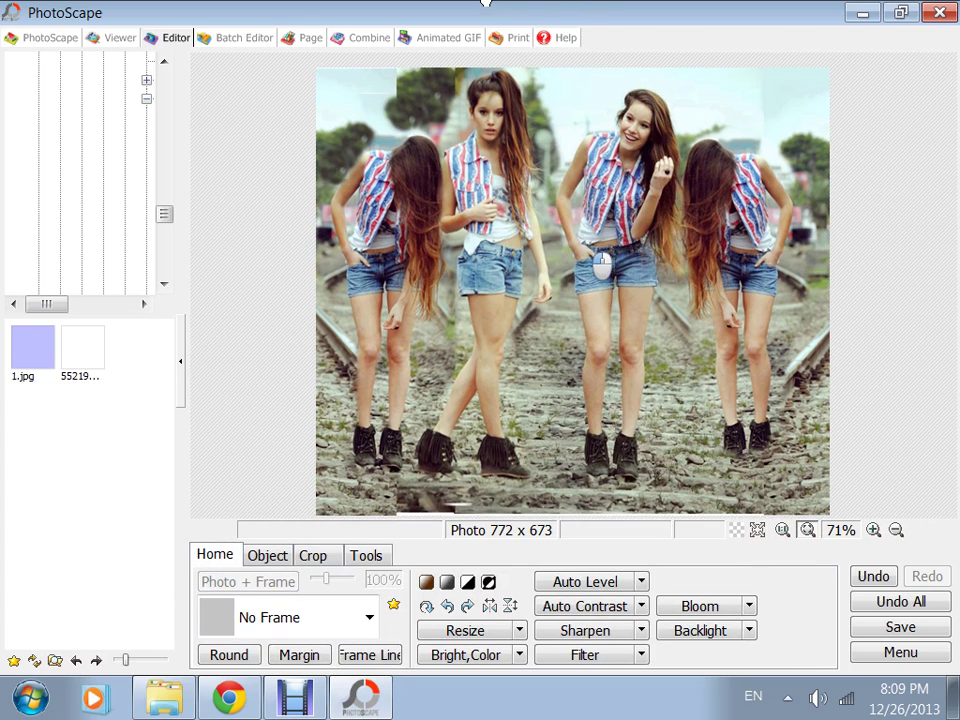
click(502, 221)
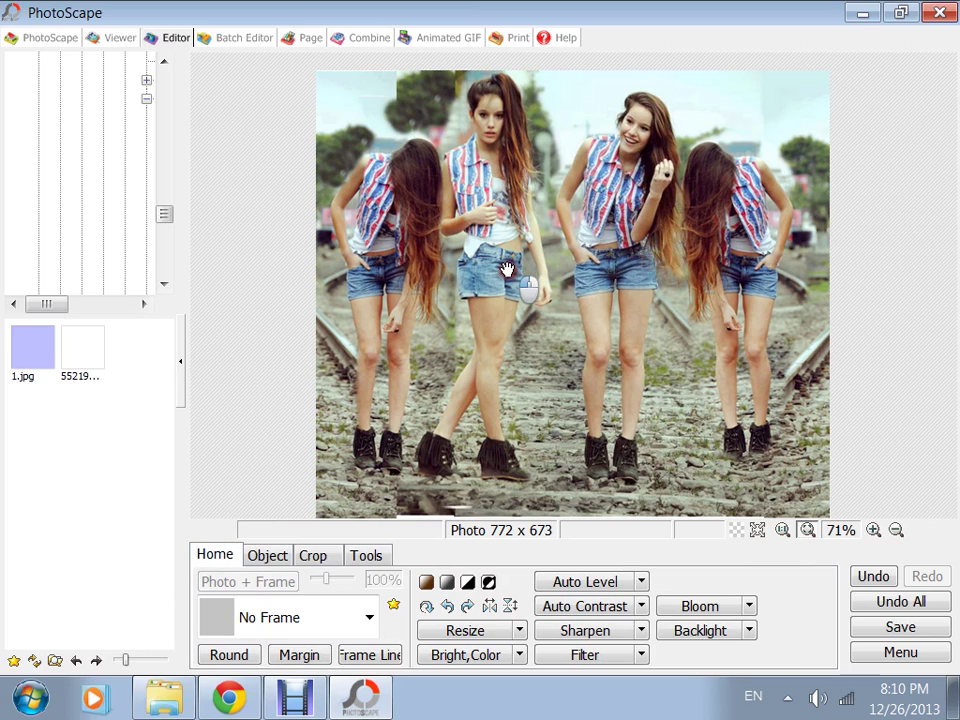
mouse_move(505, 275)
mouse_down()
mouse_move(510, 426)
mouse_move(506, 368)
mouse_move(503, 405)
mouse_move(519, 470)
mouse_up()
drag(568, 437, 648, 212)
click(294, 702)
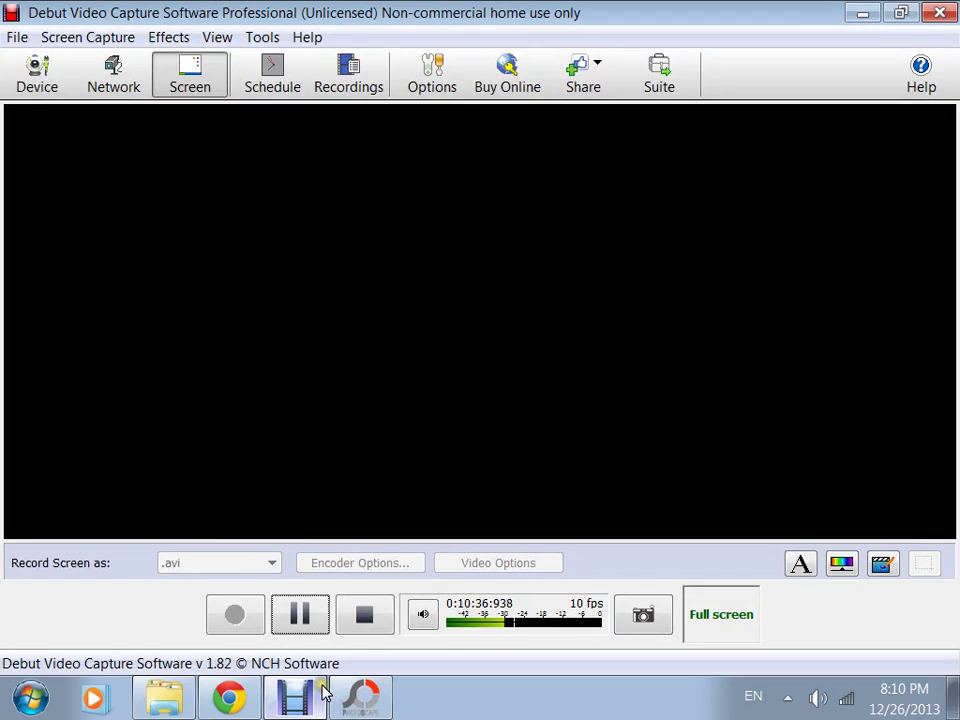